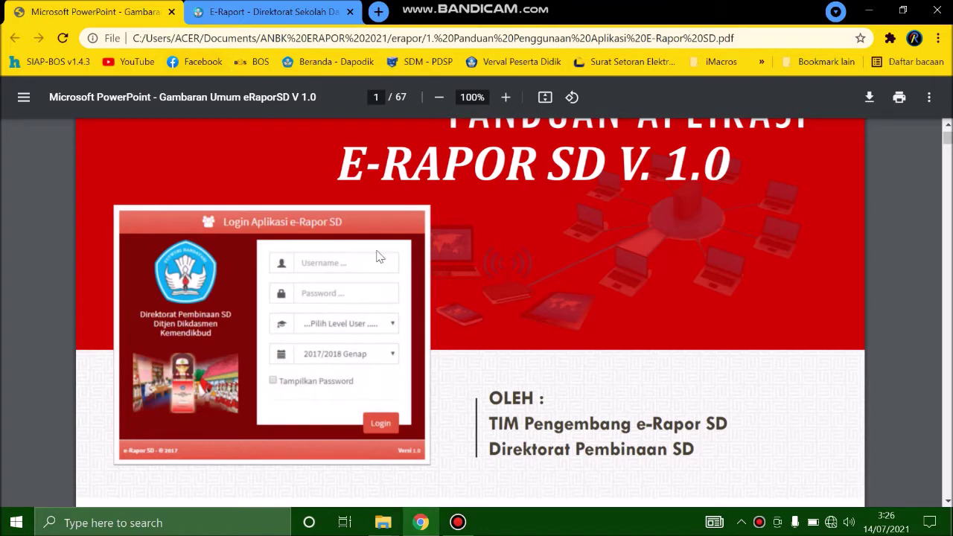
Look over the E-Raport download list on the Direktorat Sekolah Dasar site and switch to the erapor folder in File Explorer.
click(297, 11)
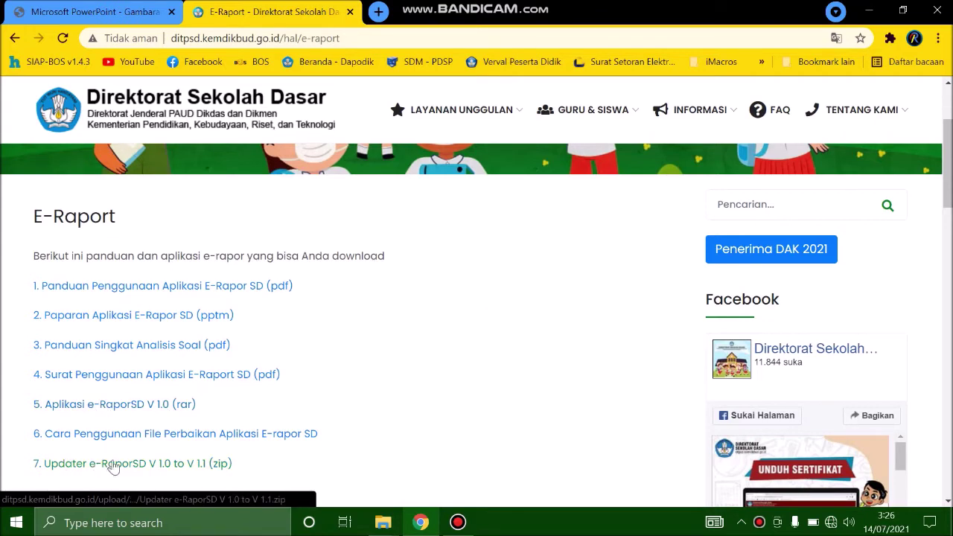
mouse_move(388, 524)
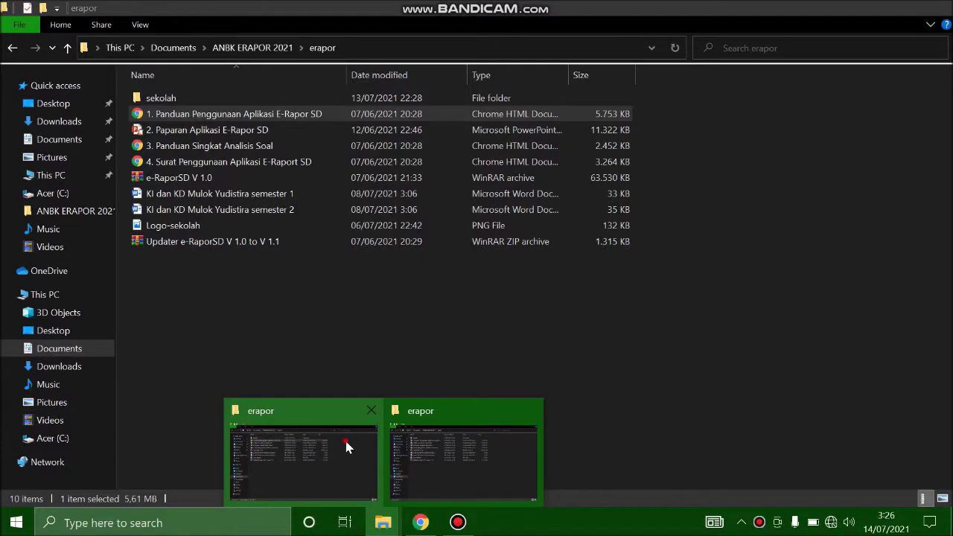
click(344, 439)
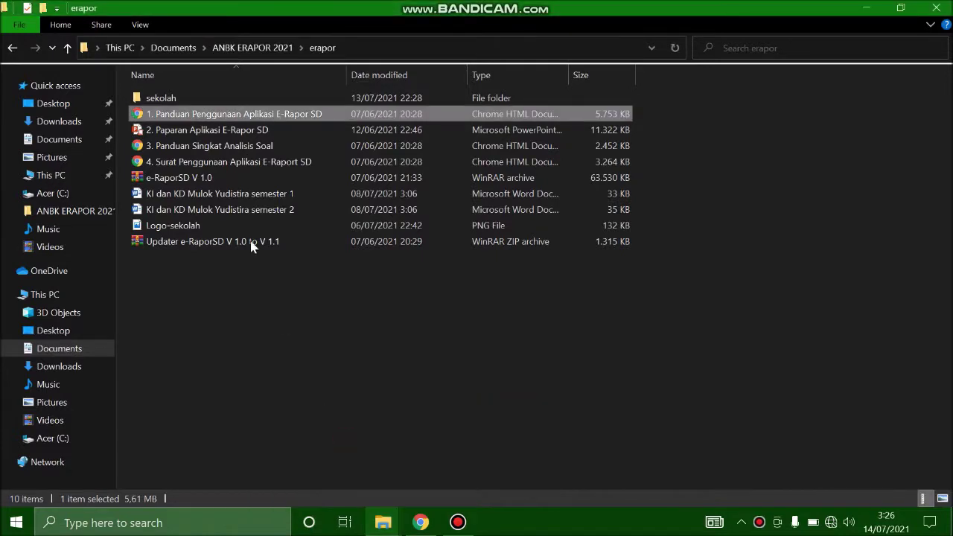
Check the contents of the e-RaporSD V 1.0 archive and extract it to a folder of the same name.
double_click(186, 182)
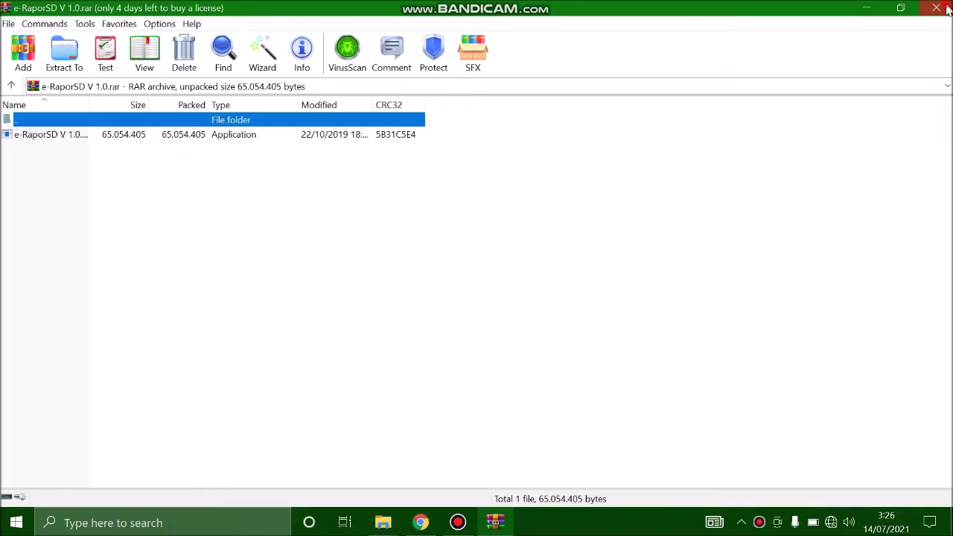
click(948, 9)
right_click(195, 182)
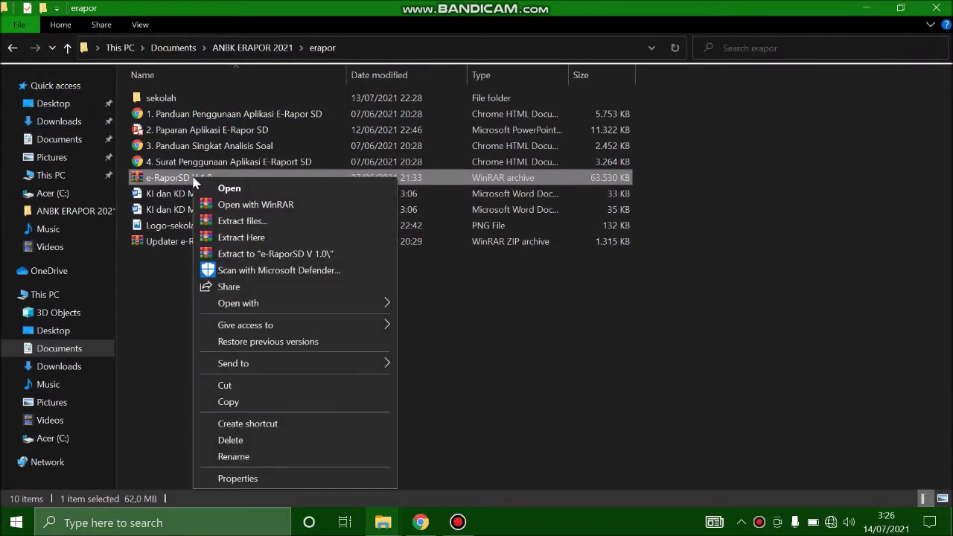
click(254, 255)
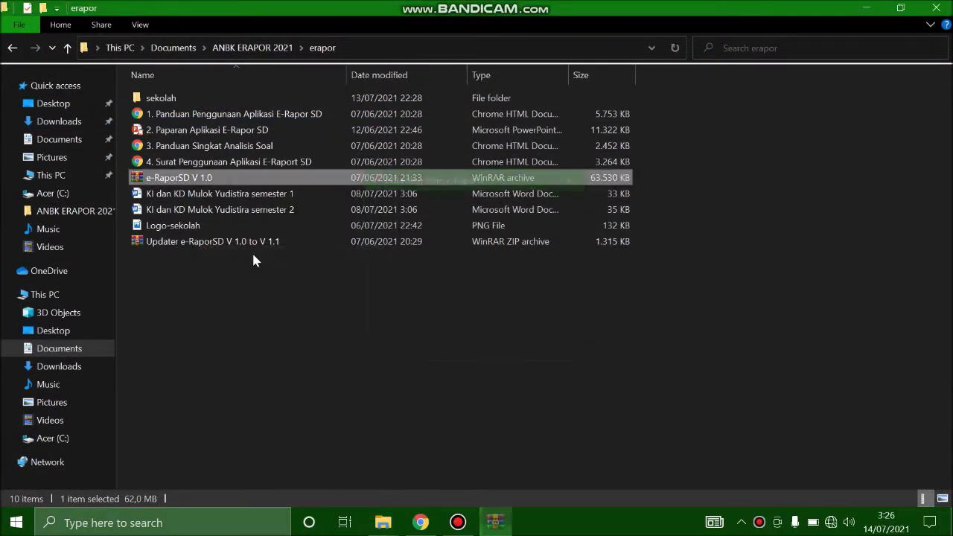
Run the e-RaporSD V 1.0 application from the extracted e-RaporSD V 1.0 folder as administrator.
click(201, 116)
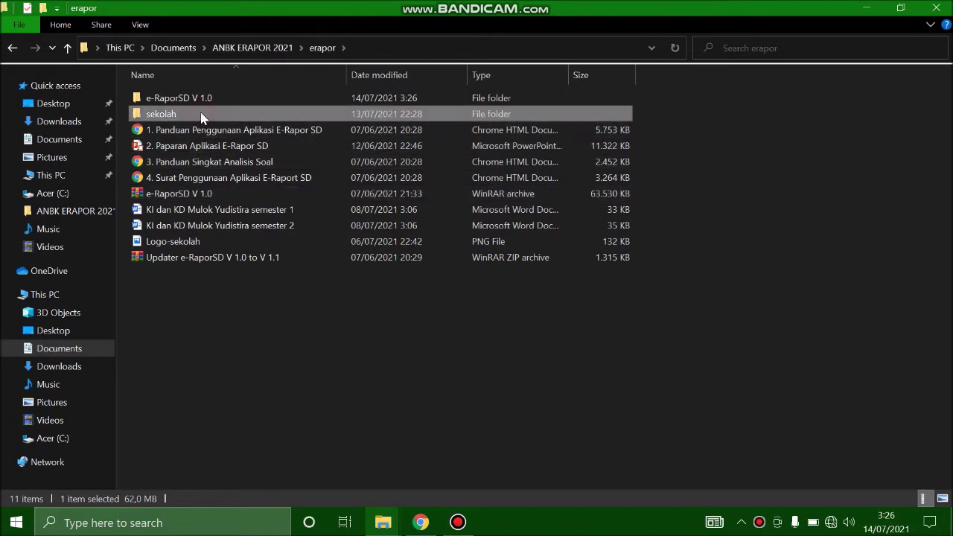
double_click(201, 104)
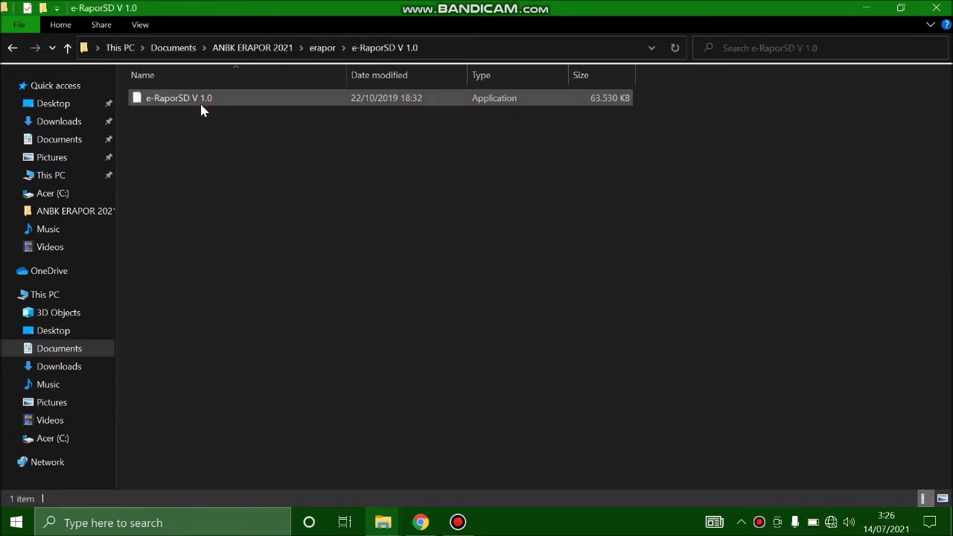
click(200, 101)
right_click(200, 105)
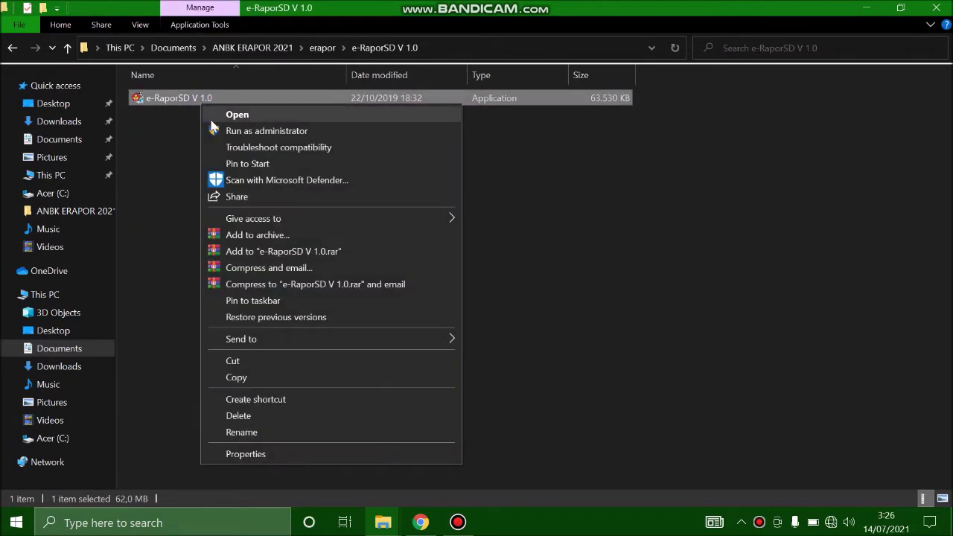
click(237, 131)
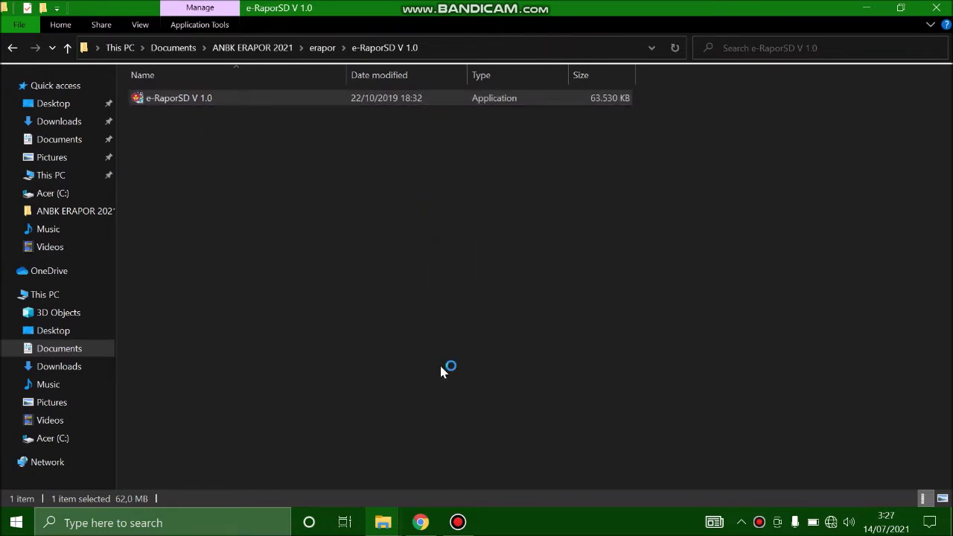
Accept the licence agreement (Saya setuju) and start installing eRaporSD with the default setup options.
click(542, 377)
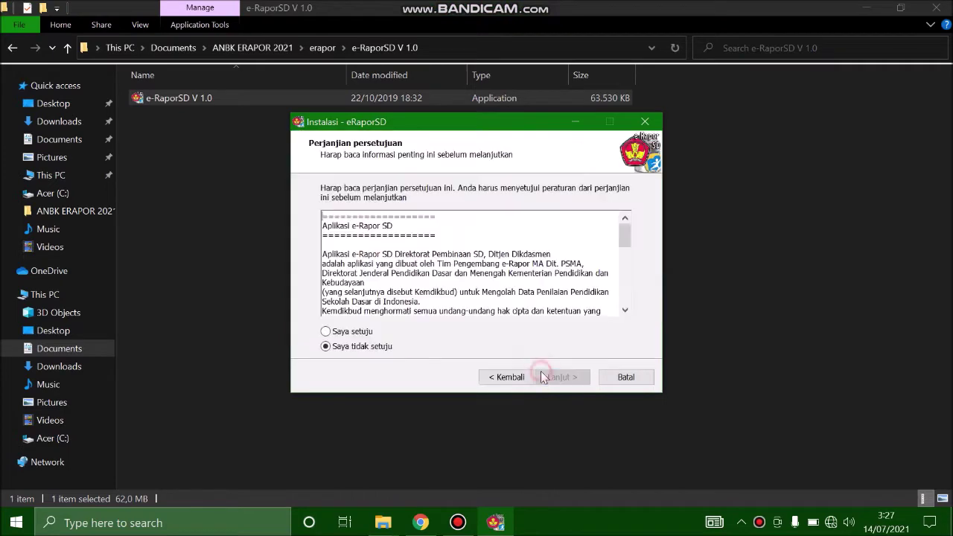
click(363, 332)
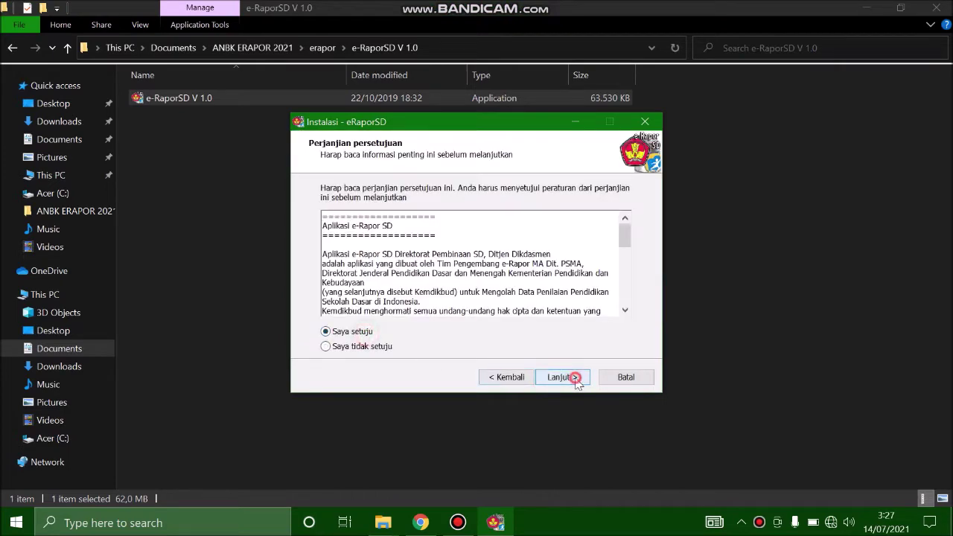
click(564, 378)
click(585, 382)
click(585, 381)
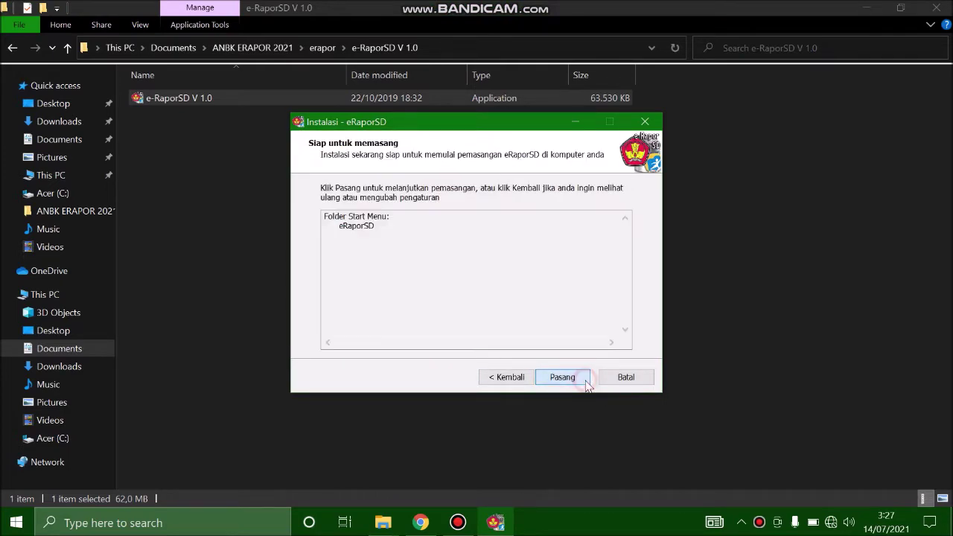
click(586, 381)
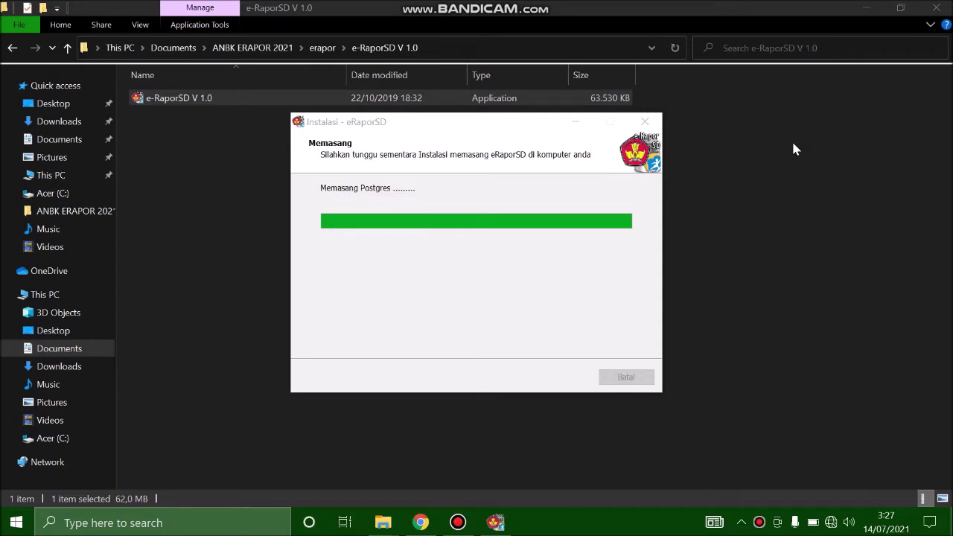
Finish the eRaporSD installation with the README and application launch options kept, and close the Readme file.
click(865, 9)
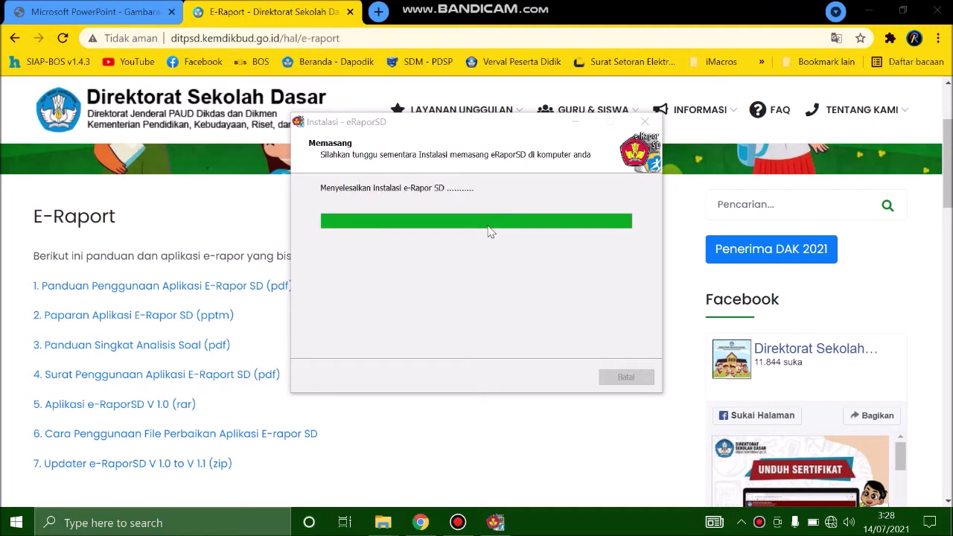
click(560, 378)
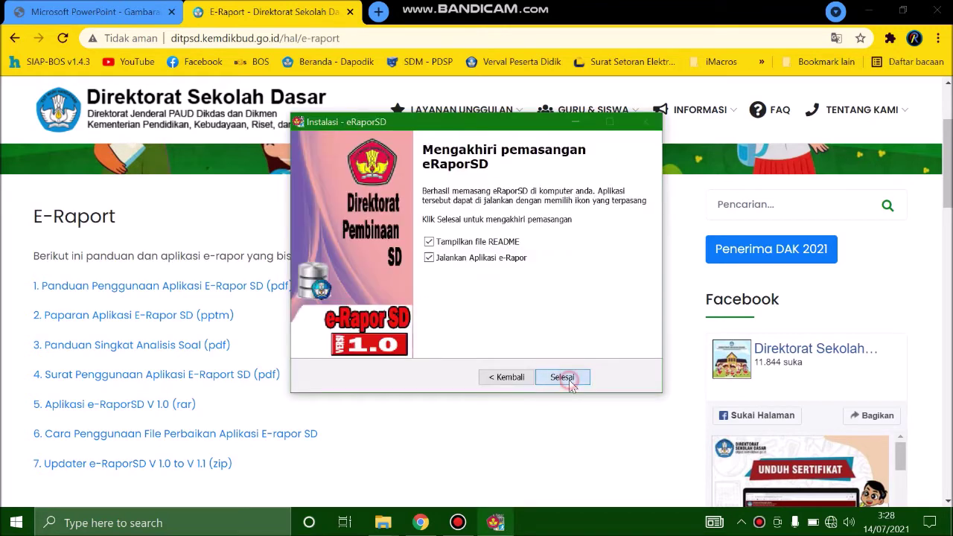
click(568, 378)
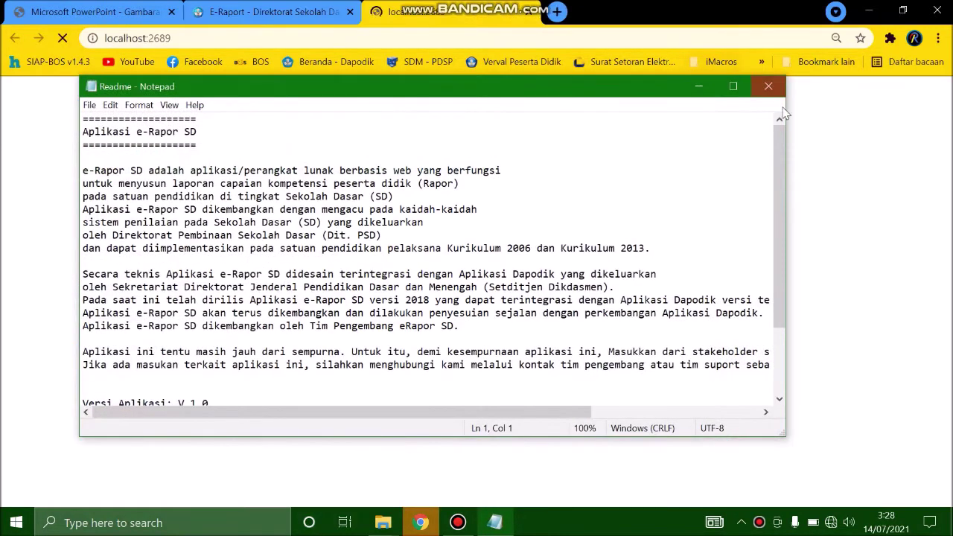
key(alt+F4)
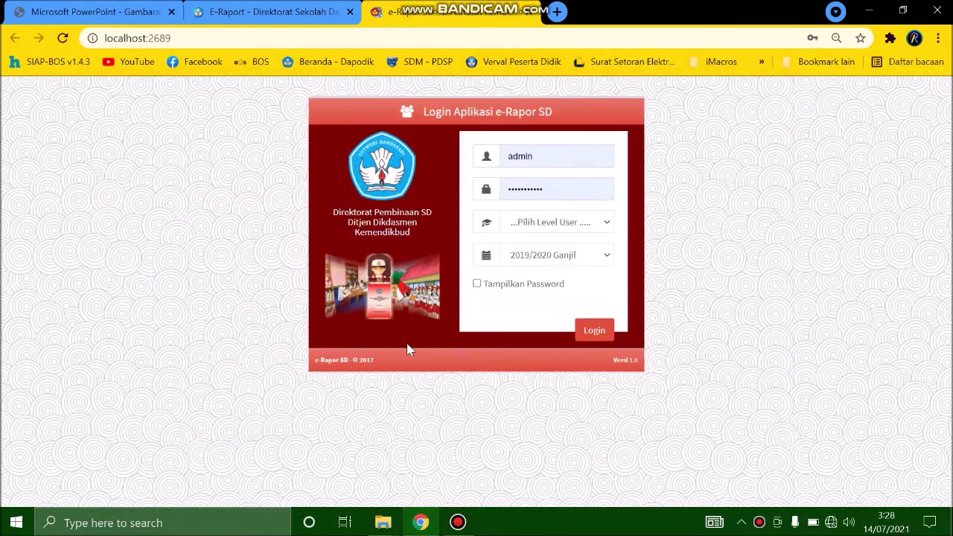
Fill in the e-Rapor SD login form with the saved admin username and account password, and show the password.
click(147, 6)
click(565, 155)
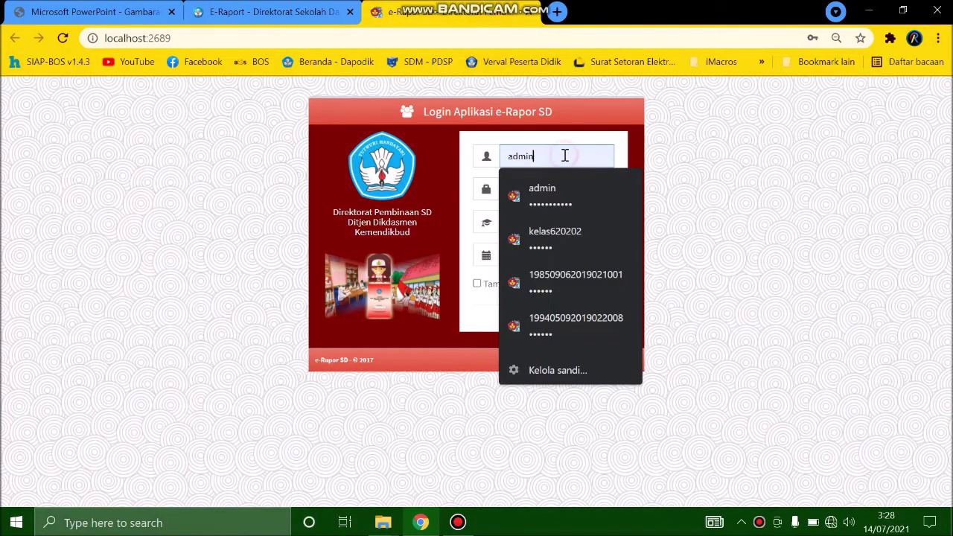
click(585, 207)
click(583, 193)
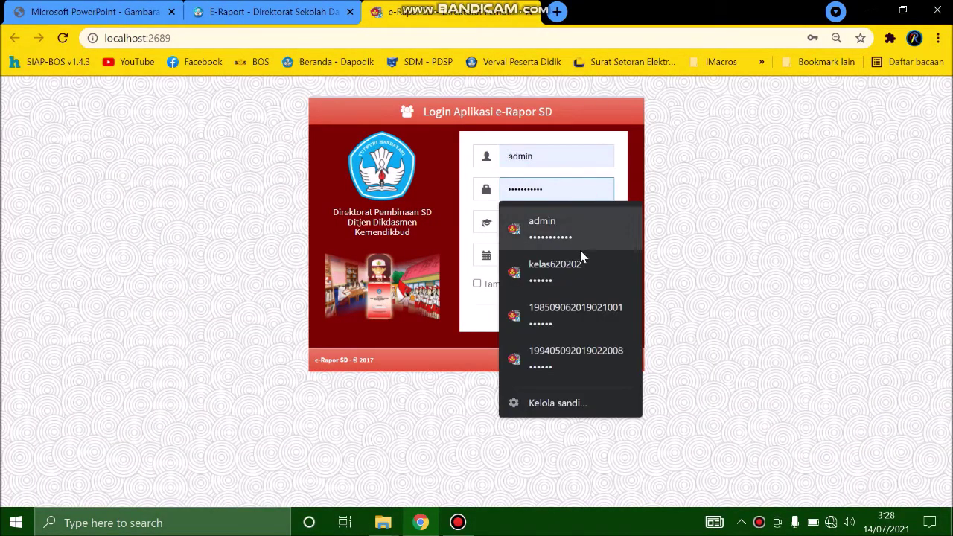
click(564, 224)
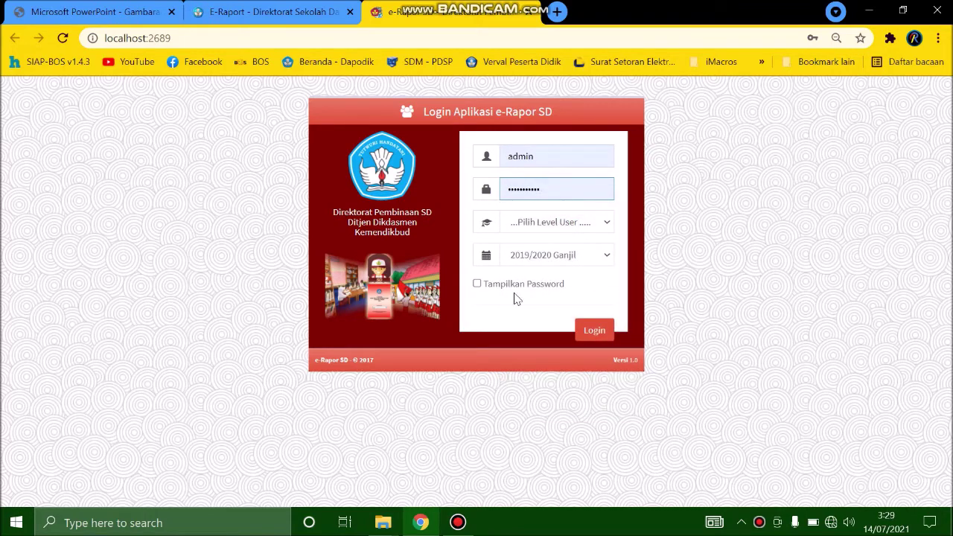
click(491, 284)
click(478, 288)
Set the user level to Admin and log in to e-Rapor SD.
click(579, 222)
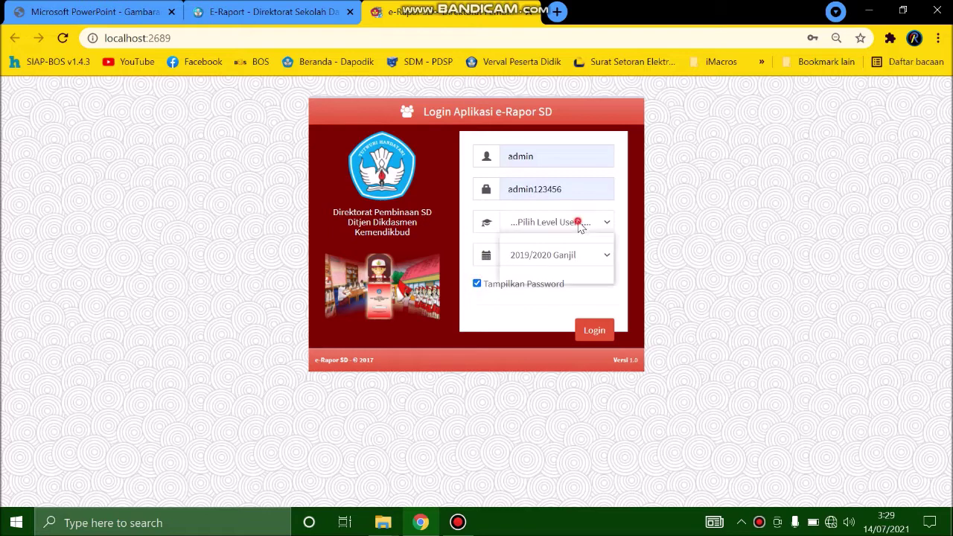
click(570, 265)
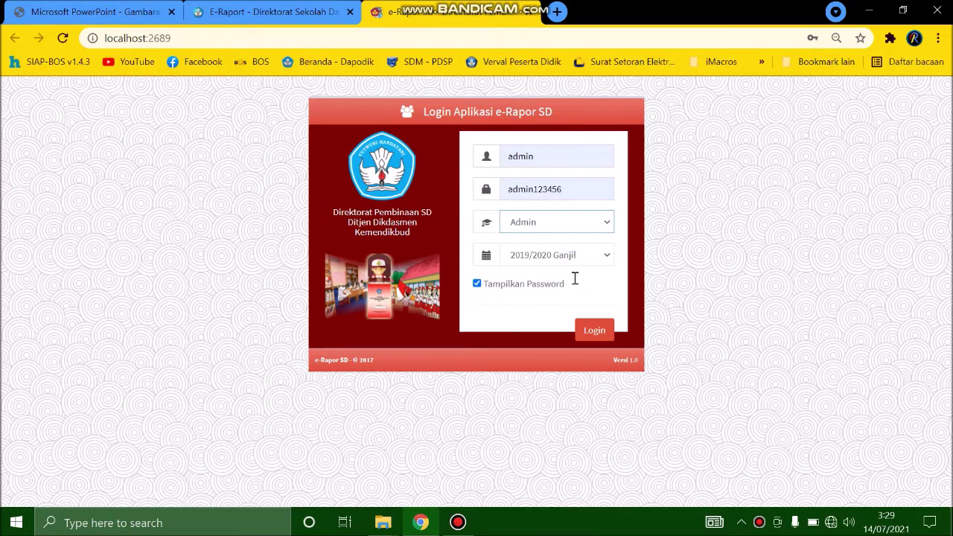
click(588, 330)
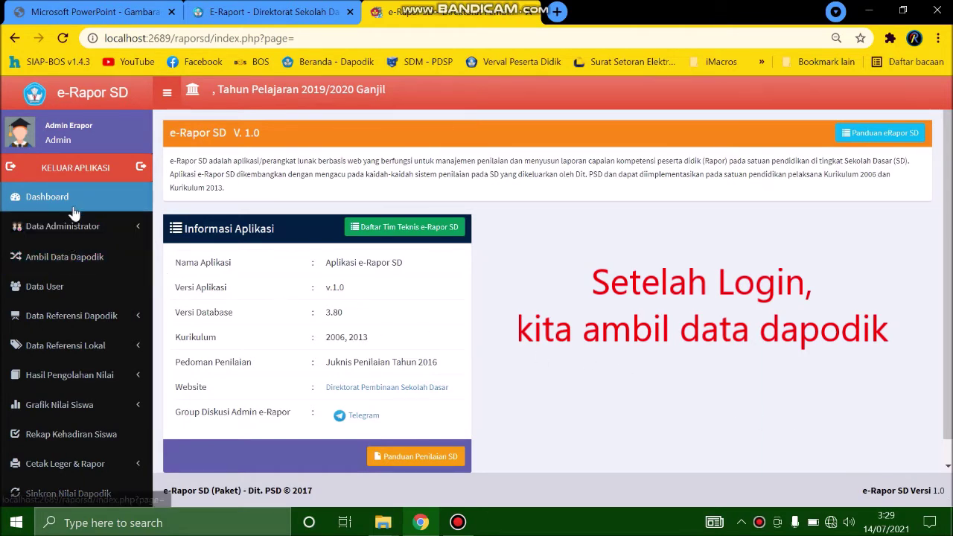
Synchronise the school data (Data Sekolah) from Dapodik and log out of e-Rapor SD.
click(71, 259)
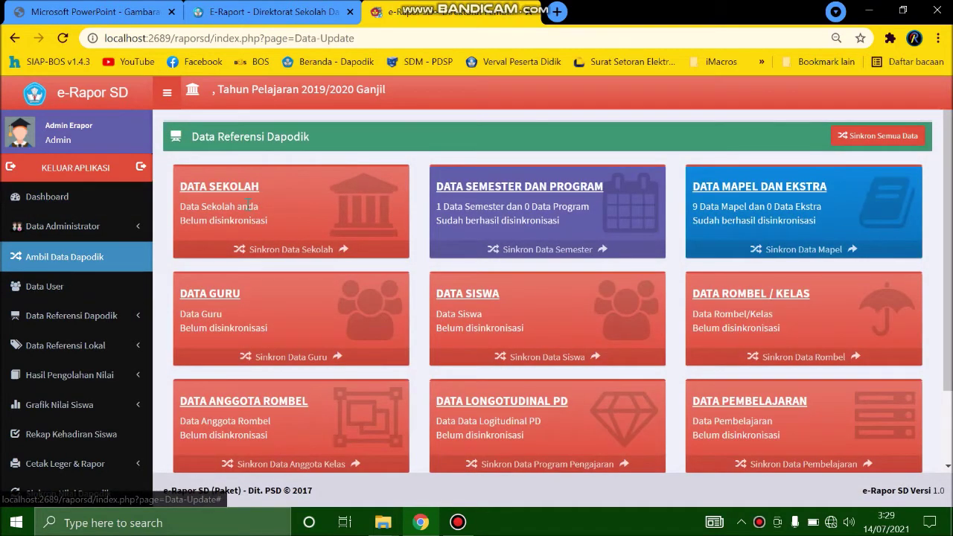
click(261, 249)
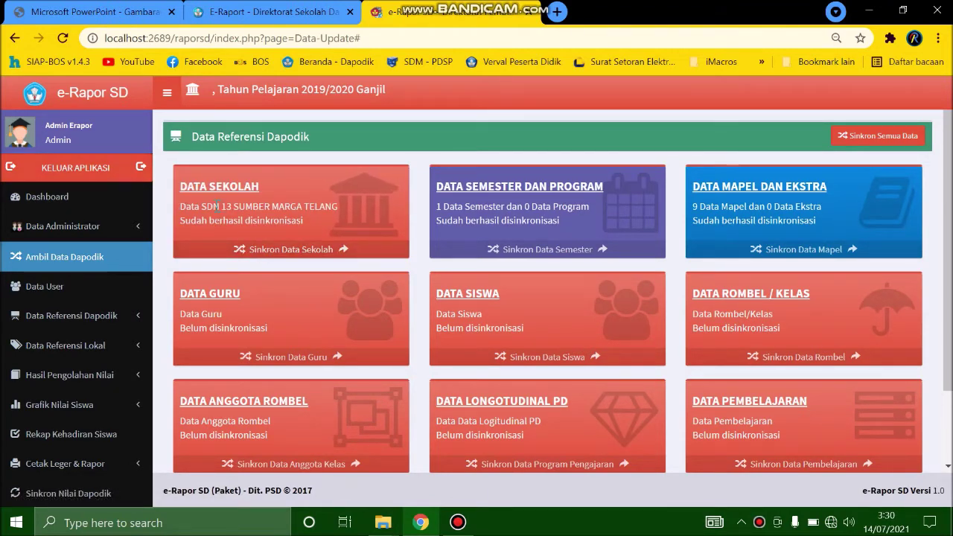
click(102, 170)
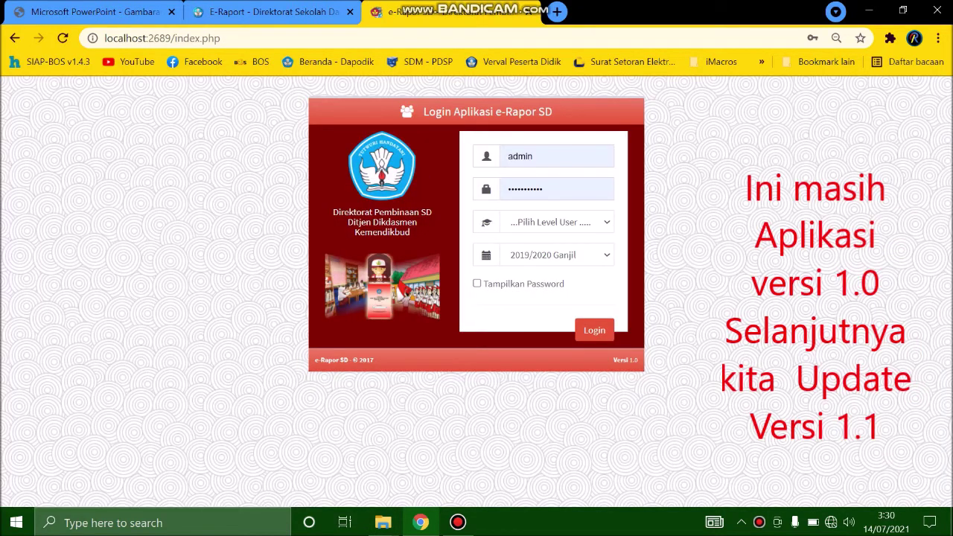
Switch to the erapor folder in File Explorer and extract the Updater e-RaporSD V 1.0 to V 1.1 archive to its own folder.
mouse_move(383, 522)
click(307, 417)
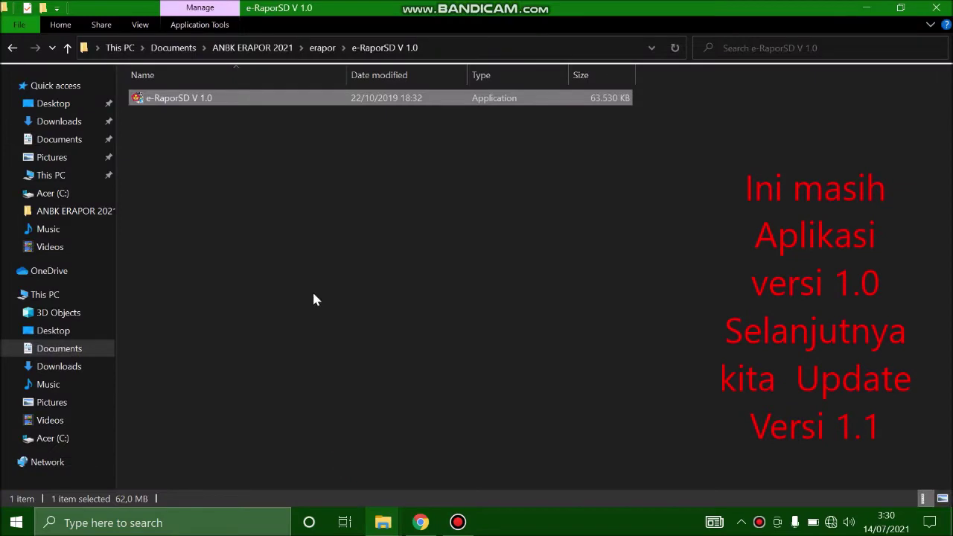
click(10, 49)
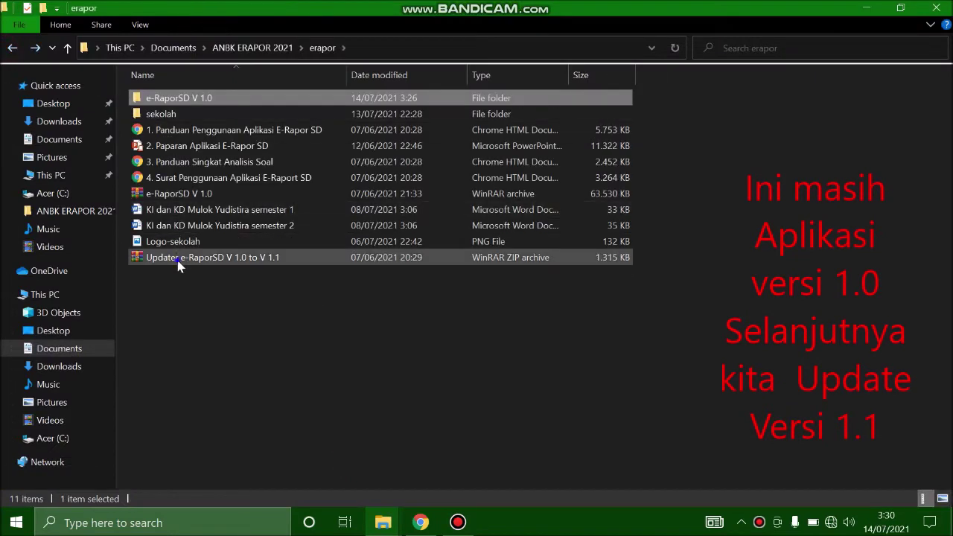
right_click(179, 257)
click(237, 270)
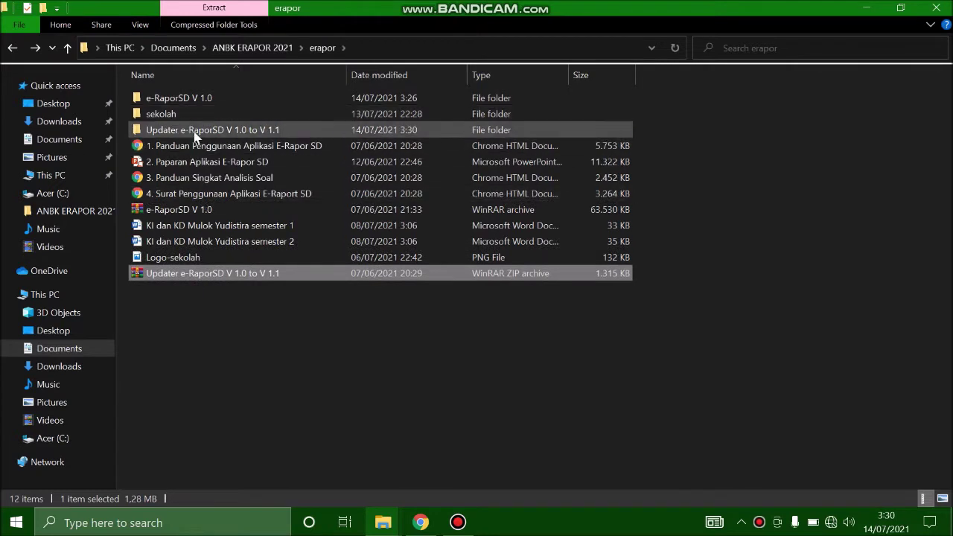
Run the Updater e-RaporSD V 1.0 to V 1.1 application from the extracted updater folder as administrator.
click(194, 131)
double_click(194, 131)
right_click(184, 104)
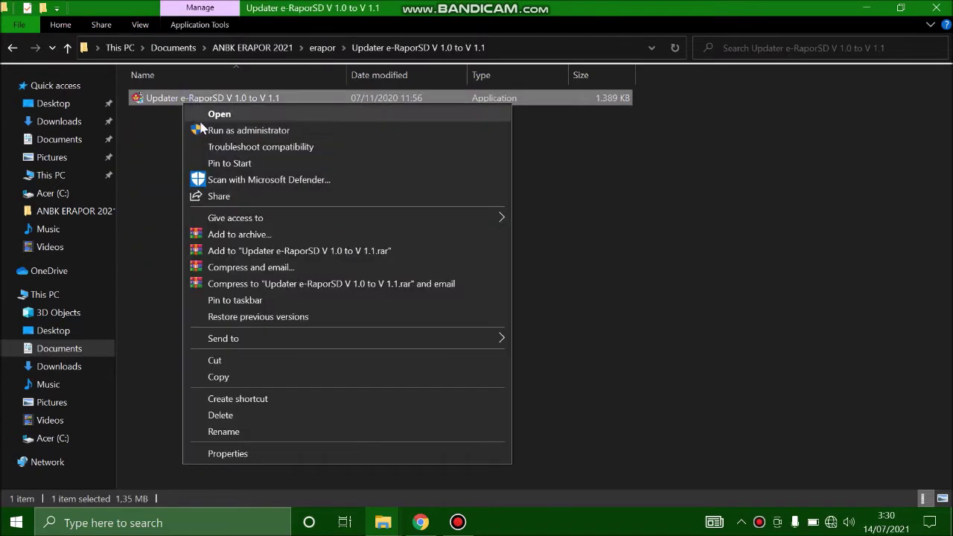
click(214, 131)
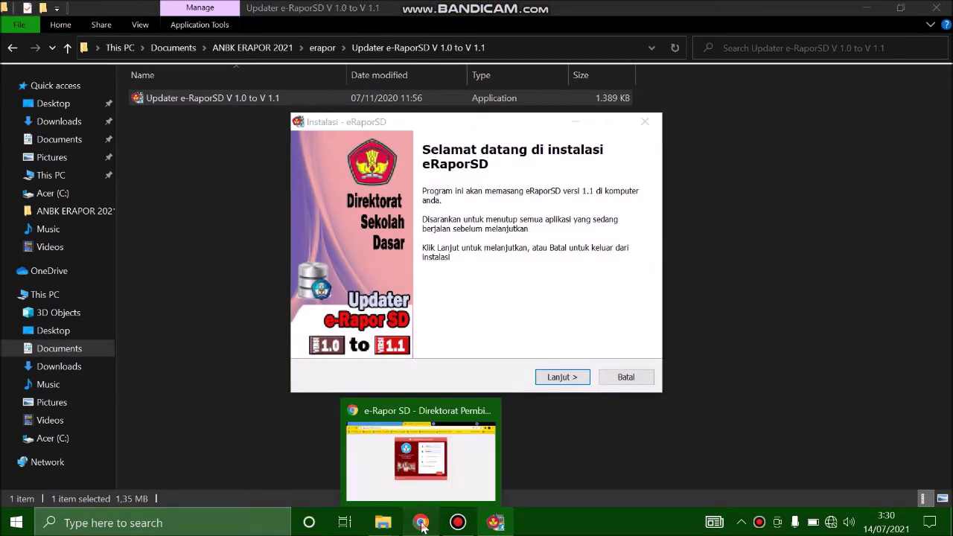
Close the e-Rapor SD login page in Chrome and return to the eRaporSD update installer.
click(421, 523)
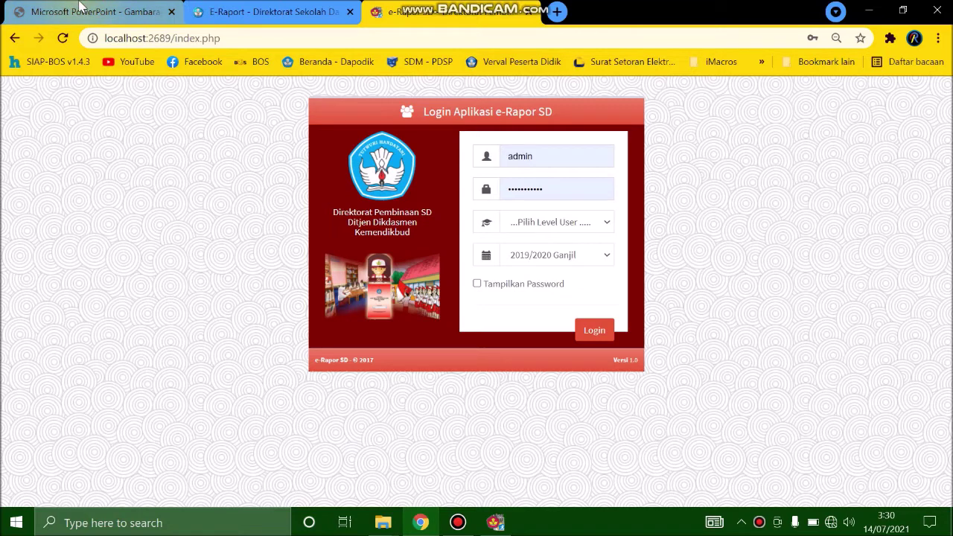
click(528, 12)
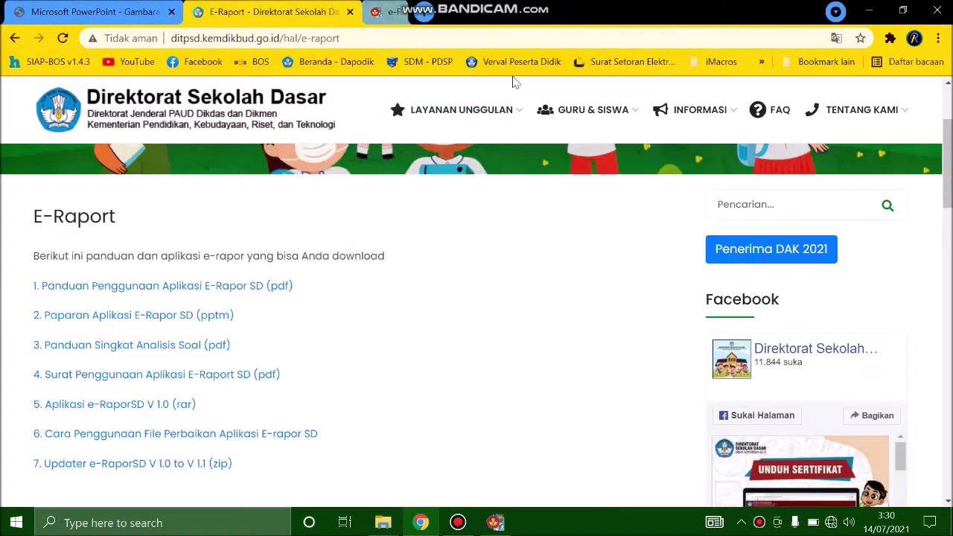
mouse_move(383, 522)
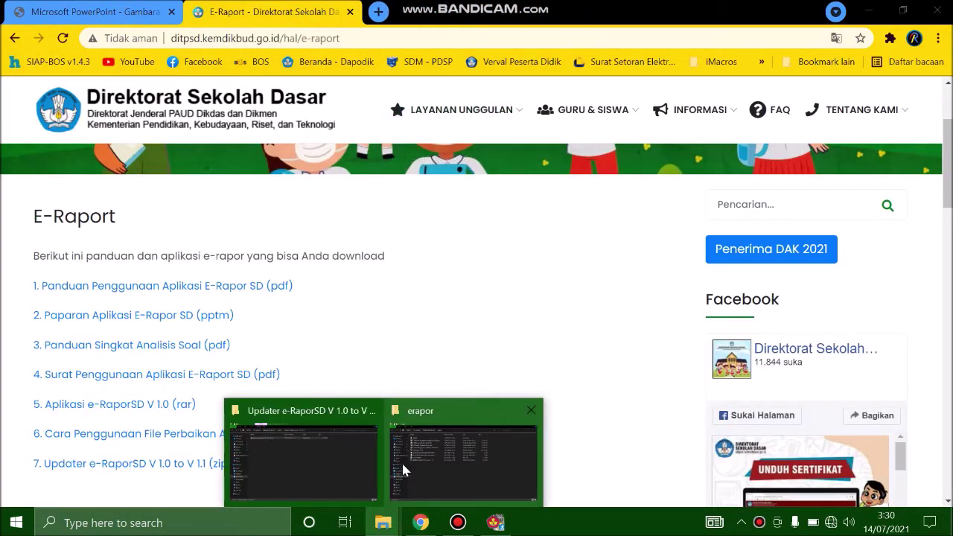
click(496, 523)
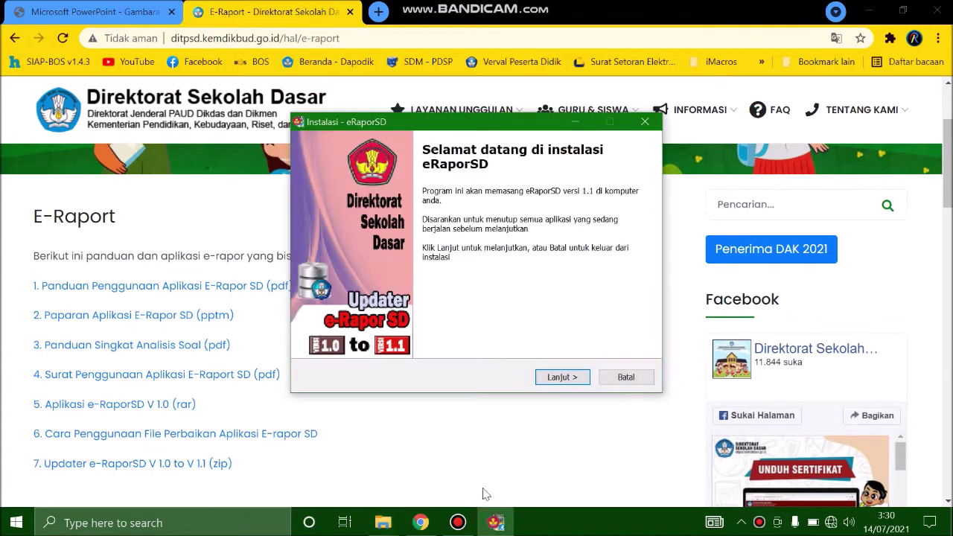
Accept the licence agreement, install the eRaporSD 1.1 update and finish with the README and application launch options enabled.
click(572, 380)
click(326, 331)
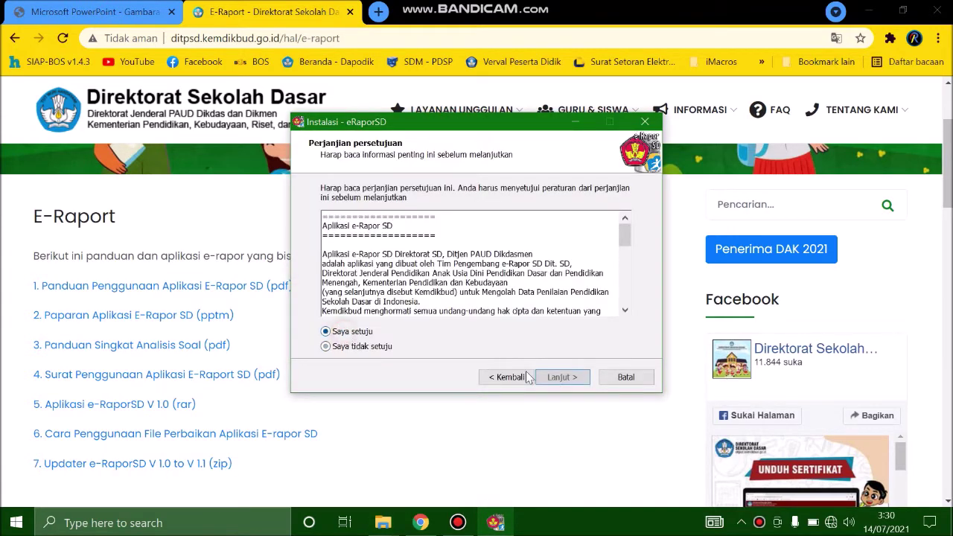
click(578, 381)
click(579, 384)
click(567, 379)
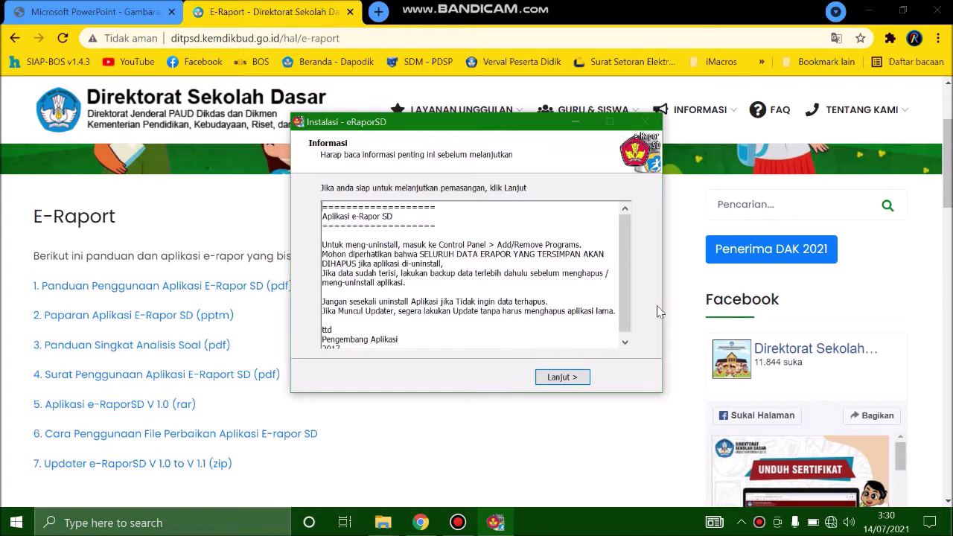
click(582, 377)
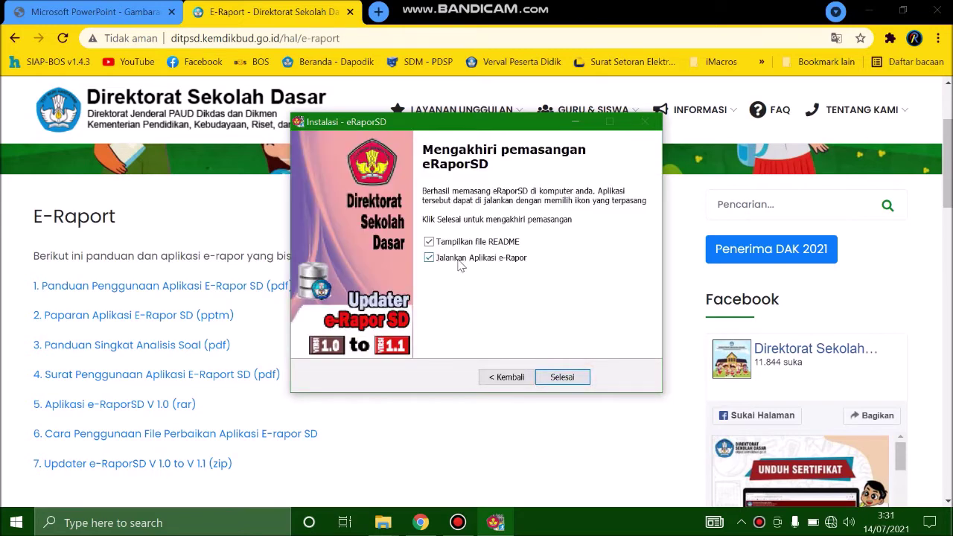
click(568, 377)
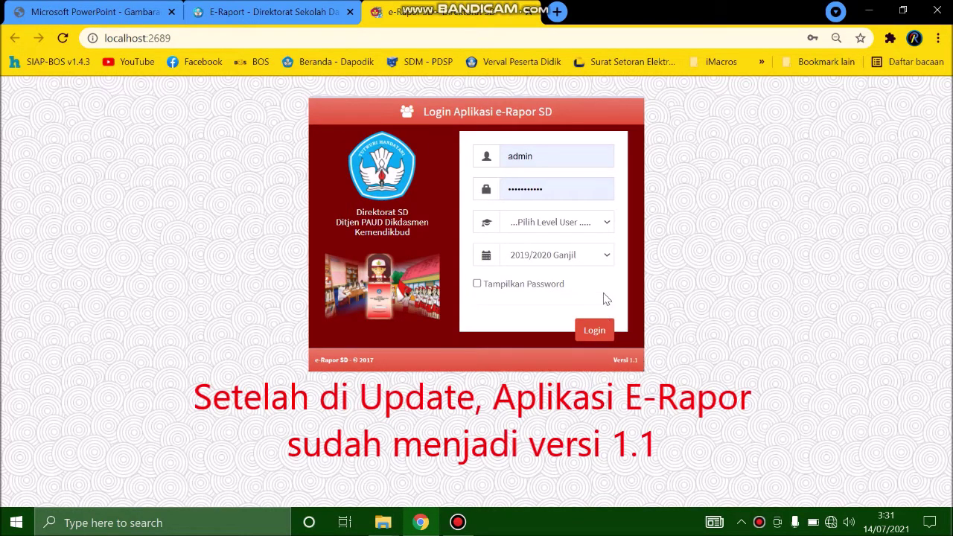
Set the user level to Admin, show the password and log in to e-Rapor SD for 2019/2020 Ganjil.
click(585, 227)
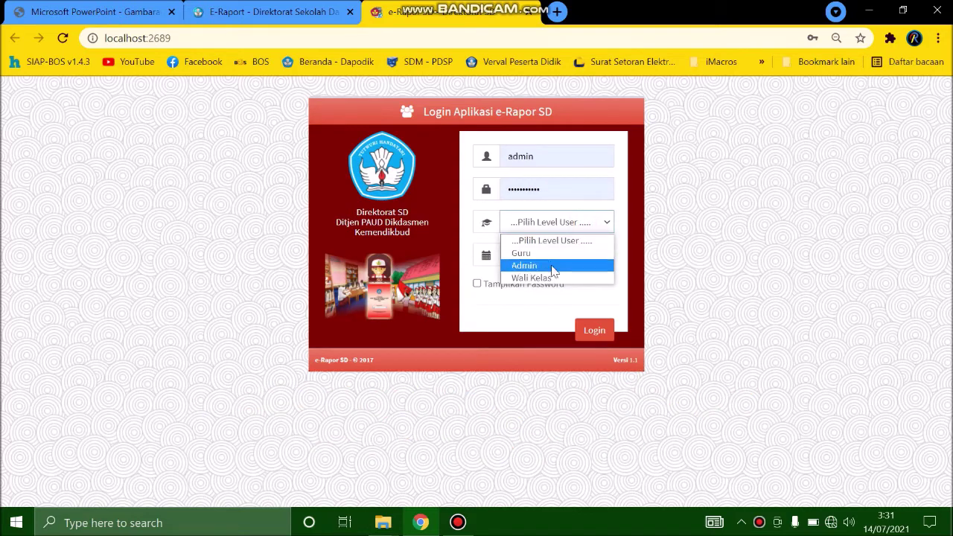
click(562, 266)
click(561, 257)
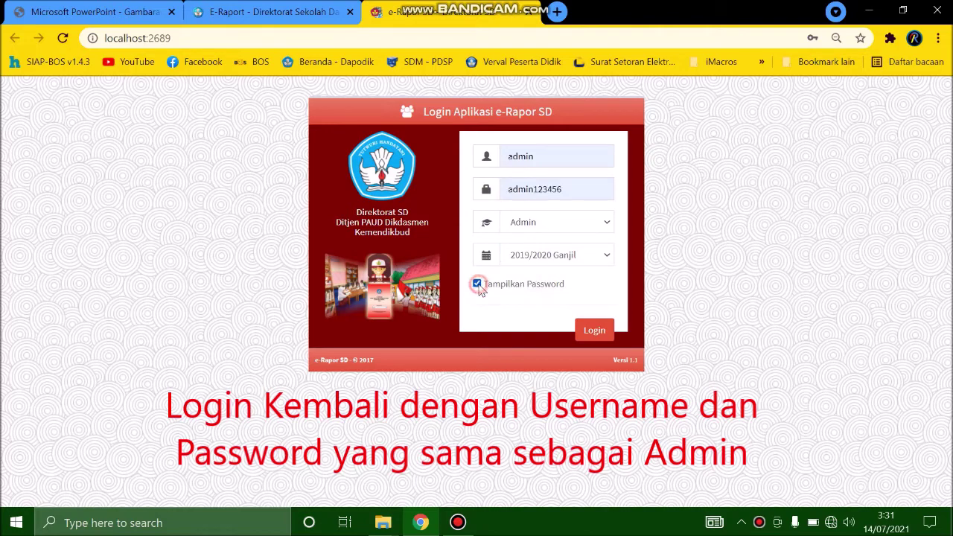
click(594, 331)
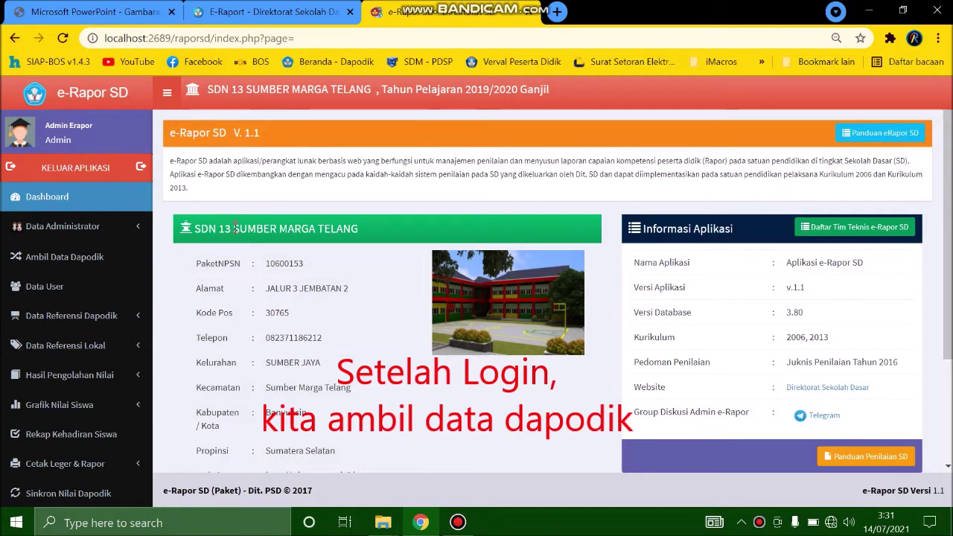
Synchronise the school data and semester data from Dapodik and log out of e-Rapor SD.
click(79, 257)
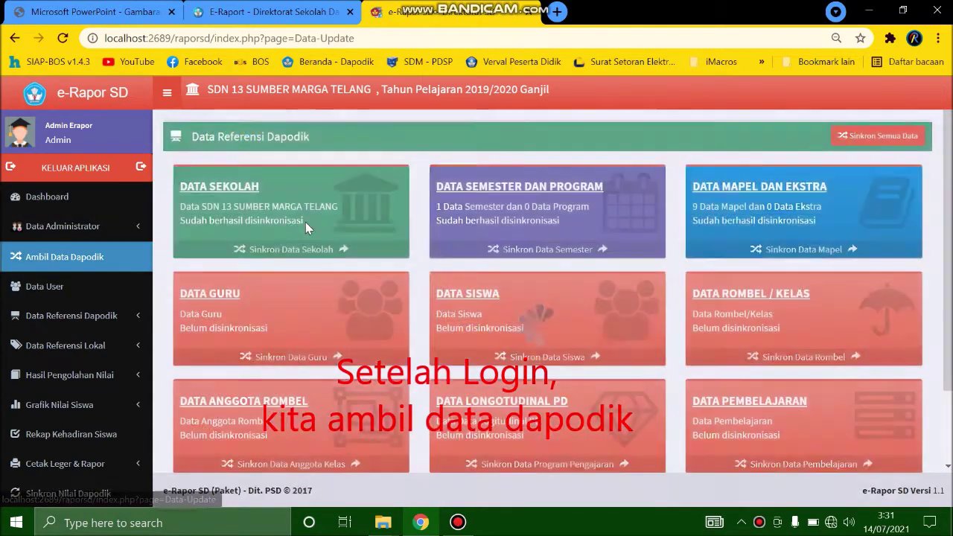
click(280, 247)
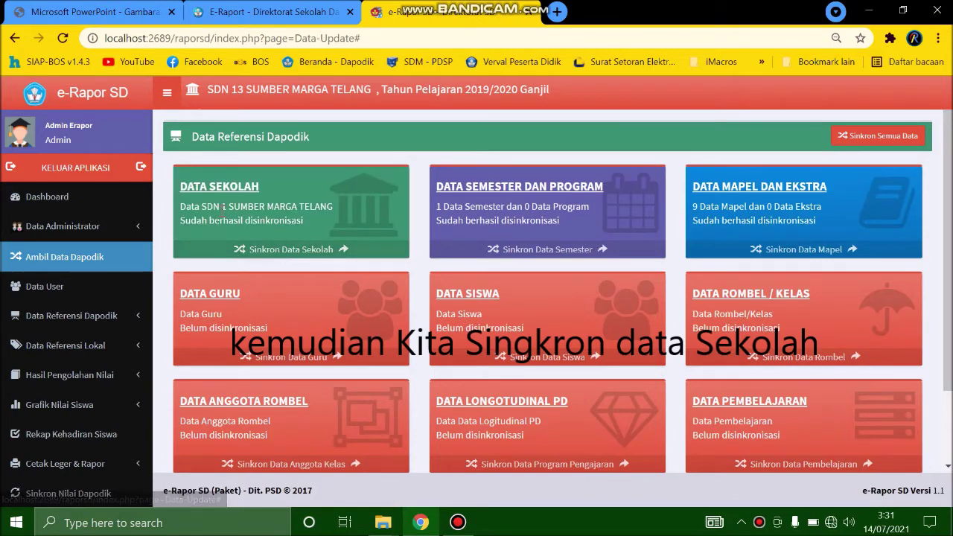
click(532, 249)
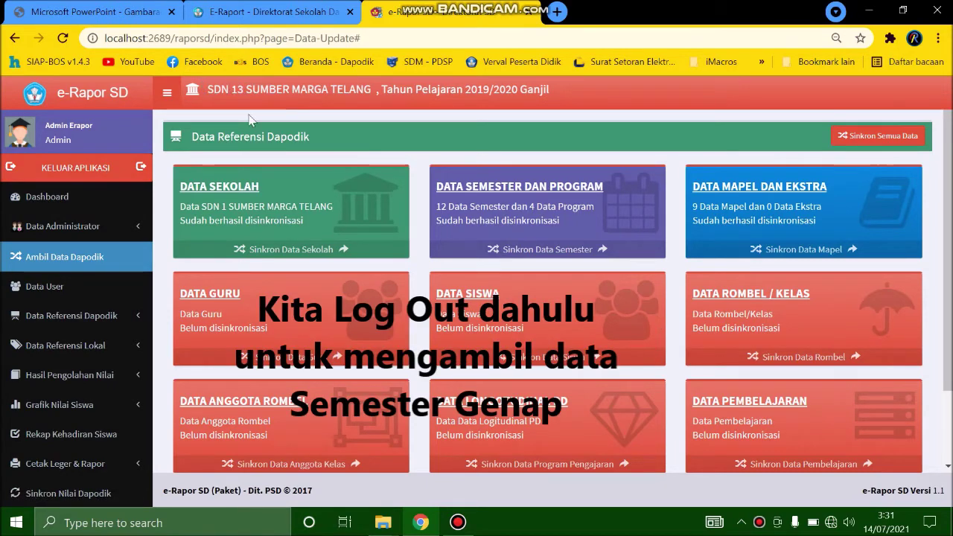
click(75, 167)
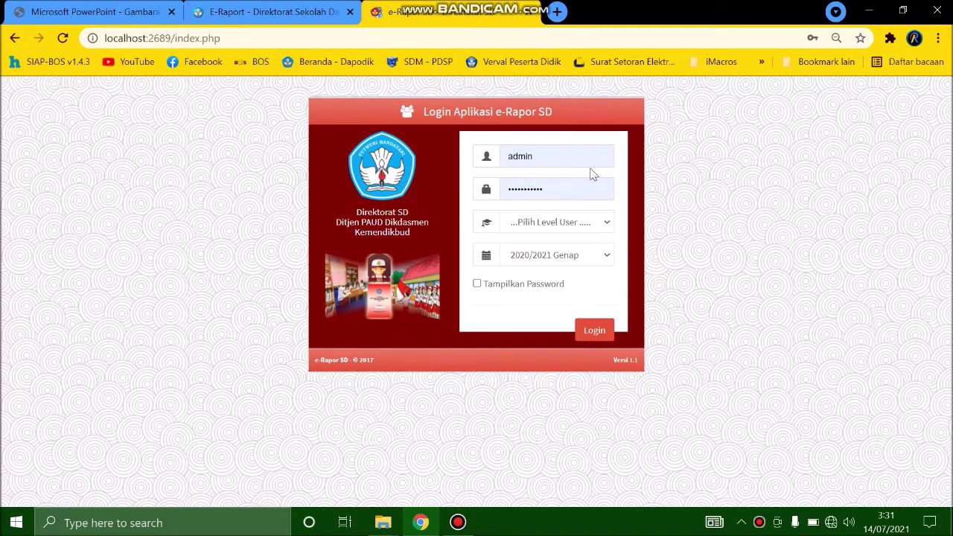
Log in to e-Rapor SD with user level Admin and semester 2020/2021 Genap, with the password shown.
click(596, 223)
click(585, 266)
click(593, 256)
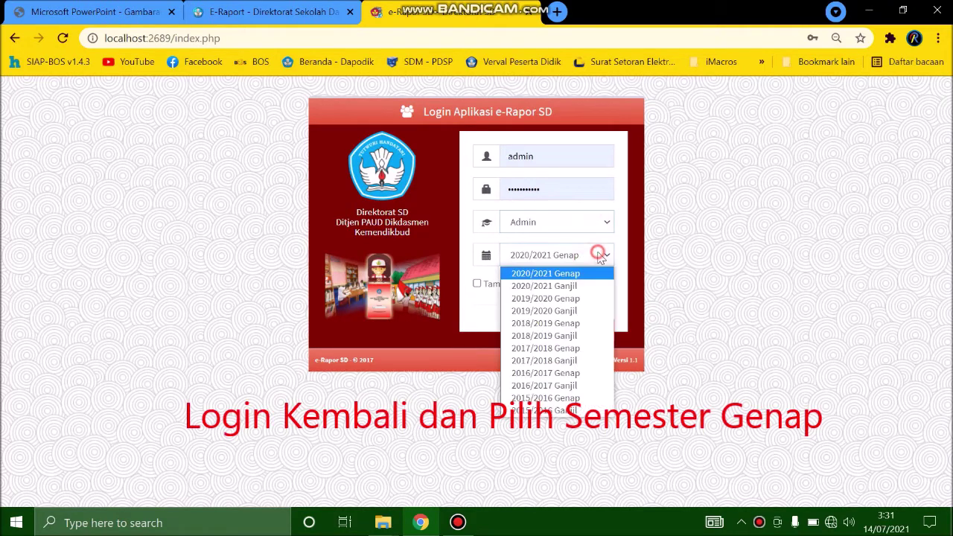
key(Down)
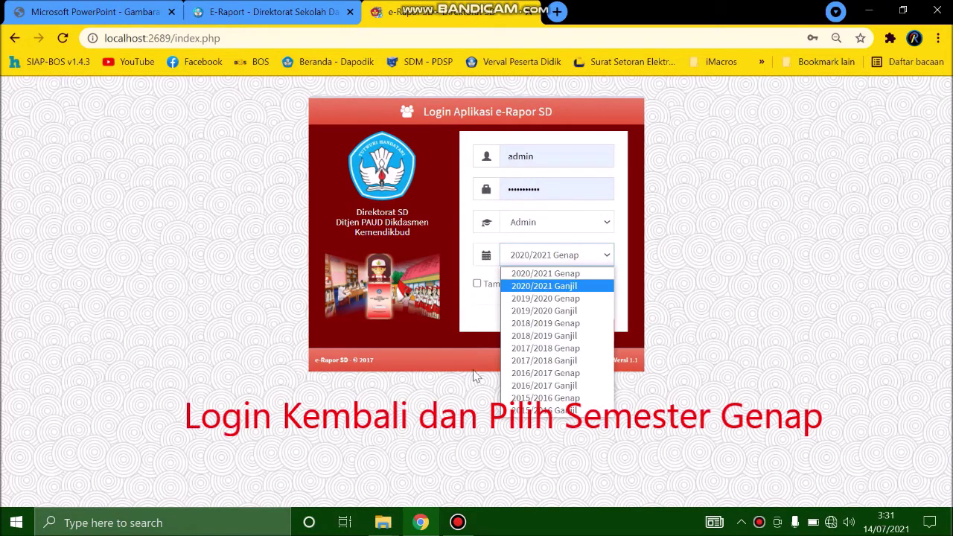
click(540, 274)
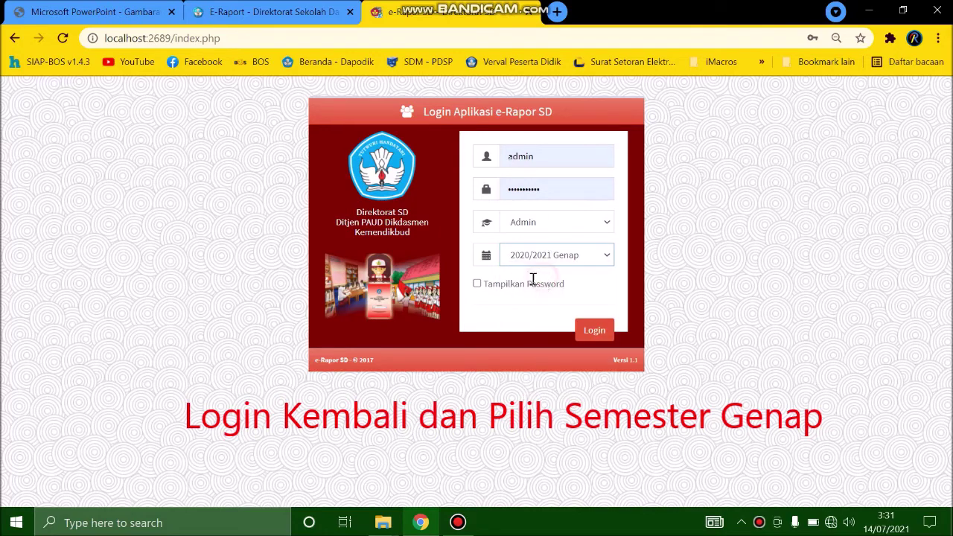
click(589, 329)
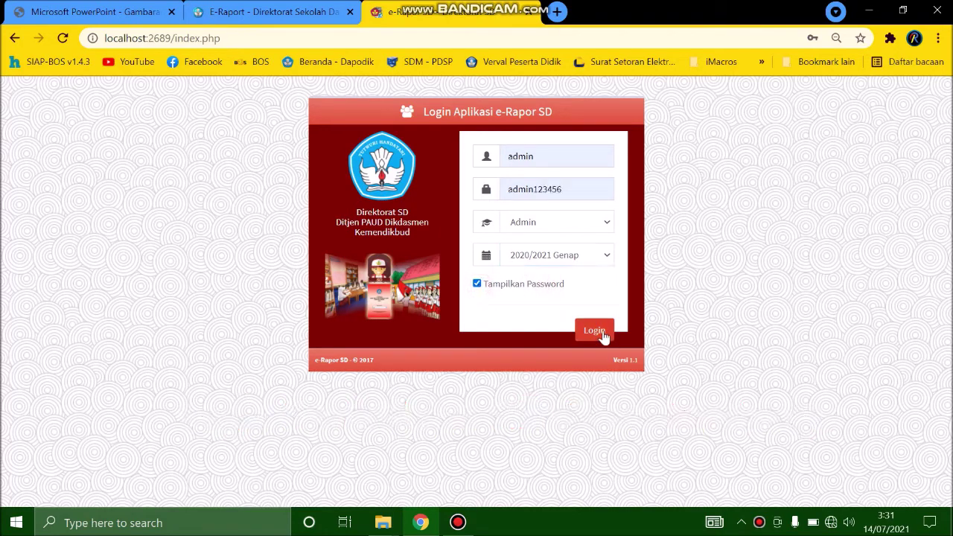
Synchronise the school, subject (Mapel), teacher (Guru), student (Siswa) and class (Rombel) data from Dapodik.
click(67, 270)
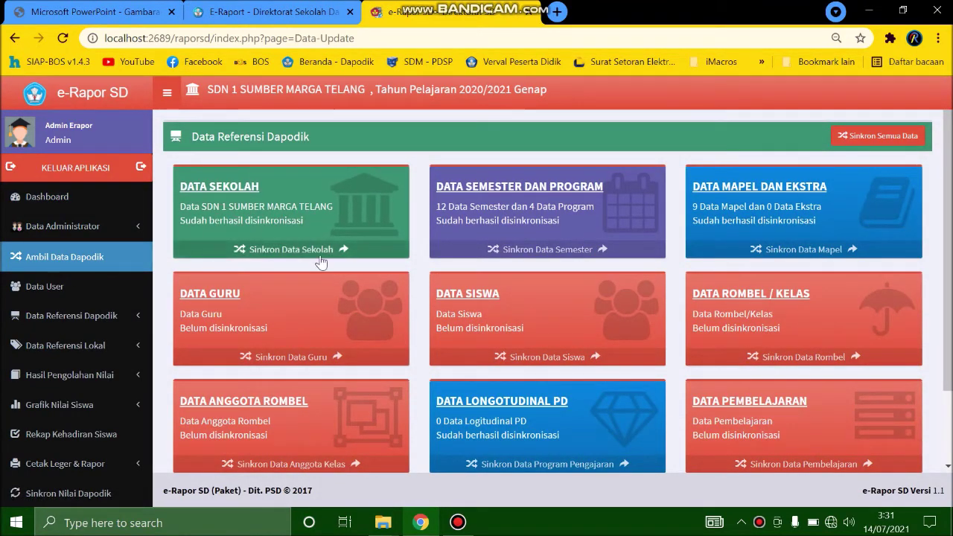
click(273, 250)
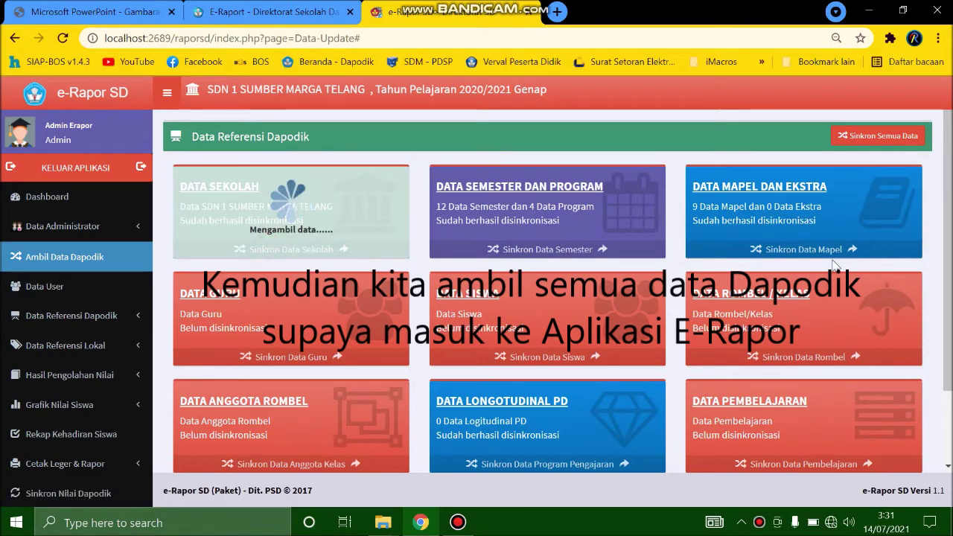
click(816, 249)
click(260, 357)
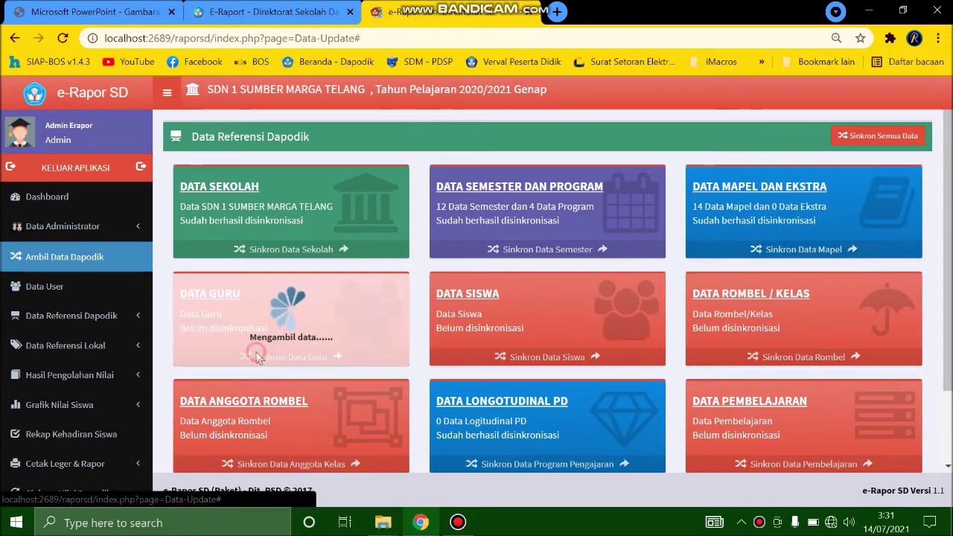
click(580, 357)
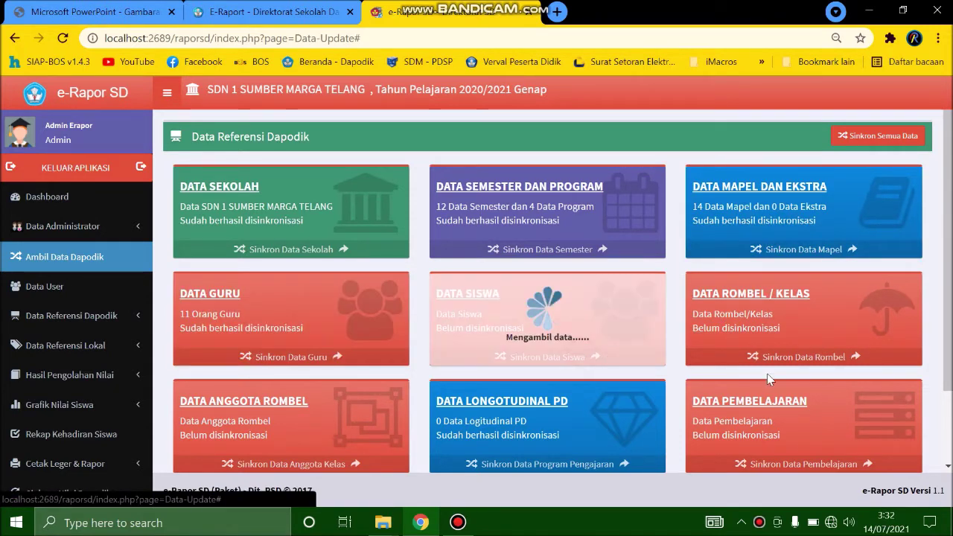
click(830, 358)
Synchronise the Anggota Rombel, Longitudinal PD and Pembelajaran data, and reload the page to check all Dapodik categories.
scroll(566, 357, down, 2)
click(326, 389)
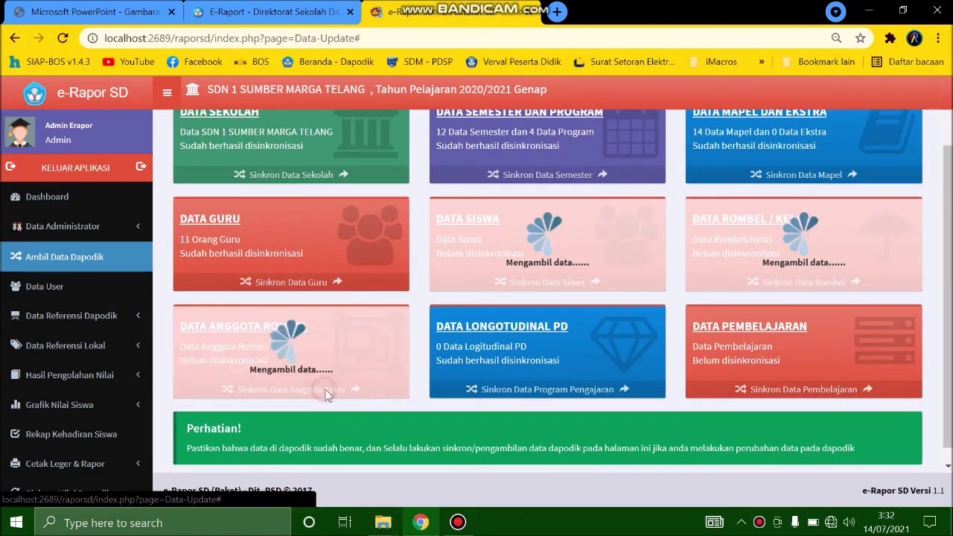
click(622, 390)
click(793, 390)
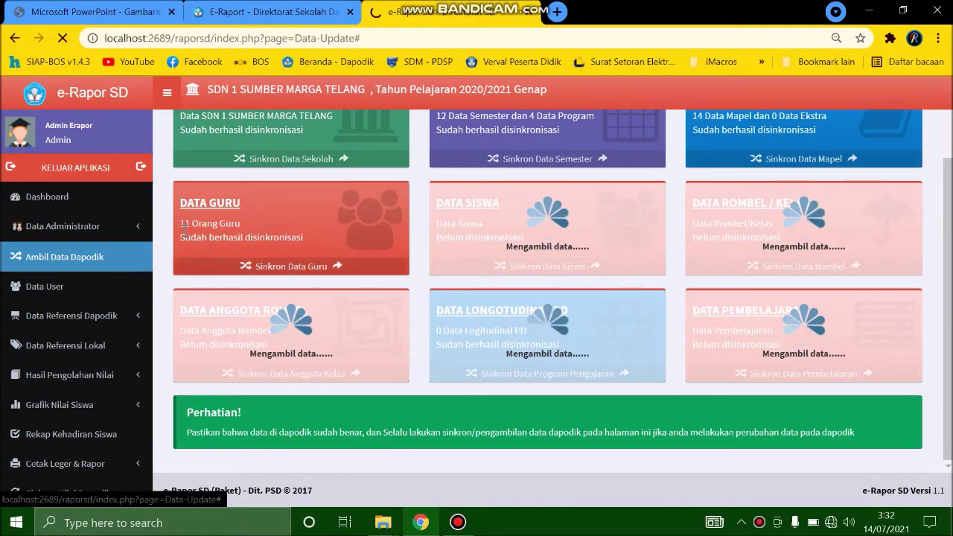
click(63, 39)
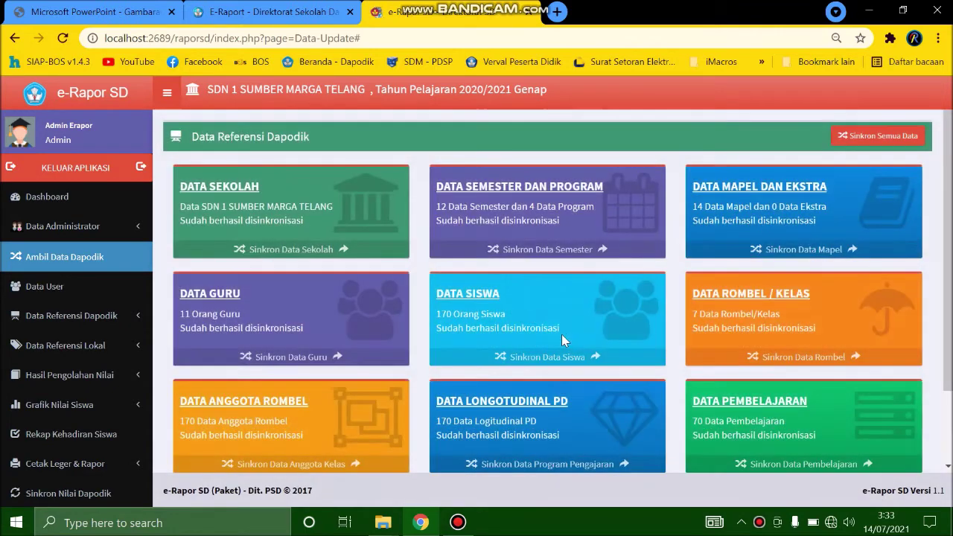
scroll(562, 339, down, 2)
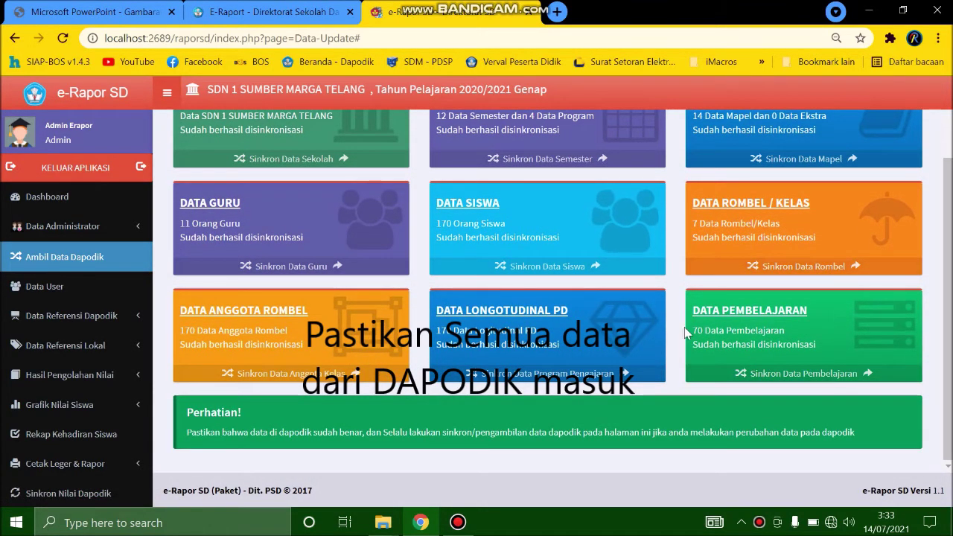
View the Data User page and the administrator's edit form, and cancel the edit.
click(44, 289)
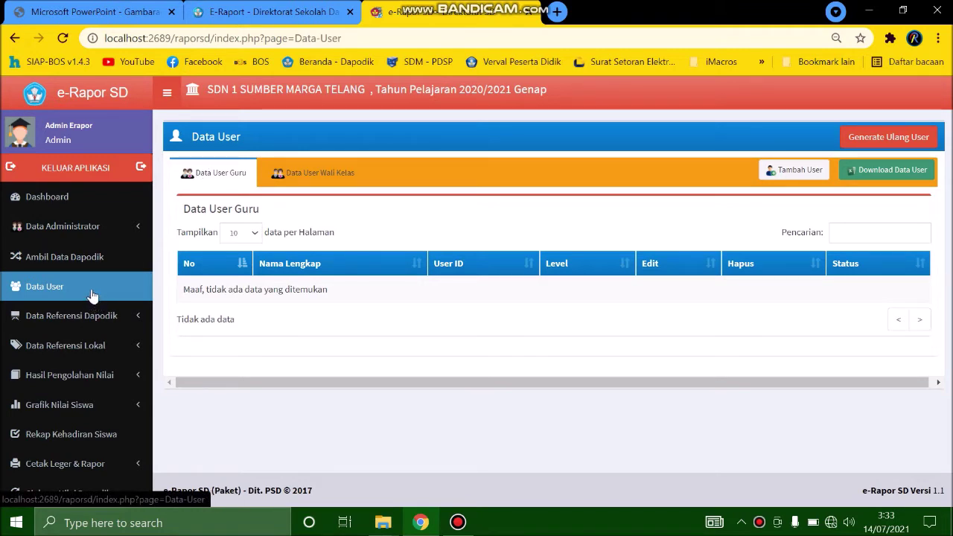
click(93, 227)
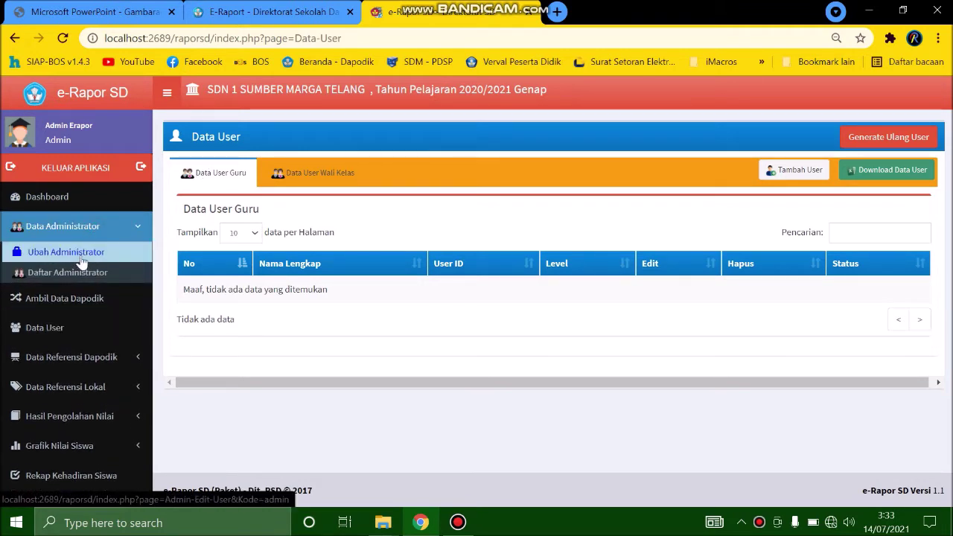
click(74, 253)
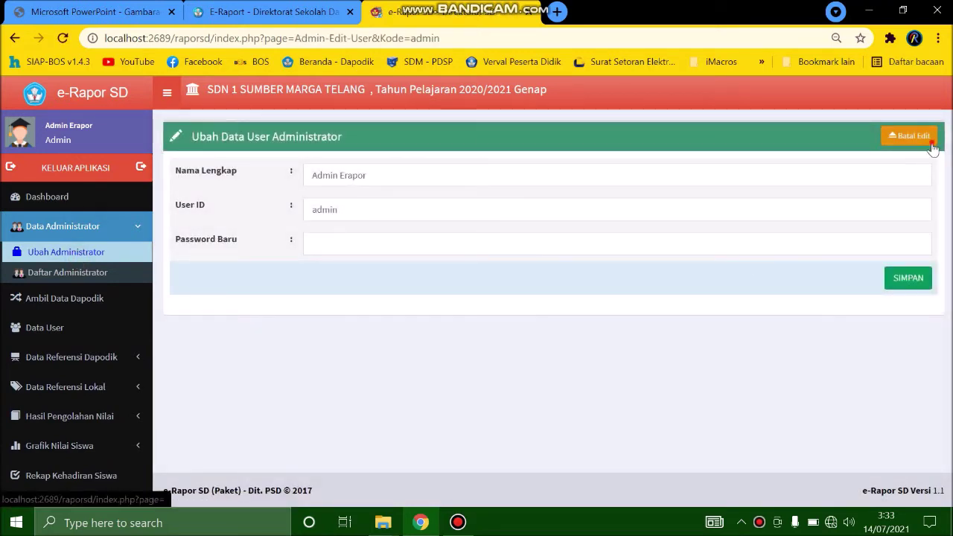
click(929, 139)
Regenerate the user accounts for teachers and homeroom teachers on the Data User page and confirm.
click(82, 293)
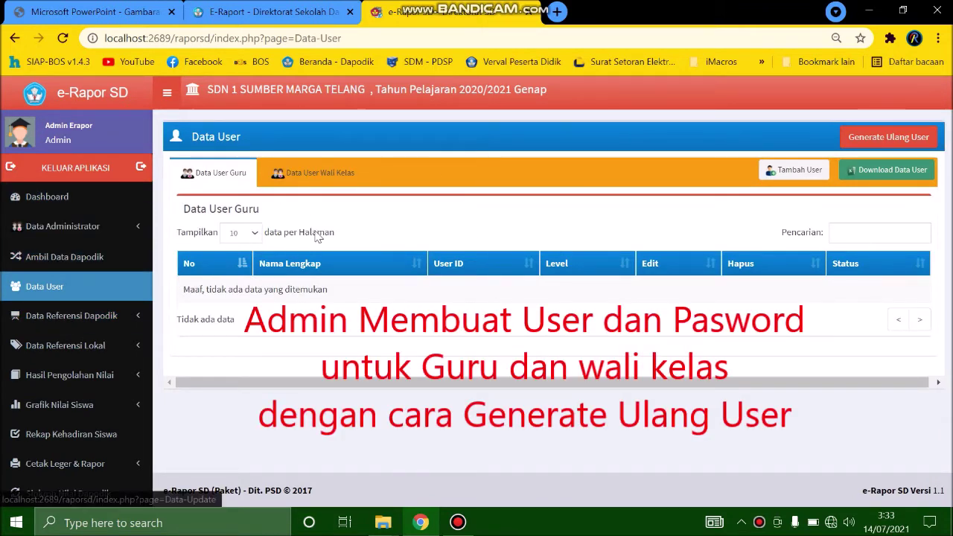
click(870, 146)
click(605, 138)
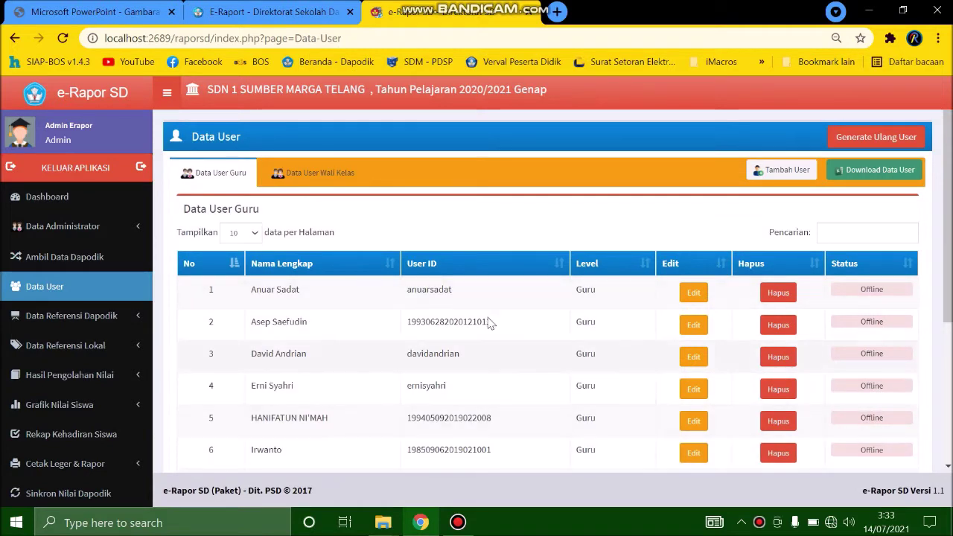
View the Data User Wali Kelas list, download the user data and review the exported user list in Excel.
click(313, 172)
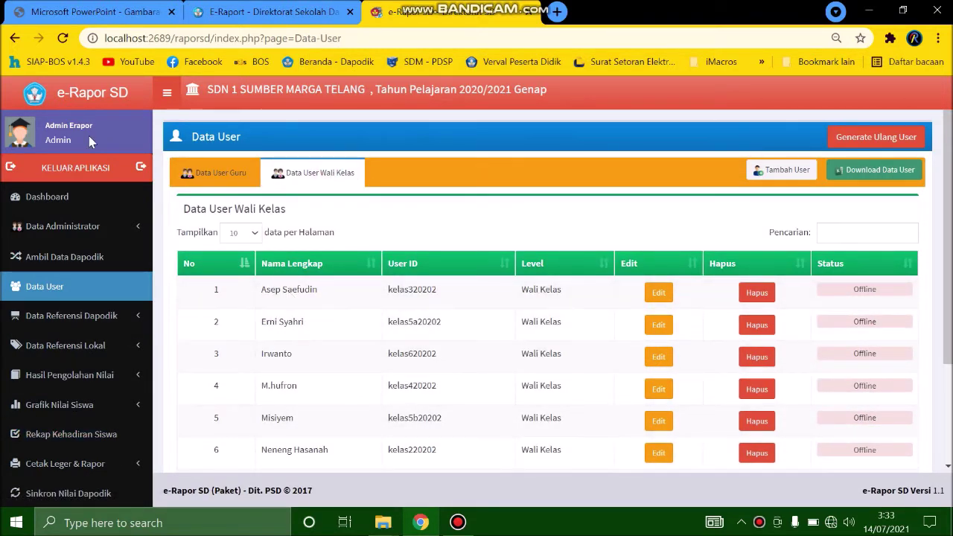
click(886, 180)
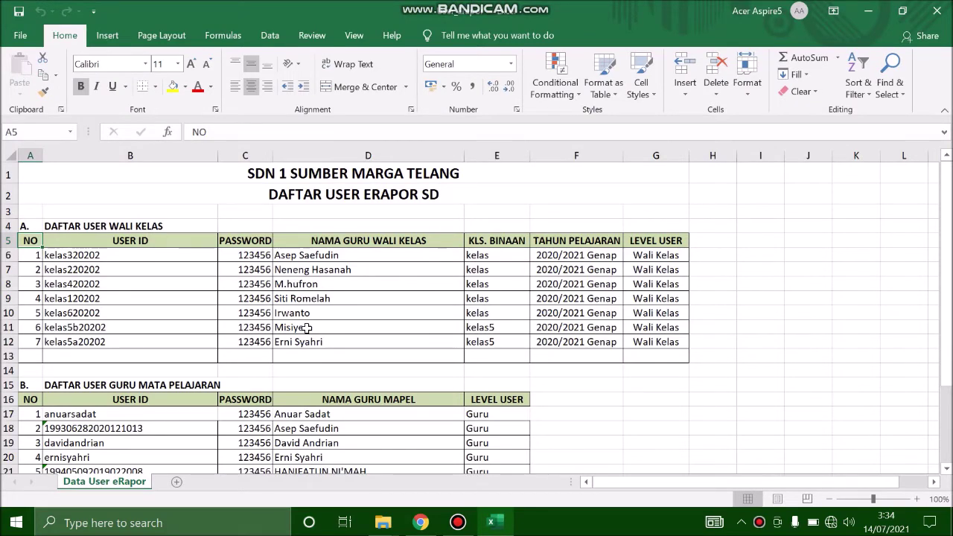
scroll(307, 328, down, 1)
scroll(307, 327, down, 1)
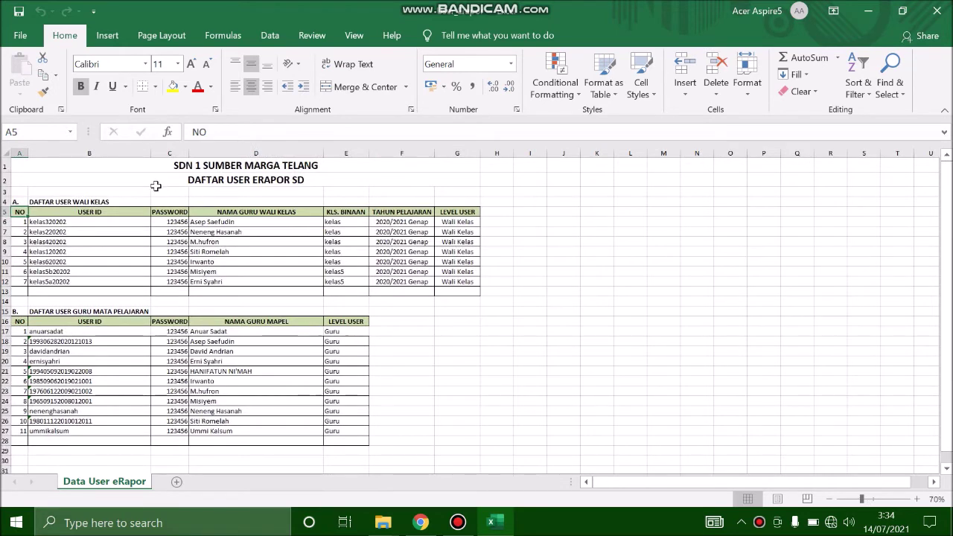
Examine the user IDs and passwords of the homeroom teachers and subject teachers in the exported user list.
drag(60, 165, 261, 186)
drag(19, 201, 175, 293)
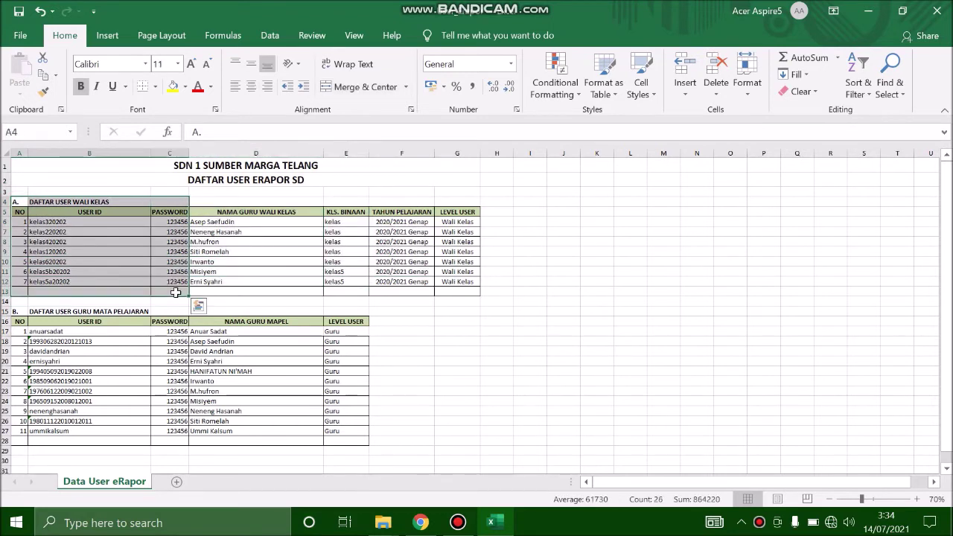
drag(48, 331, 170, 441)
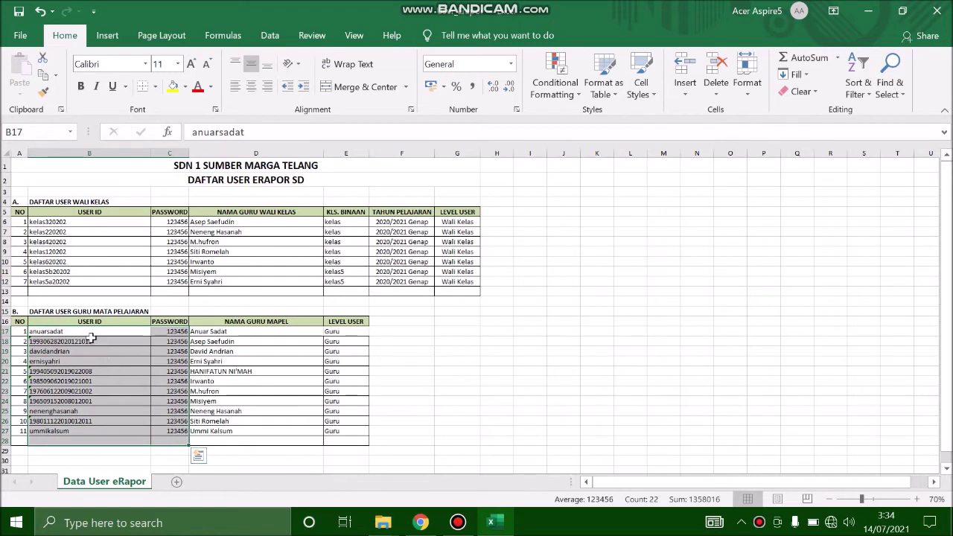
click(91, 341)
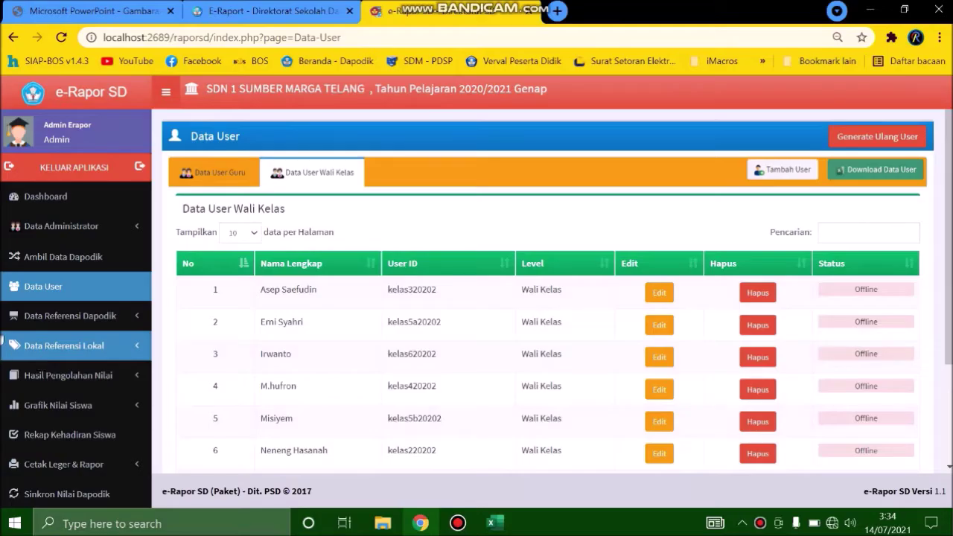
Return to e-Rapor SD in the browser and view the Profil Sekolah and Data Guru pages of the Dapodik reference data.
click(65, 317)
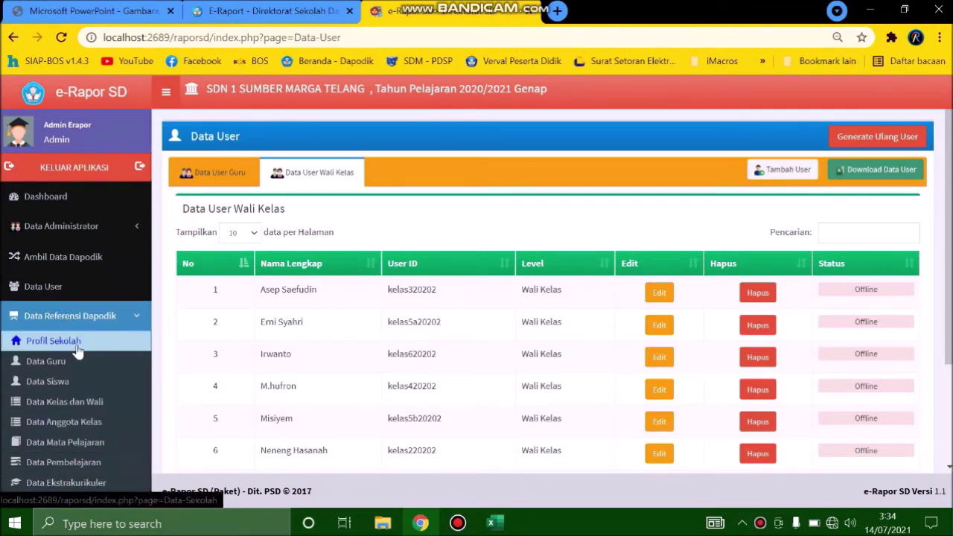
click(77, 348)
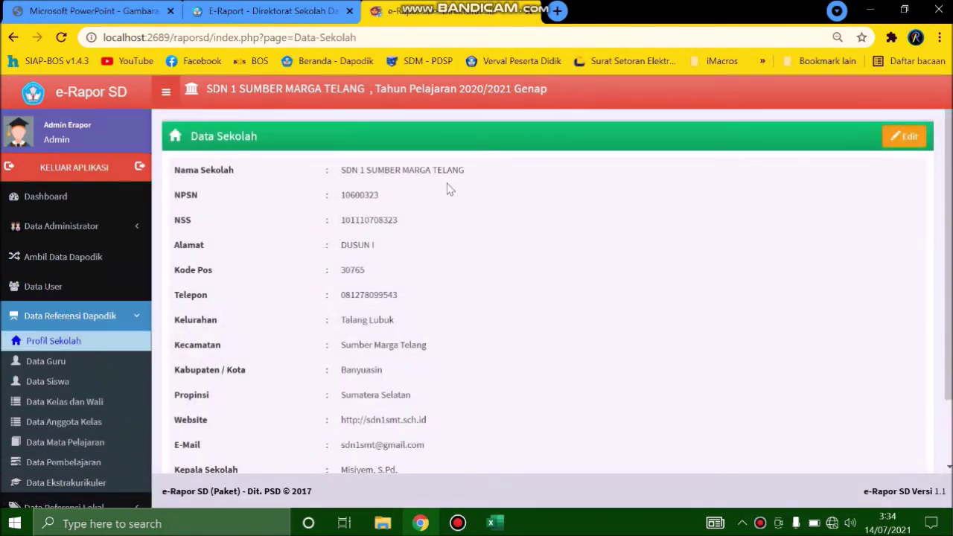
scroll(409, 287, down, 2)
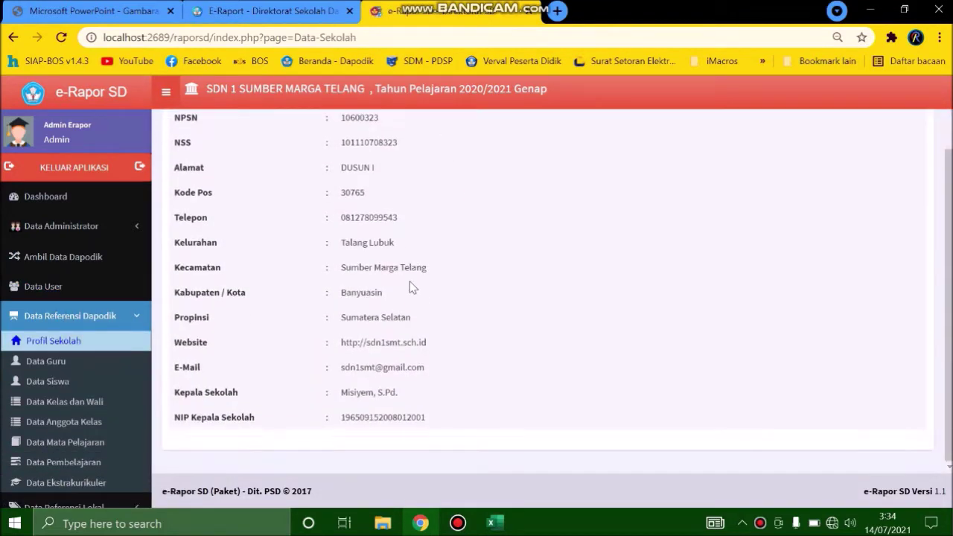
click(45, 362)
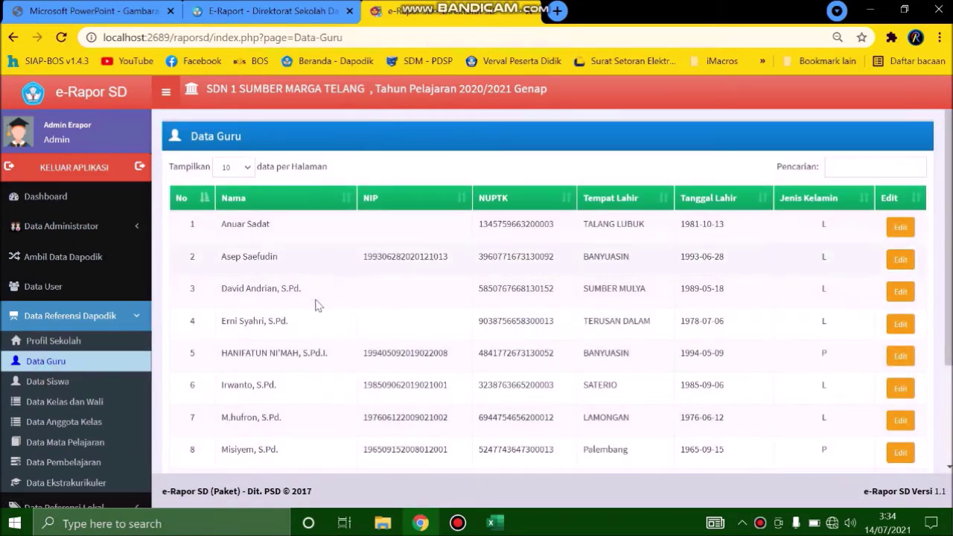
scroll(578, 380, down, 3)
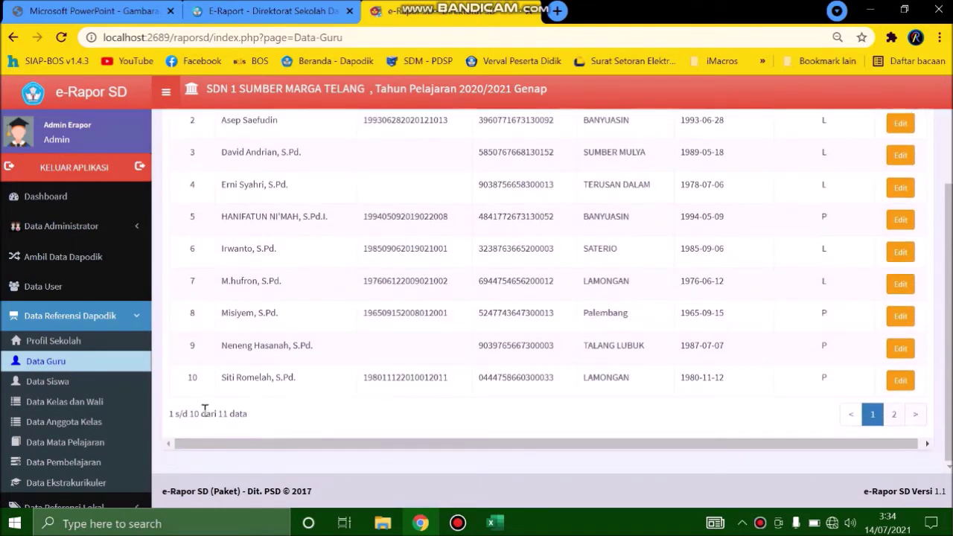
Check the total number of records in Data Siswa, and view the Data Kelas dan Wali list sorted by ascending Tingkat.
click(47, 384)
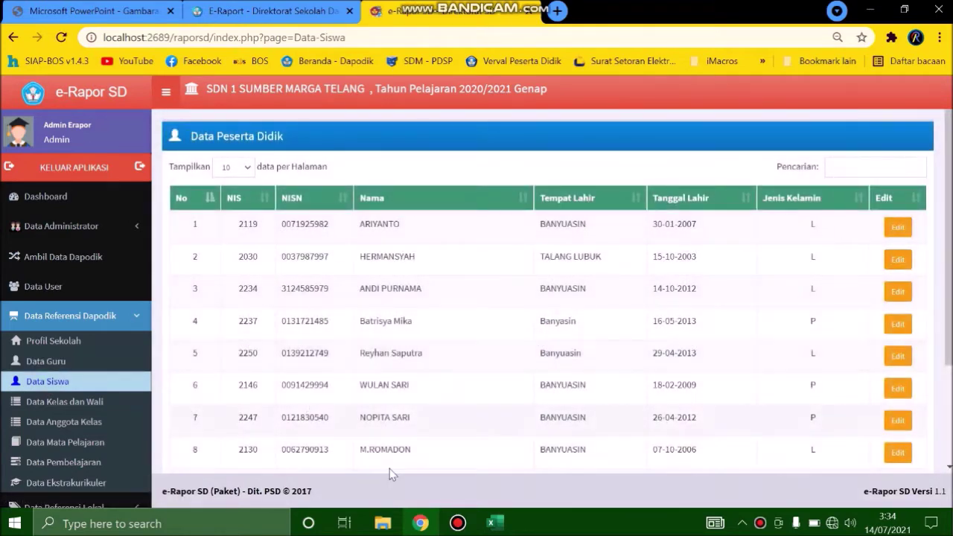
scroll(329, 371, down, 3)
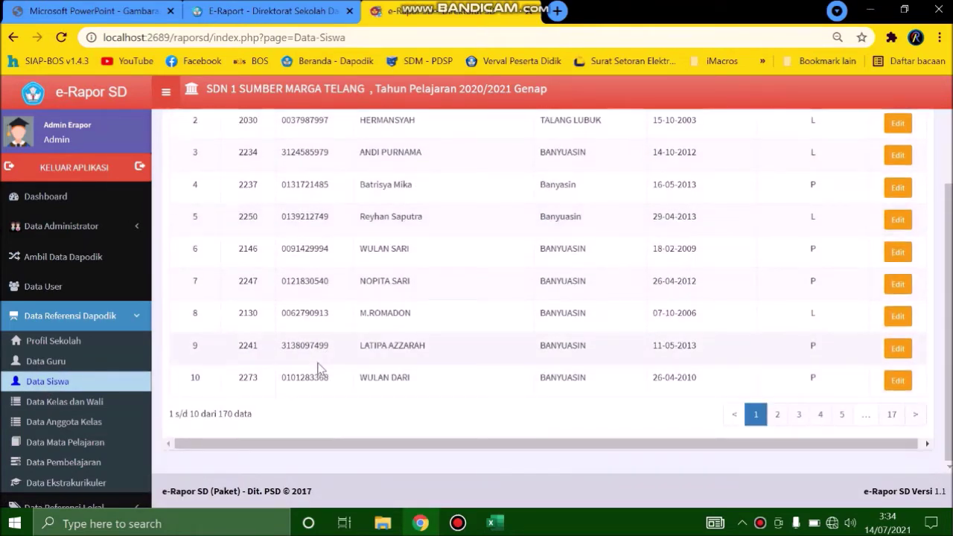
drag(234, 412, 253, 417)
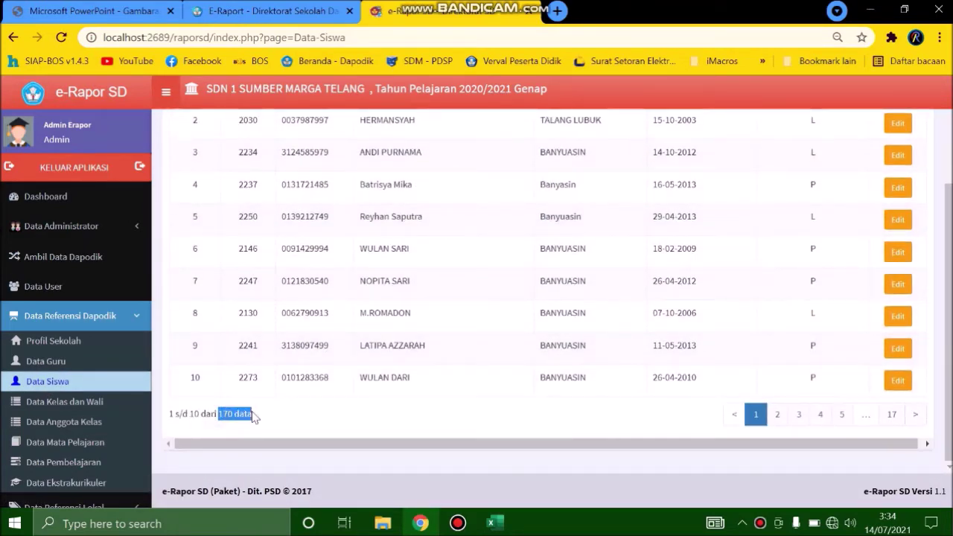
click(82, 406)
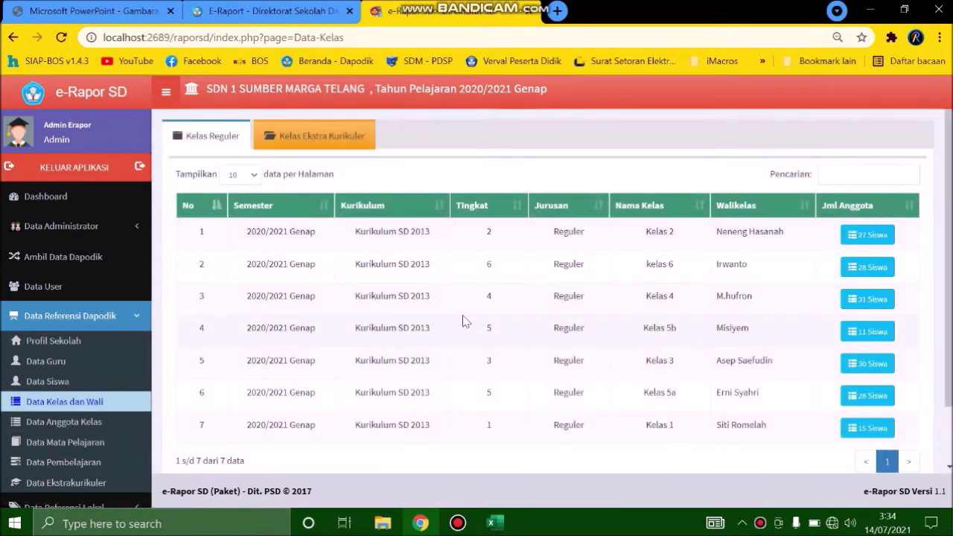
click(500, 214)
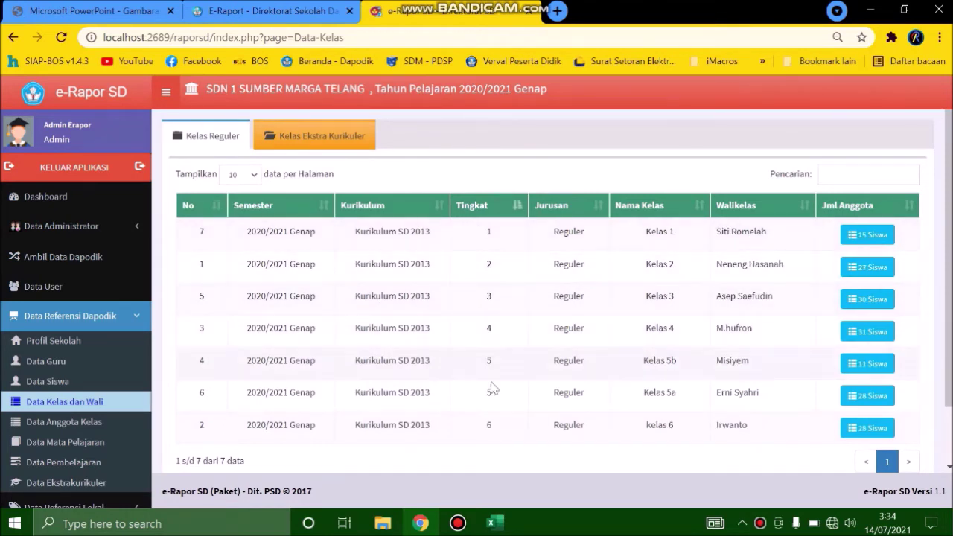
View the Data Anggota Kelas list with 100 entries per page and look through the class members.
scroll(97, 410, down, 2)
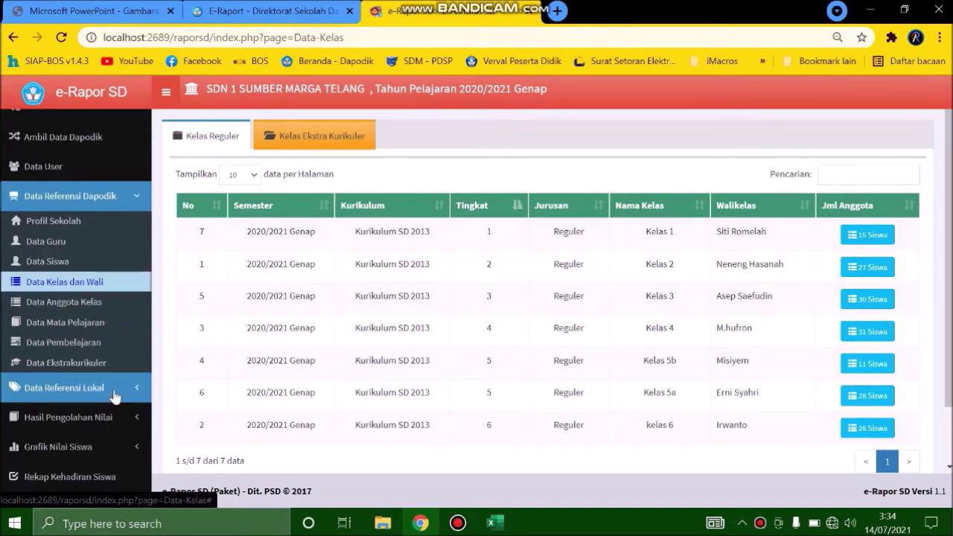
click(100, 302)
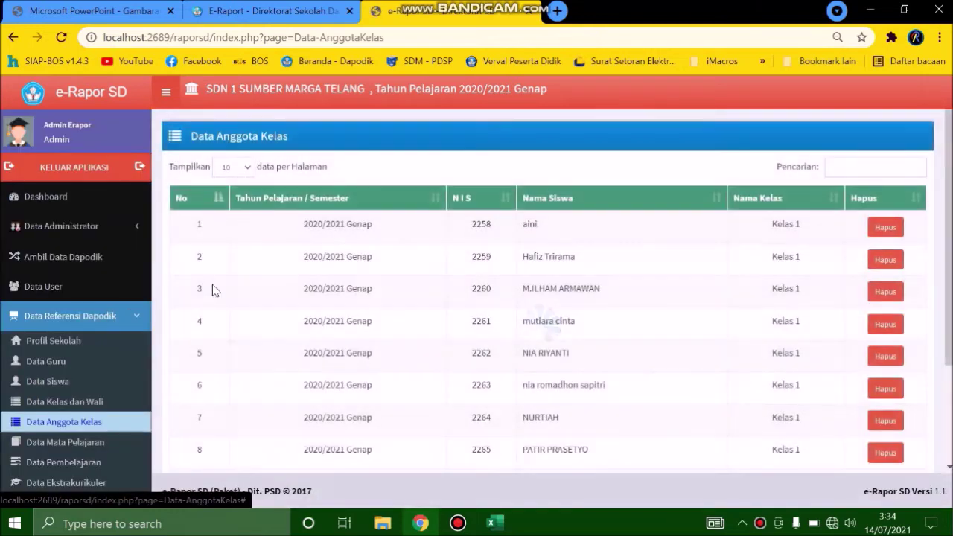
scroll(525, 284, down, 2)
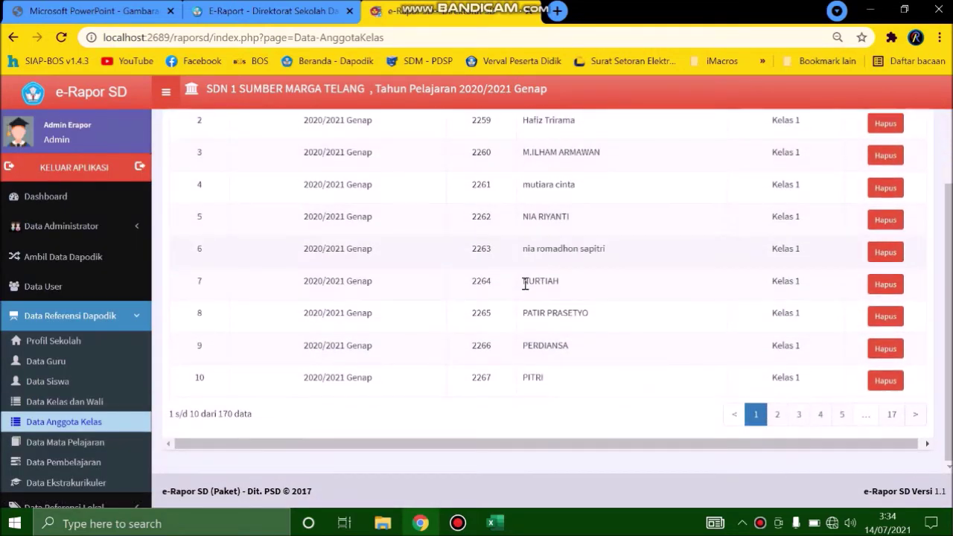
scroll(526, 283, up, 2)
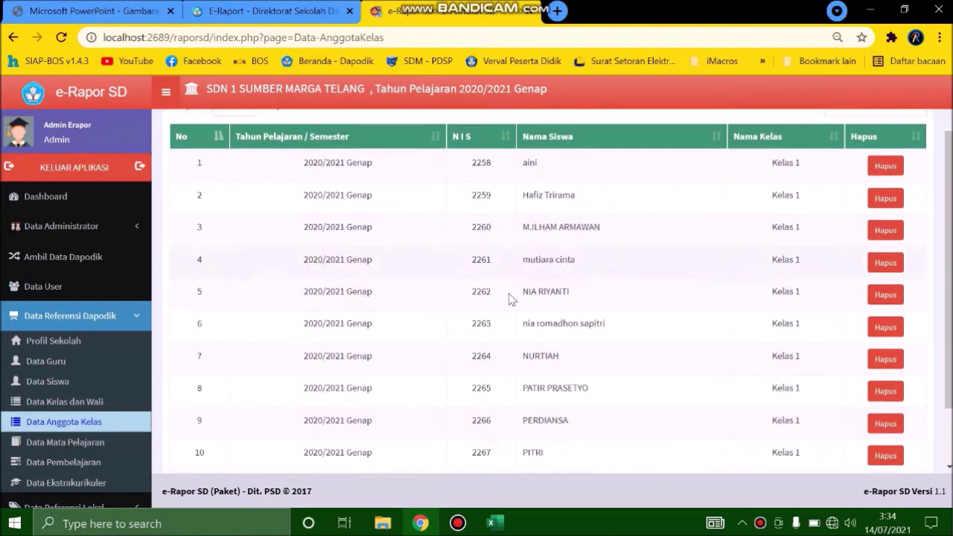
scroll(511, 298, down, 2)
scroll(368, 295, up, 2)
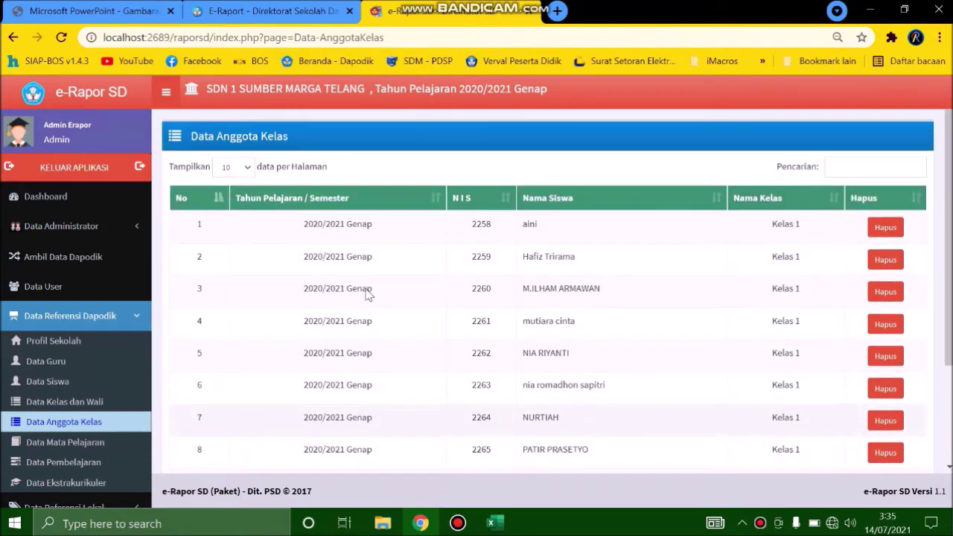
click(240, 167)
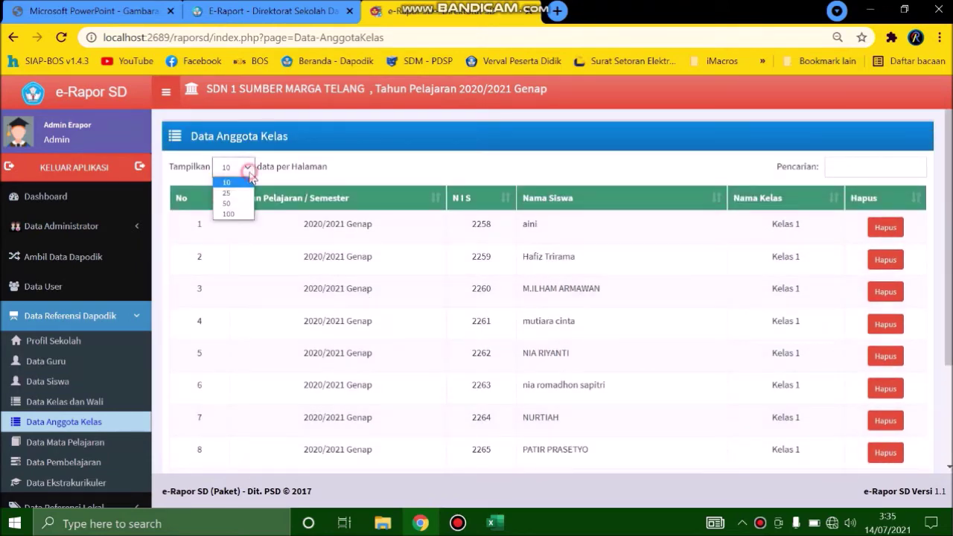
click(241, 213)
scroll(764, 250, down, 10)
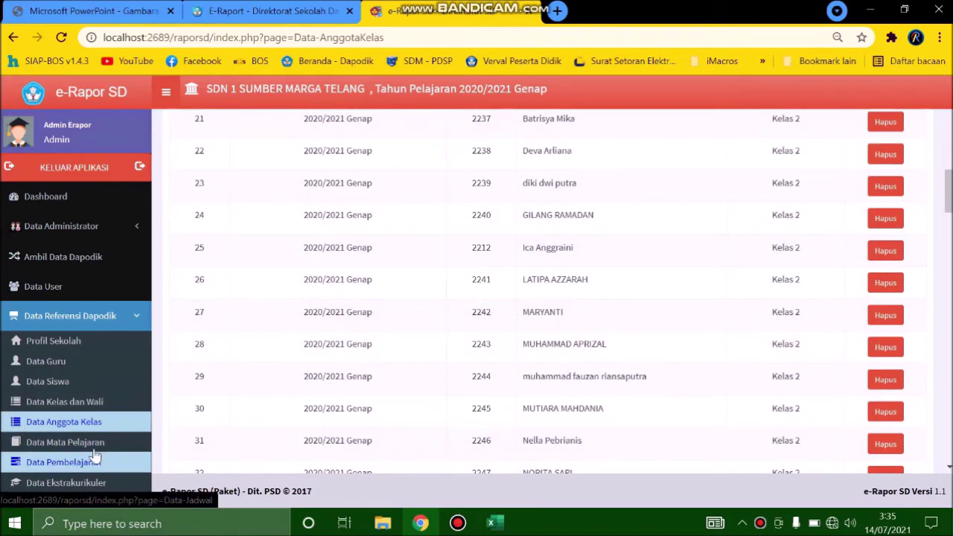
Open the Data Mata Pelajaran abbreviations for editing and set the one for Baca Tulis Alquran to BTA.
scroll(85, 461, down, 2)
click(97, 323)
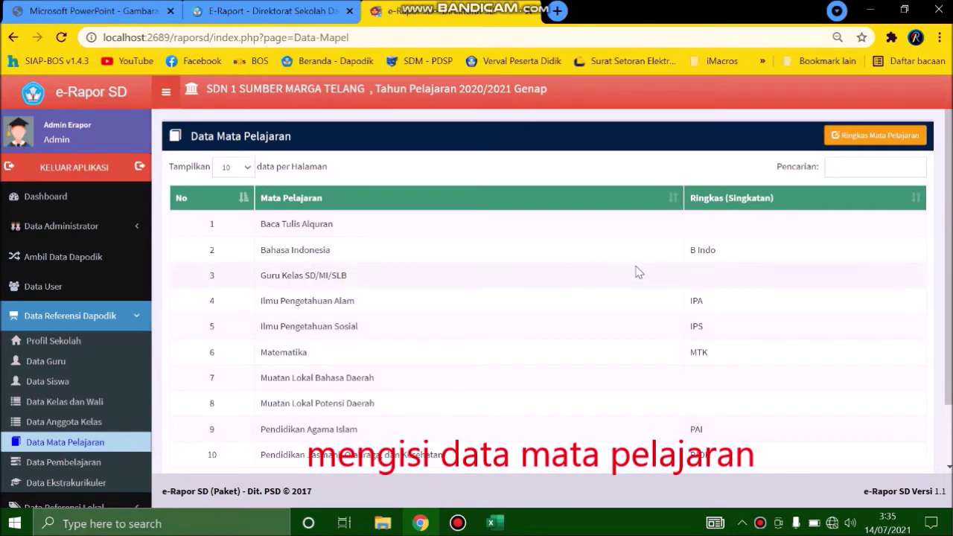
scroll(635, 274, down, 2)
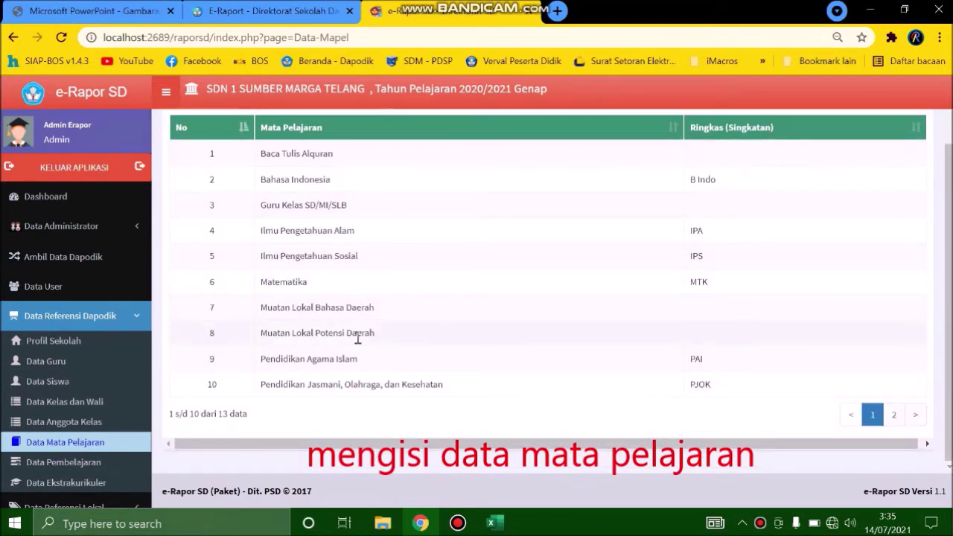
scroll(429, 328, up, 2)
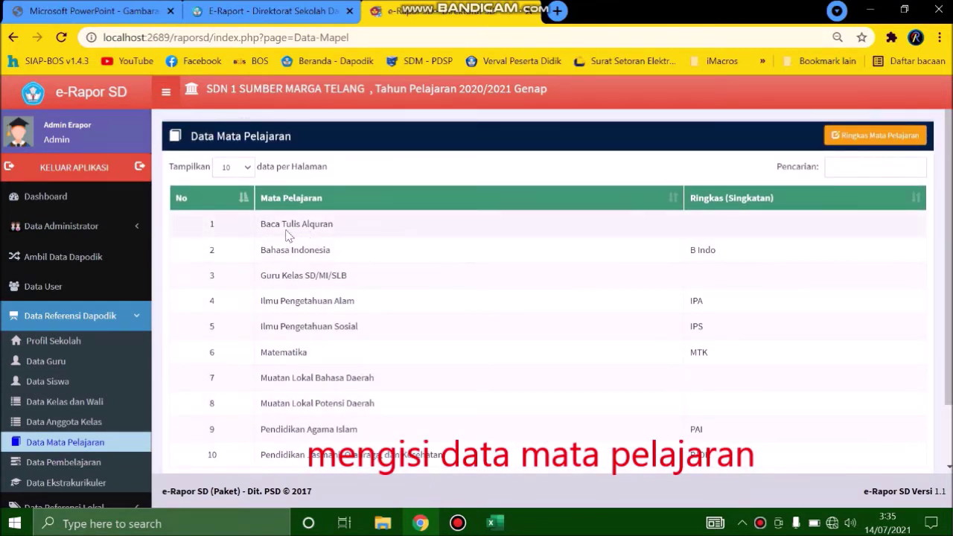
click(879, 138)
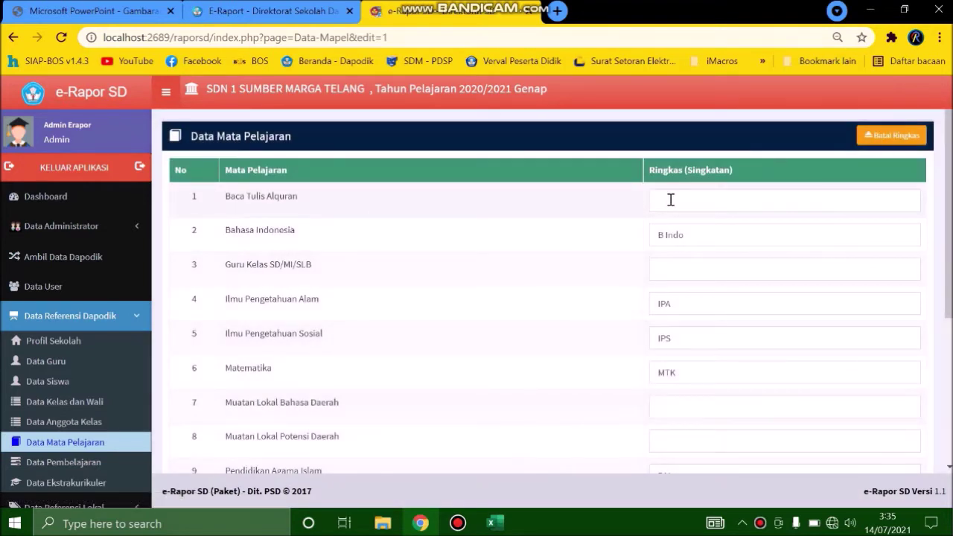
click(671, 200)
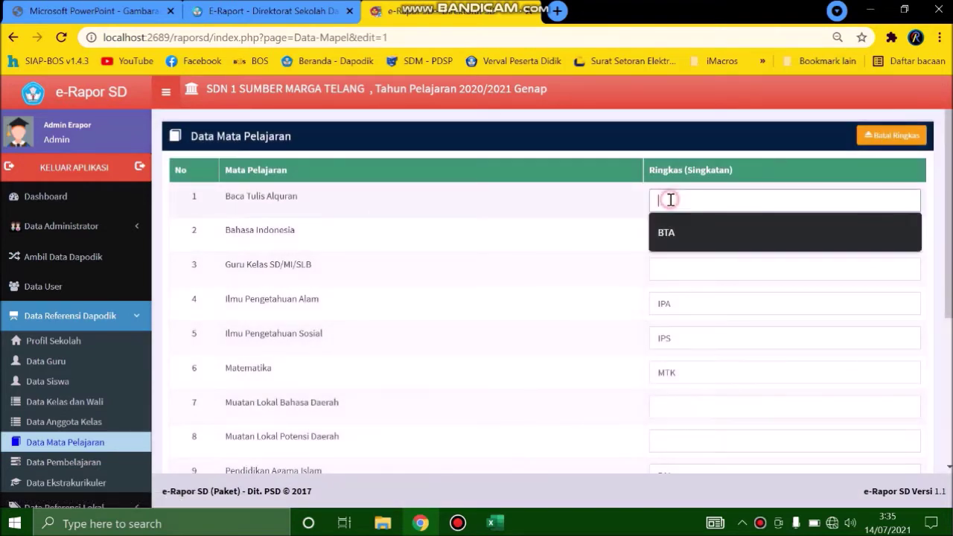
click(670, 232)
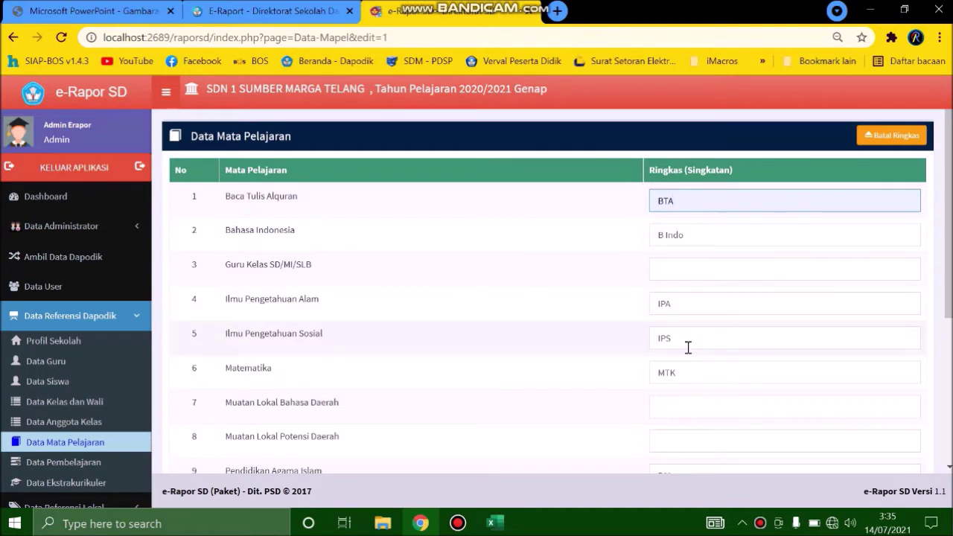
Set the abbreviation of Muatan Lokal Potensi Daerah to Sumsel, and save the subject abbreviations.
scroll(688, 347, down, 1)
scroll(688, 348, down, 2)
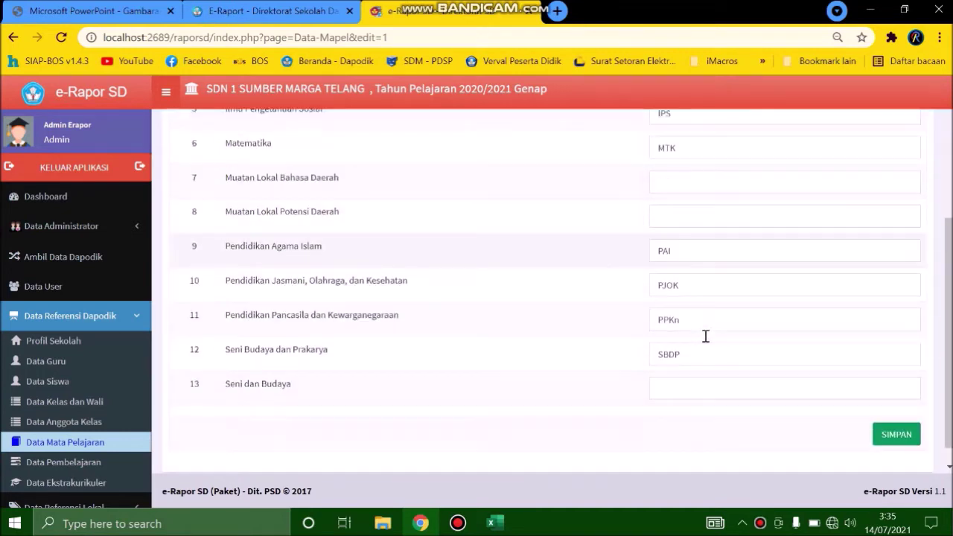
scroll(715, 340, down, 1)
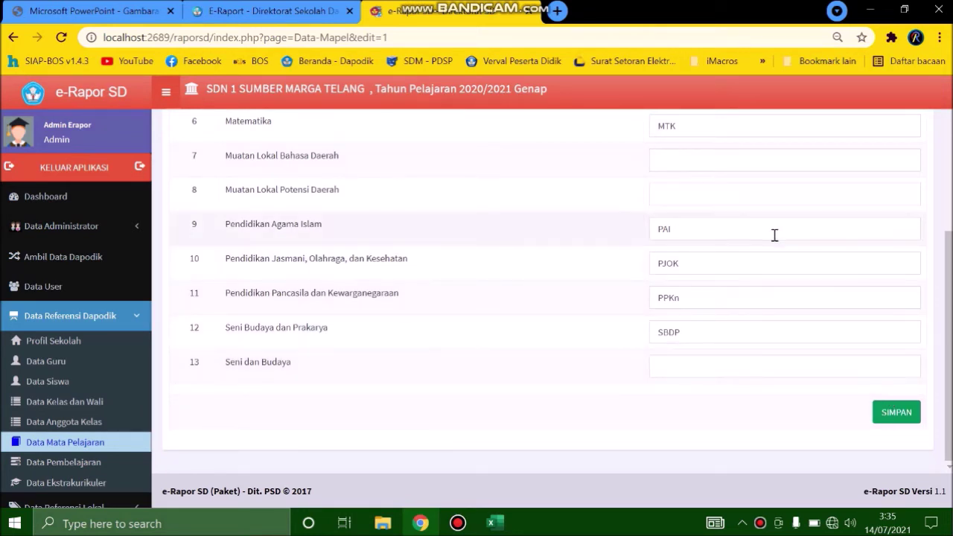
click(750, 198)
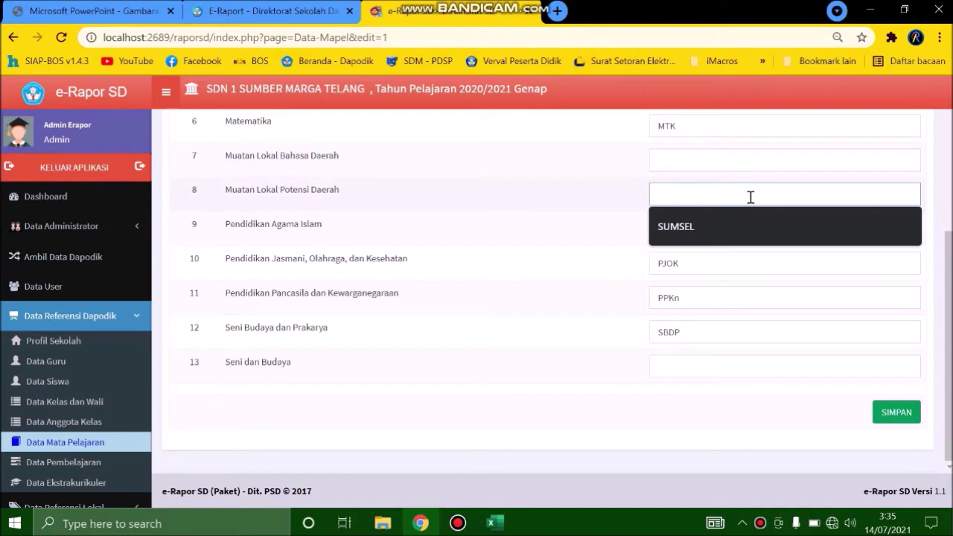
key(Caps_Lock)
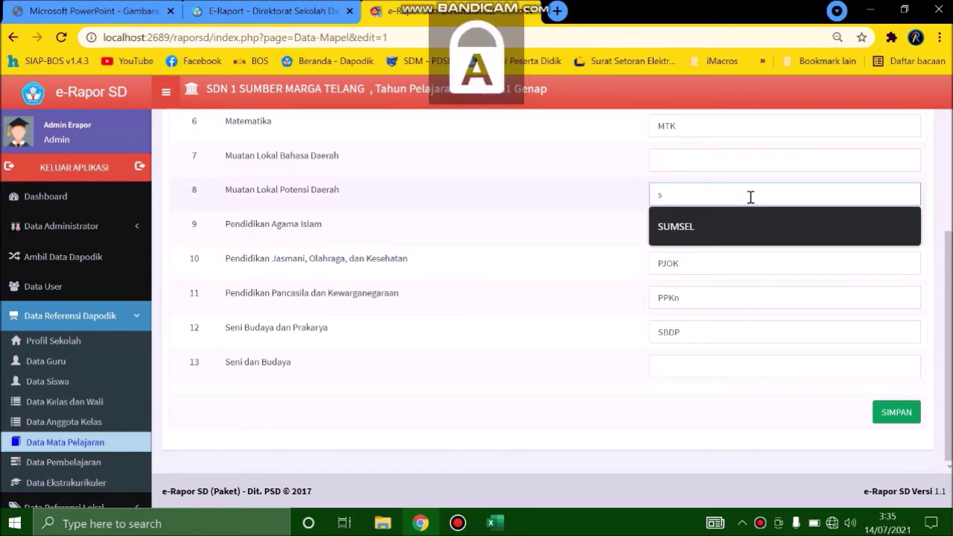
key(BackSpace)
text(S)
key(Caps_Lock)
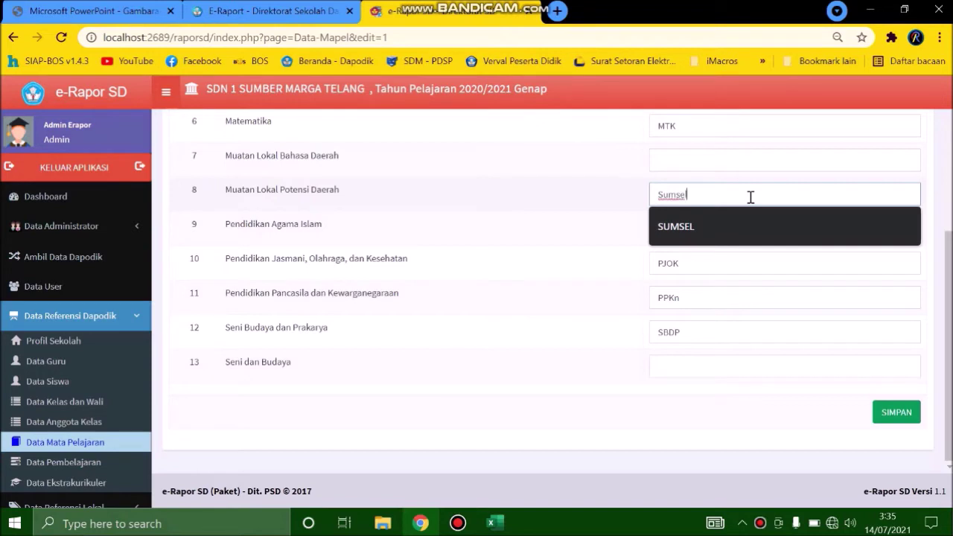
click(826, 362)
click(900, 413)
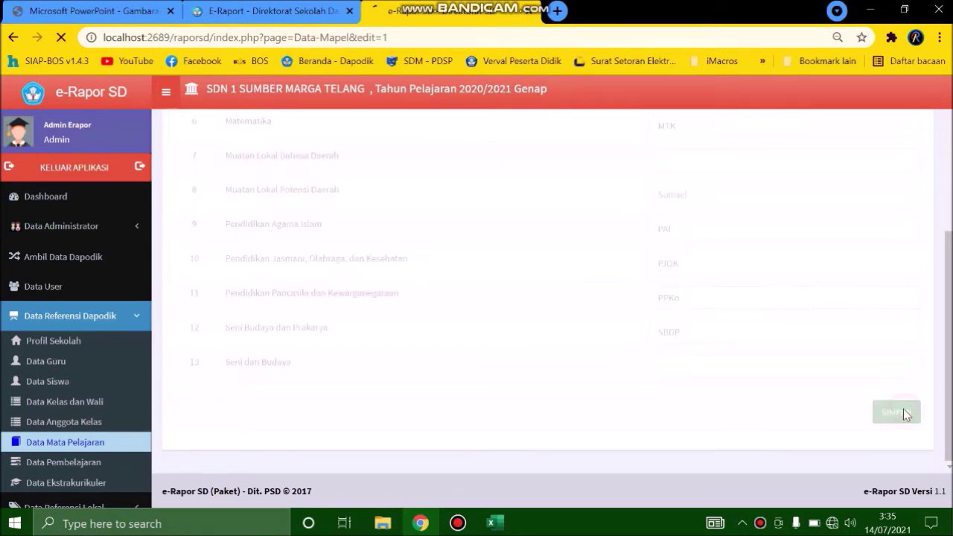
click(613, 122)
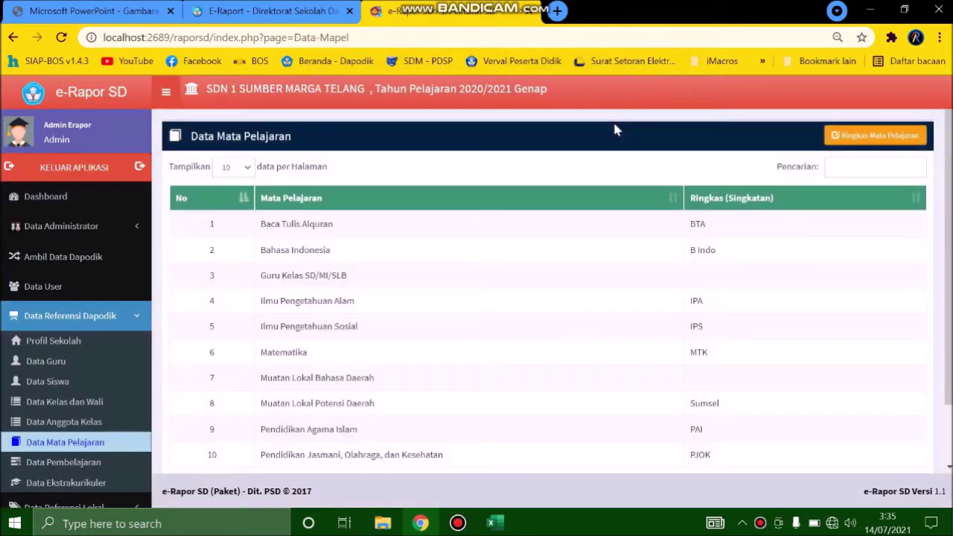
scroll(484, 223, down, 1)
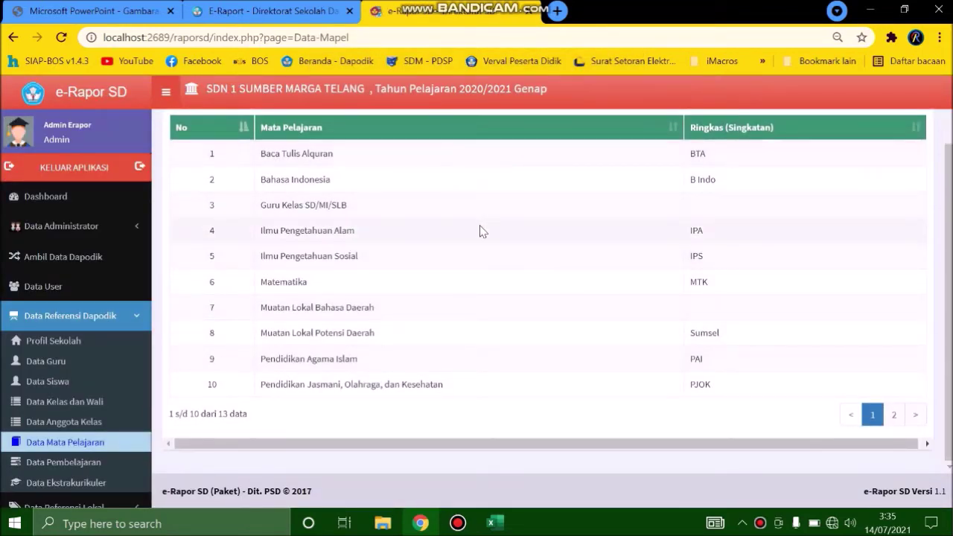
scroll(805, 223, up, 1)
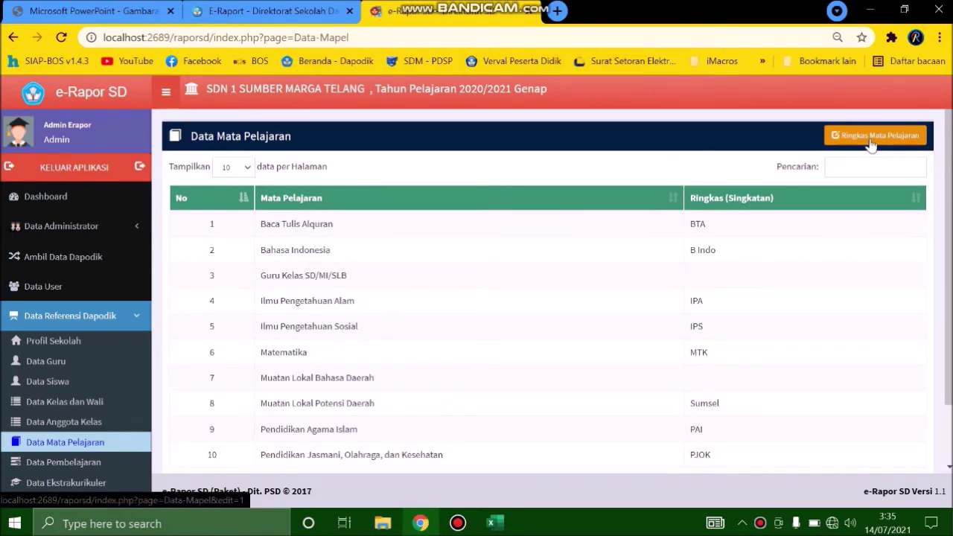
View the Data Pembelajaran list sorted by ascending Kelas, and check the Data Ekstrakurikuler list.
scroll(35, 333, down, 3)
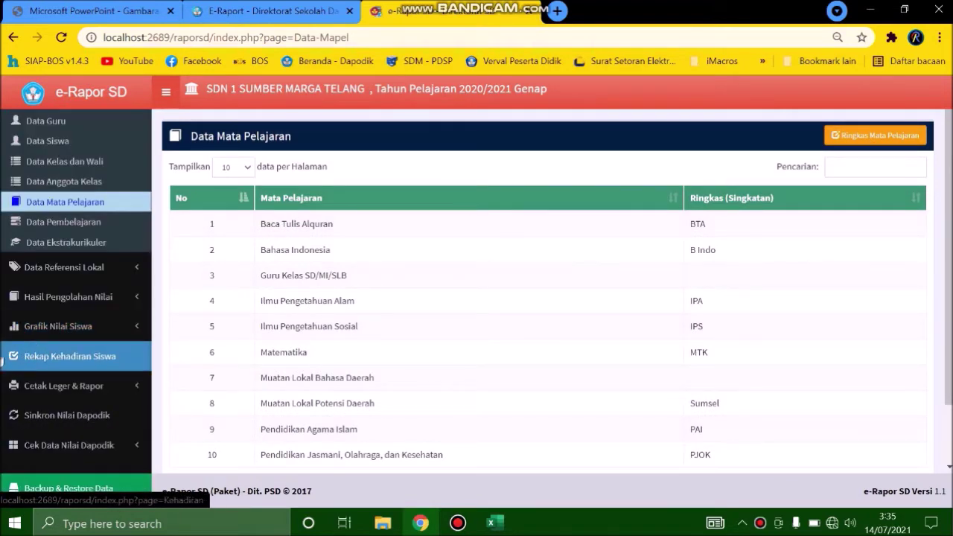
click(79, 227)
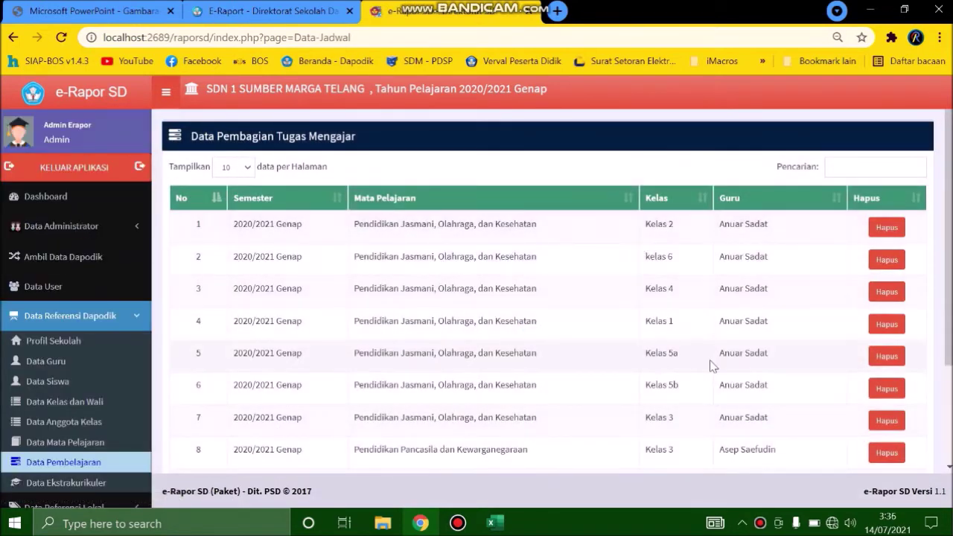
scroll(330, 271, down, 2)
scroll(472, 260, up, 2)
click(666, 205)
scroll(323, 293, down, 2)
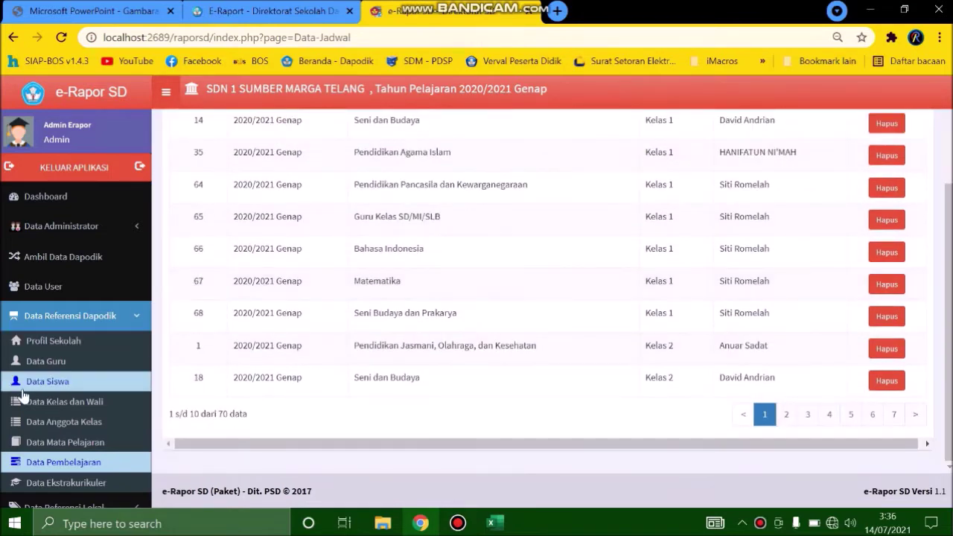
scroll(113, 346, down, 2)
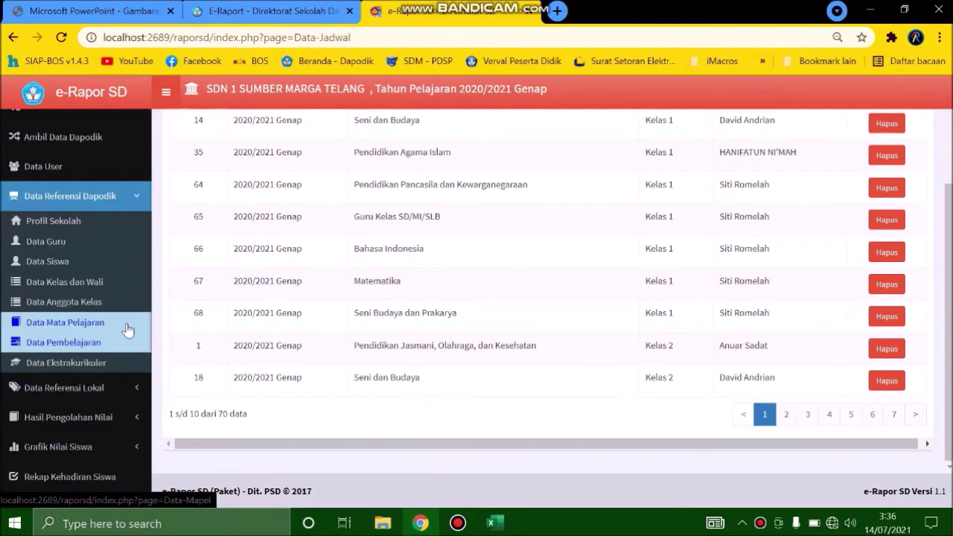
click(80, 367)
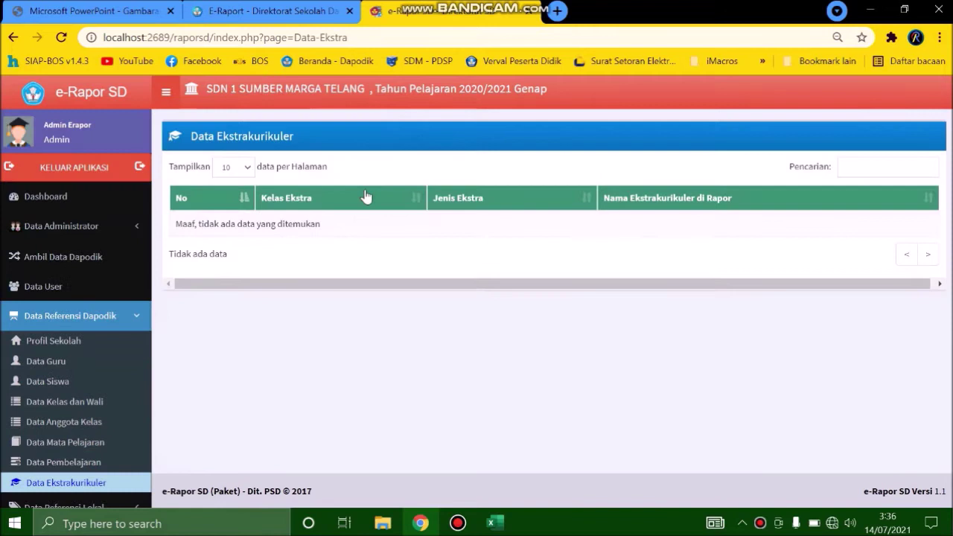
Open the Mapping Mapel K2013 page from the local reference data (Data Referensi Lokal).
scroll(100, 356, down, 2)
scroll(100, 356, down, 2)
click(104, 268)
scroll(112, 253, down, 2)
scroll(115, 156, up, 2)
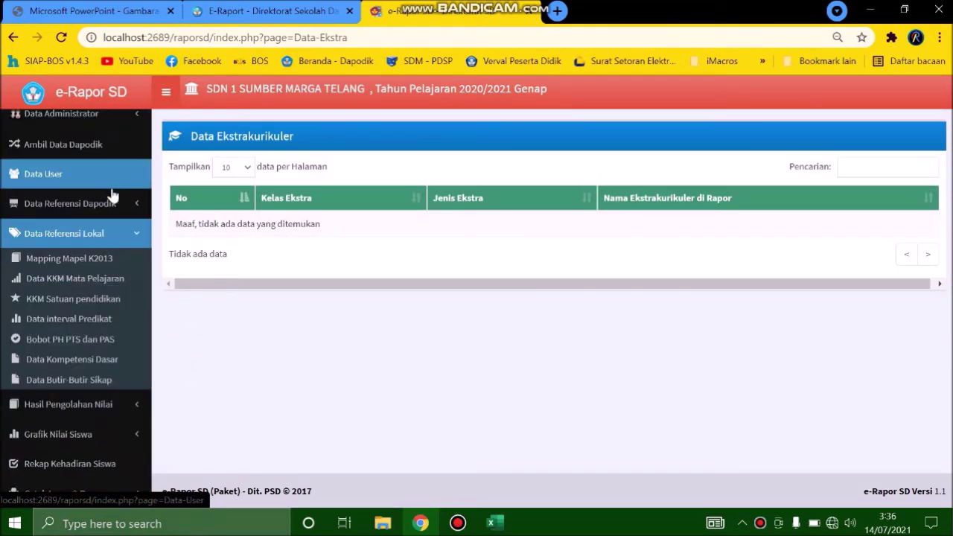
click(99, 266)
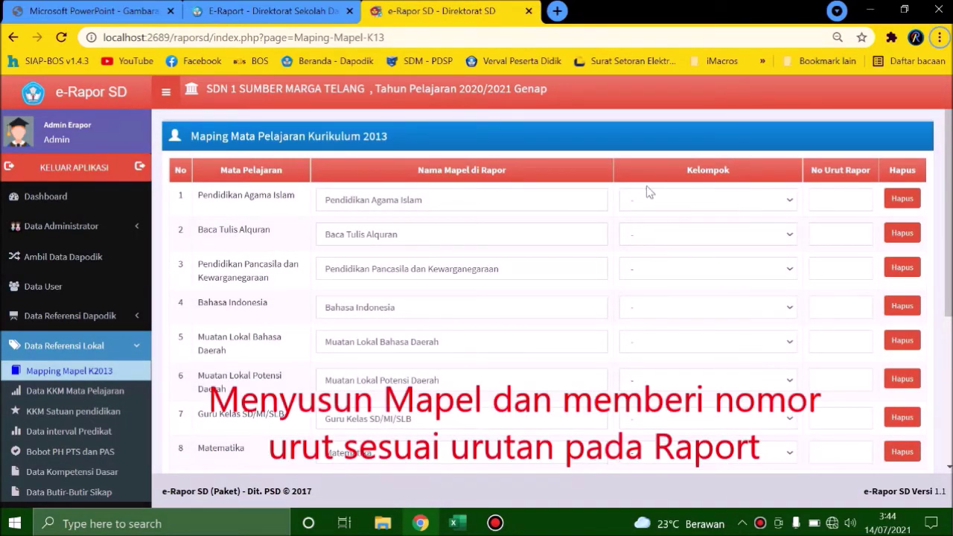
Map Pendidikan Agama Islam as Mapel Wajib with report order number 1 and Baca Tulis Alquran as Muatan Lokal with number 9.
click(758, 200)
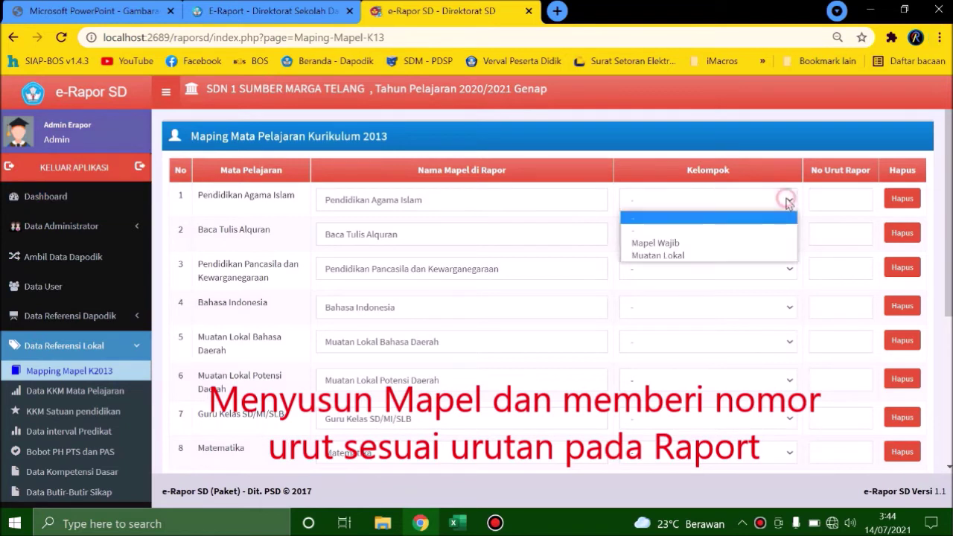
click(750, 242)
click(836, 207)
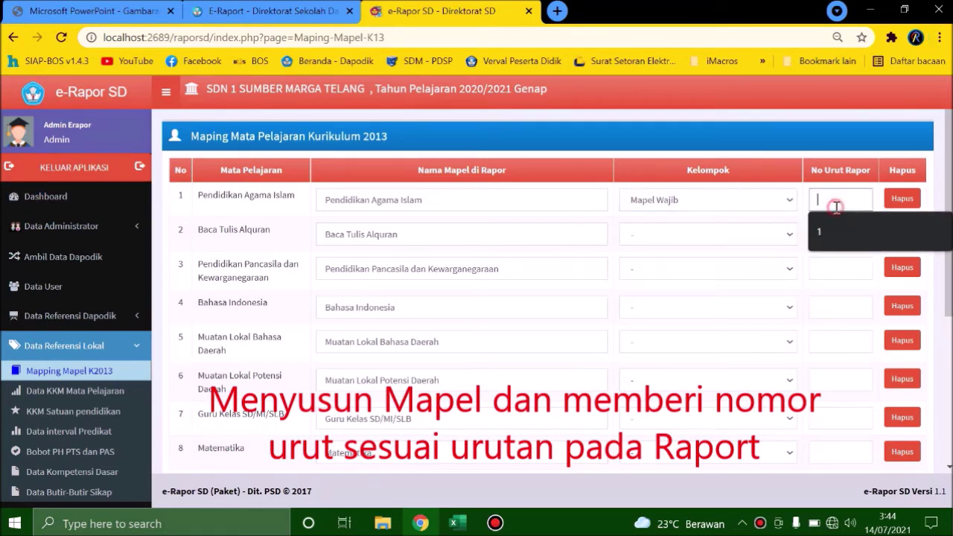
click(834, 219)
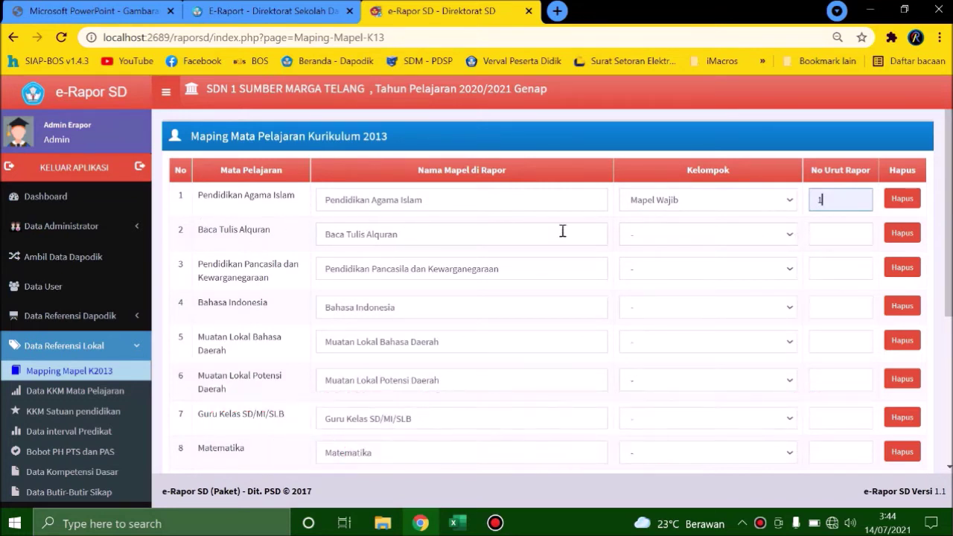
click(791, 237)
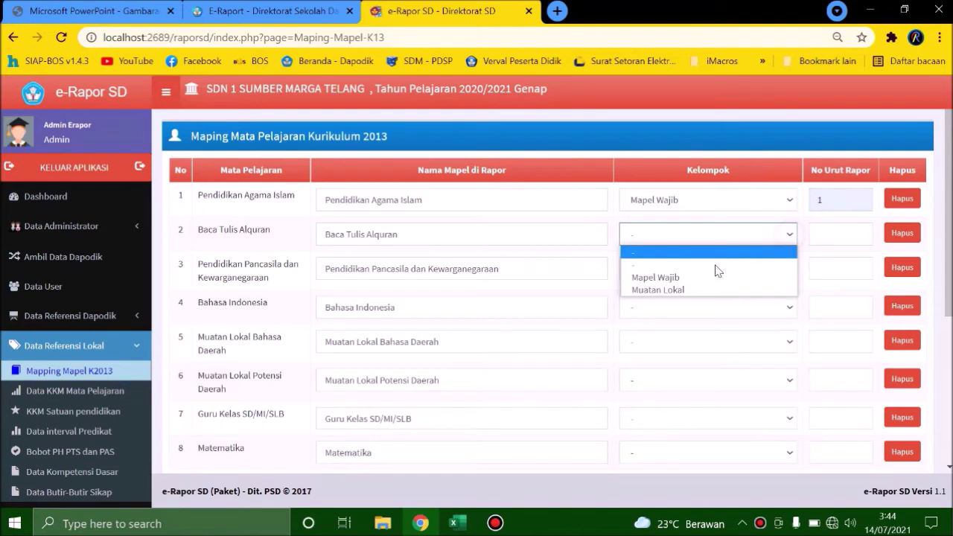
click(680, 290)
click(835, 231)
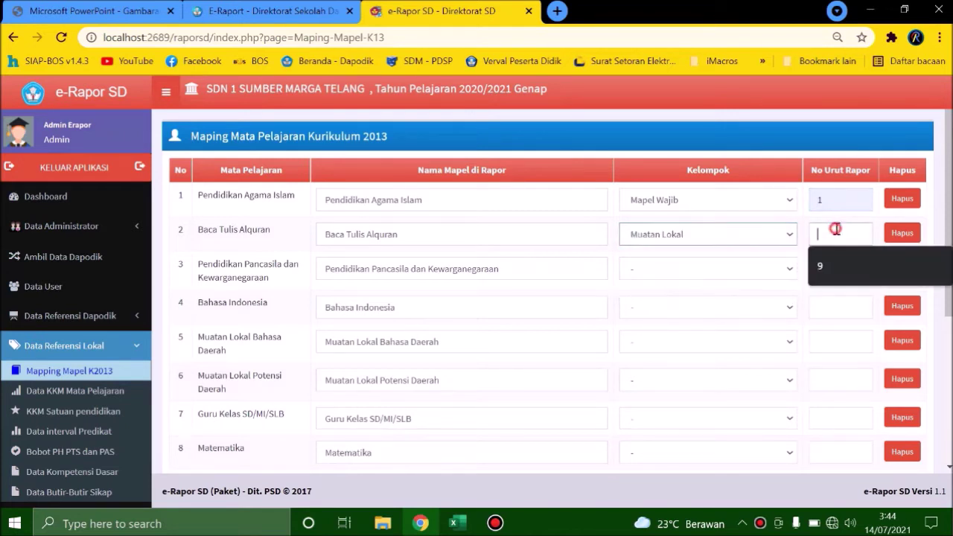
click(834, 266)
Assign Mapel Wajib to Pendidikan Pancasila dan Kewarganegaraan with order number 2 and to Bahasa Indonesia with number 3.
click(791, 270)
click(730, 315)
click(842, 259)
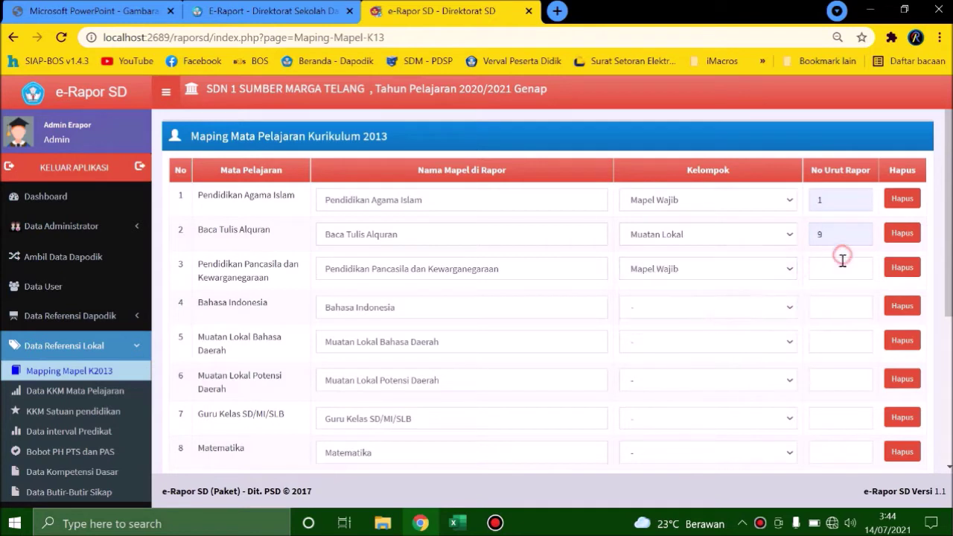
click(823, 301)
click(749, 307)
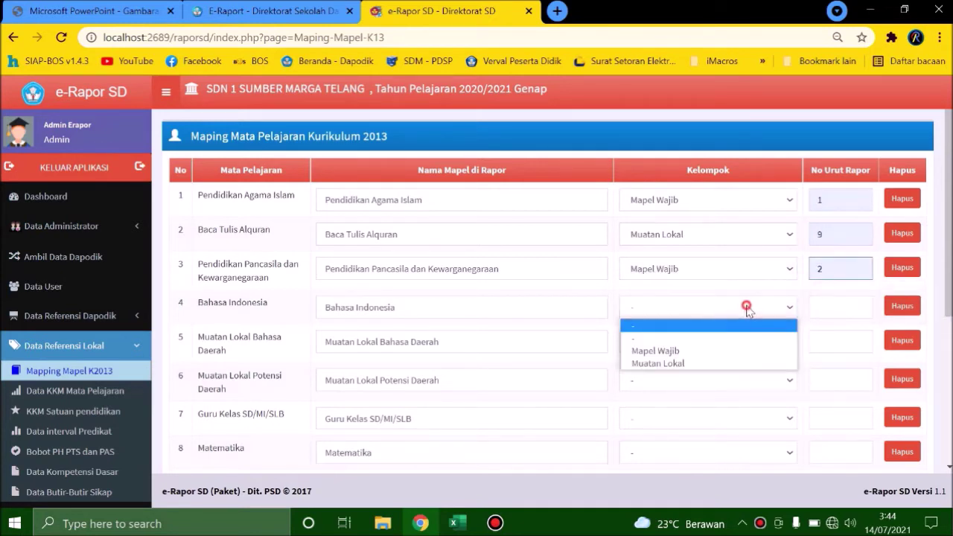
click(743, 351)
click(834, 305)
click(828, 340)
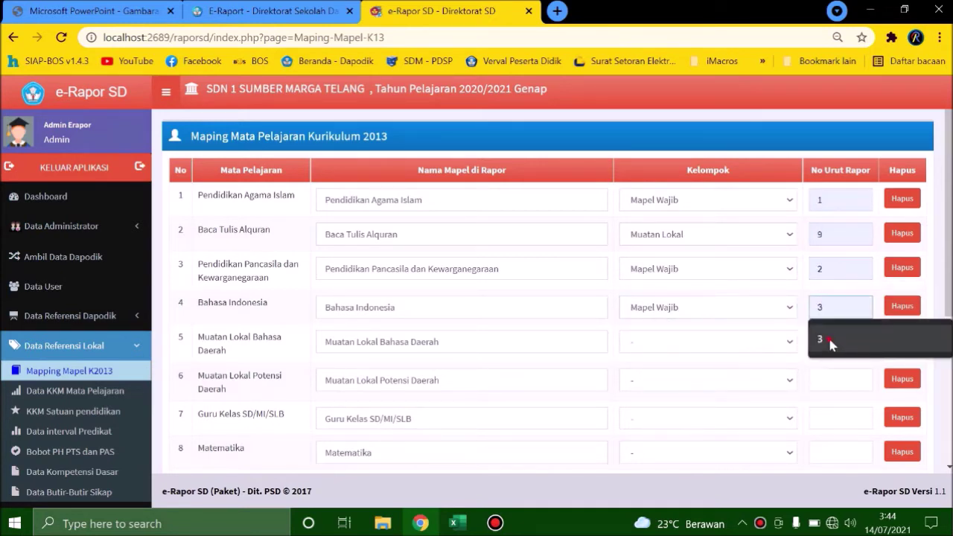
click(779, 344)
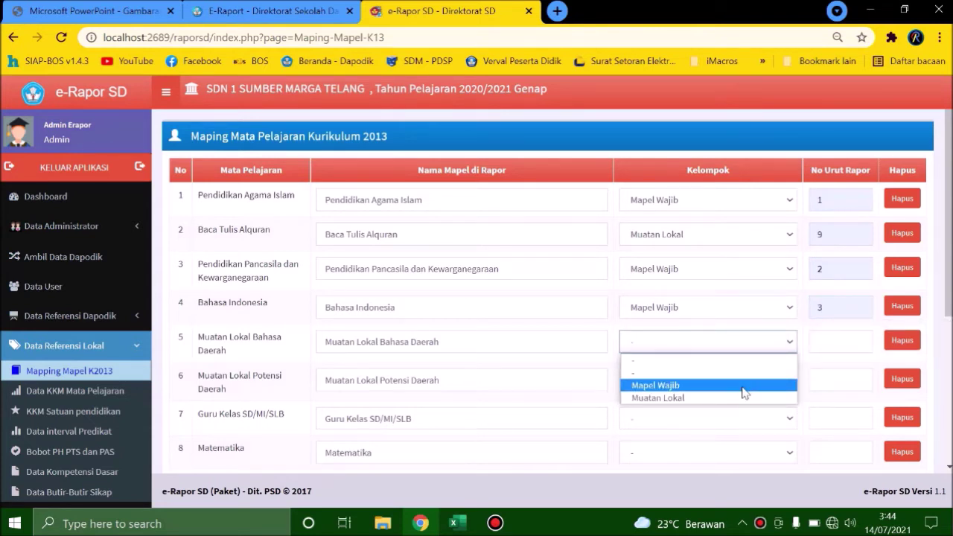
click(742, 398)
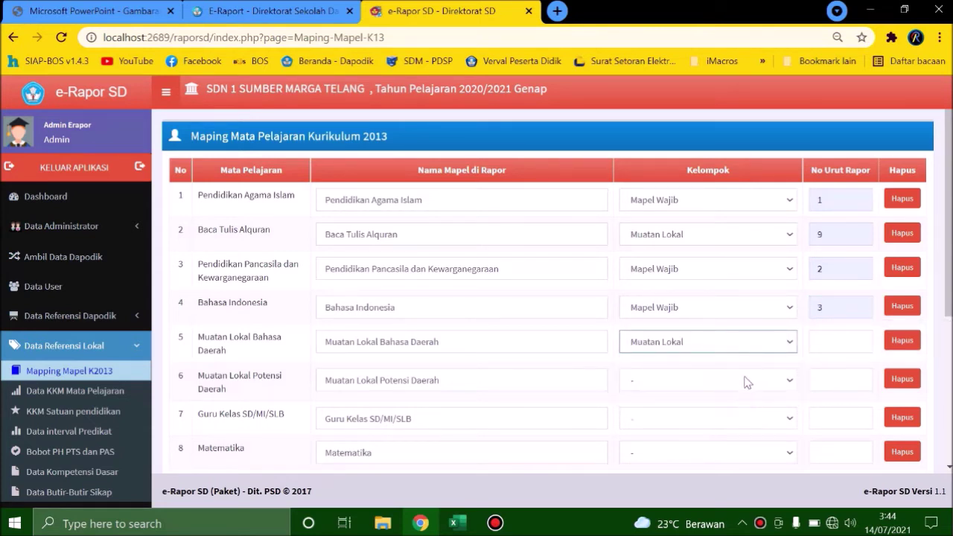
click(776, 342)
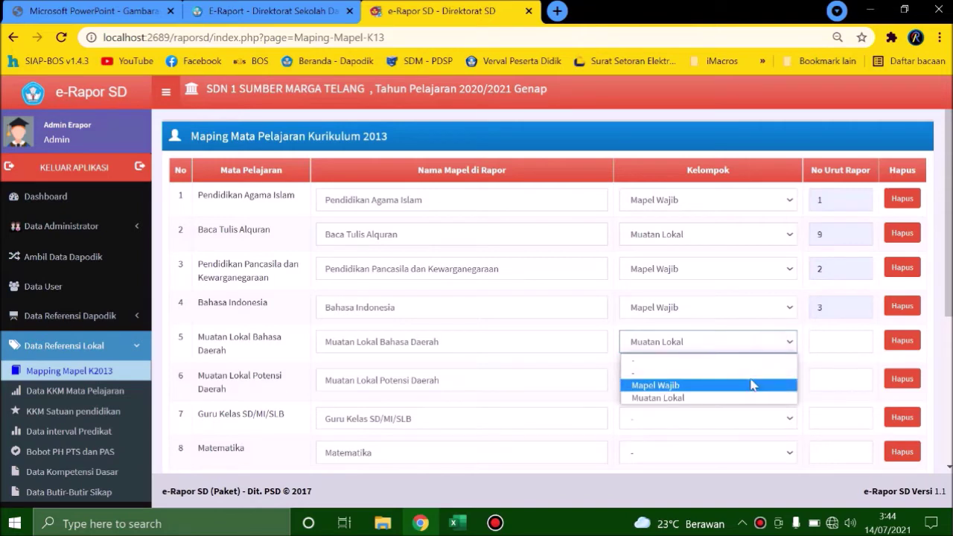
click(749, 373)
Set Muatan Lokal Potensi Daerah to the Muatan Lokal group with report order number 10.
click(750, 376)
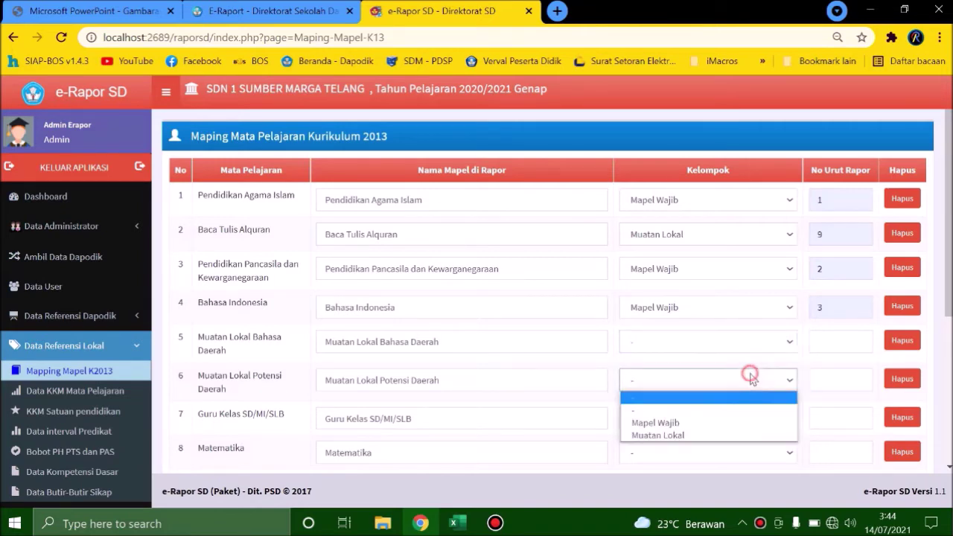
click(742, 435)
click(838, 381)
text(10)
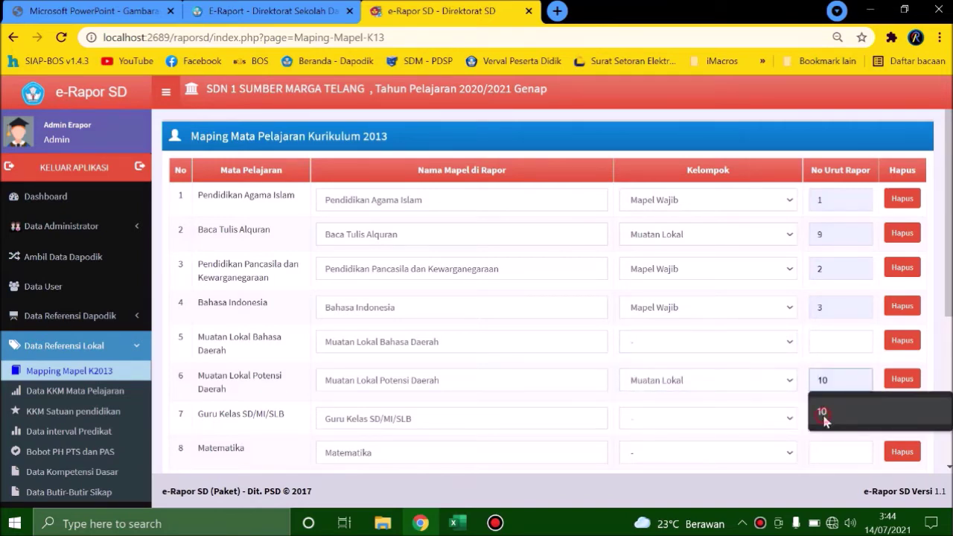
Leave Guru Kelas SD/MI/SLB without a group, and set Matematika to Mapel Wajib with report order number 4.
scroll(776, 327, down, 1)
scroll(774, 327, down, 2)
click(703, 269)
click(704, 270)
click(700, 311)
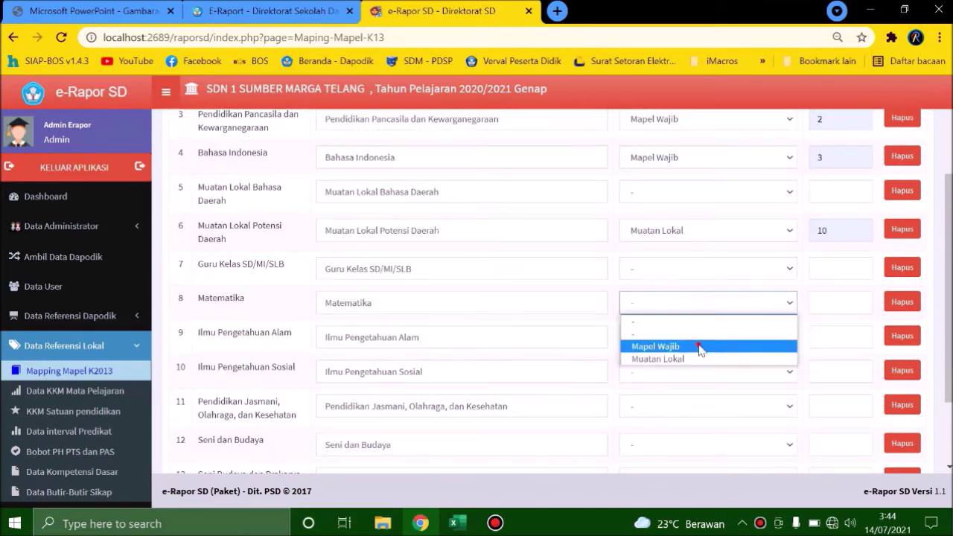
click(700, 343)
click(822, 306)
click(821, 334)
Assign Mapel Wajib to Ilmu Pengetahuan Alam with order number 5 and to Ilmu Pengetahuan Sosial with number 6.
click(764, 338)
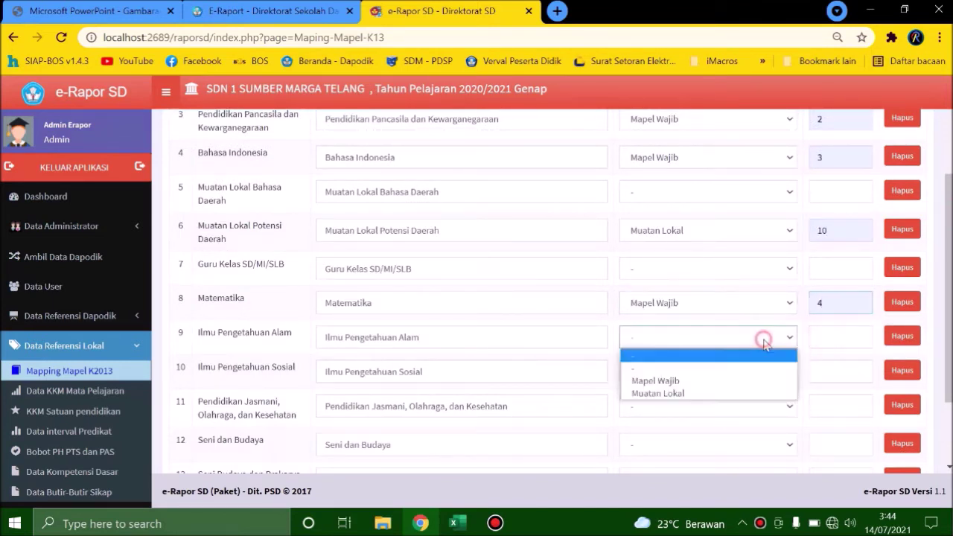
click(760, 386)
click(840, 342)
click(834, 356)
click(791, 372)
click(772, 416)
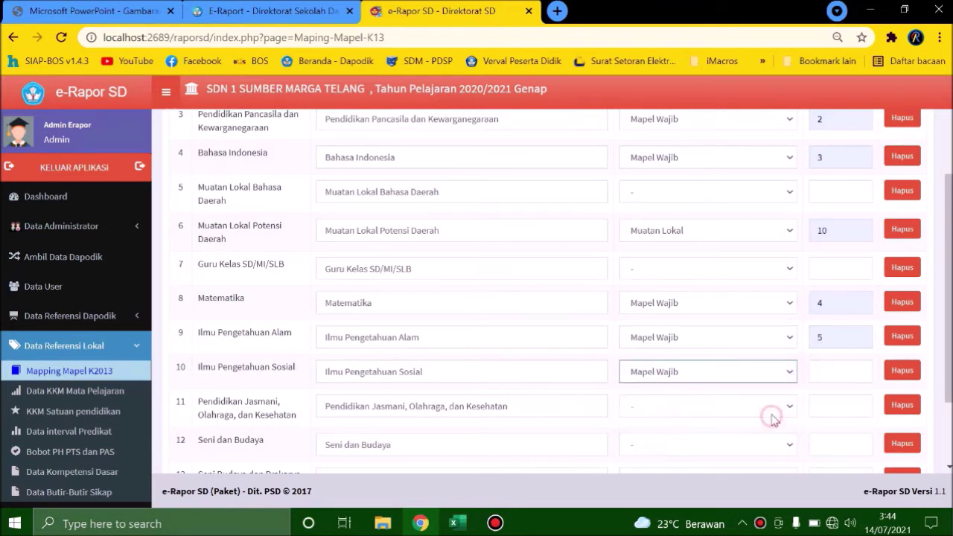
click(840, 373)
click(833, 402)
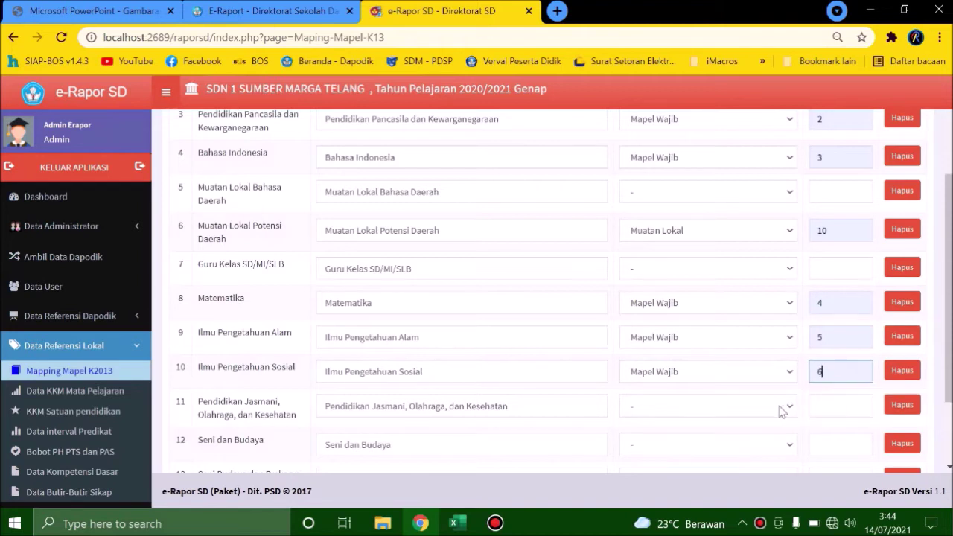
Set Pendidikan Jasmani, Olahraga, dan Kesehatan to the Mapel Wajib group with report order number 7.
click(764, 406)
click(735, 450)
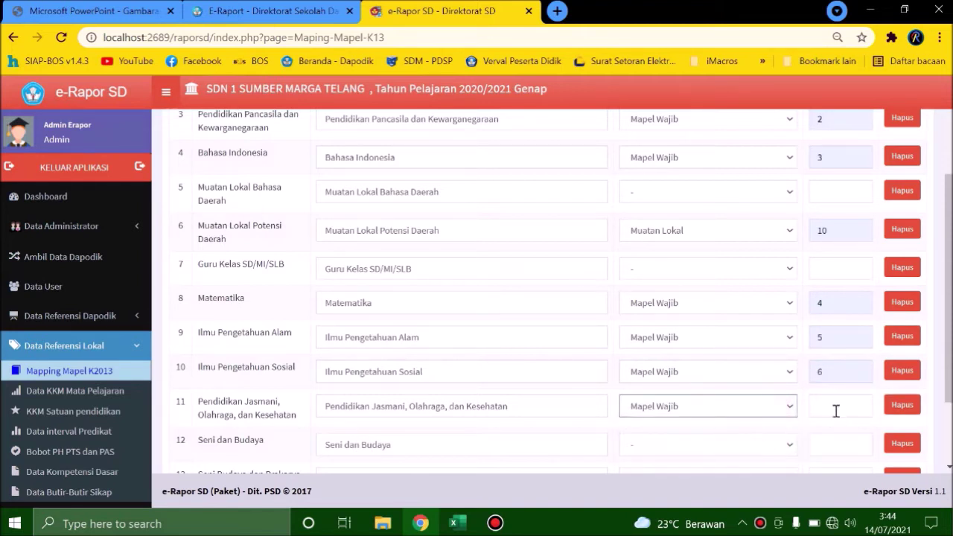
click(832, 407)
click(820, 437)
scroll(817, 365, down, 1)
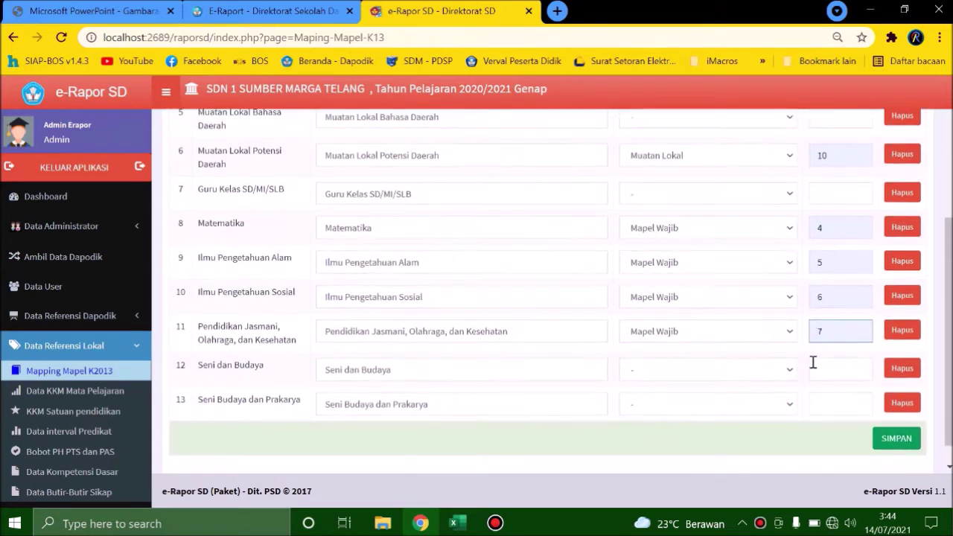
click(779, 376)
click(755, 411)
click(840, 373)
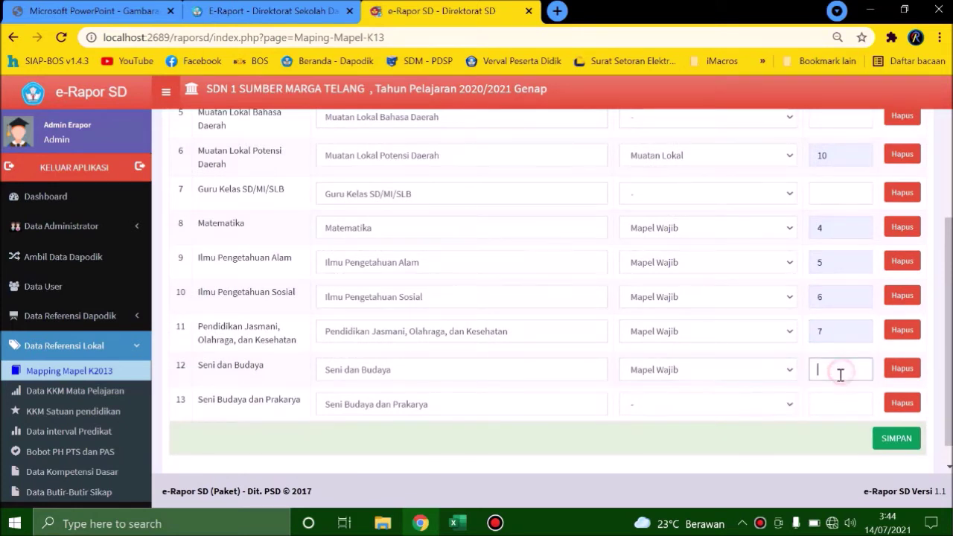
click(775, 378)
click(767, 402)
Set Seni Budaya dan Prakarya to Mapel Wajib with report order number 8, and save the K2013 subject mapping.
click(763, 400)
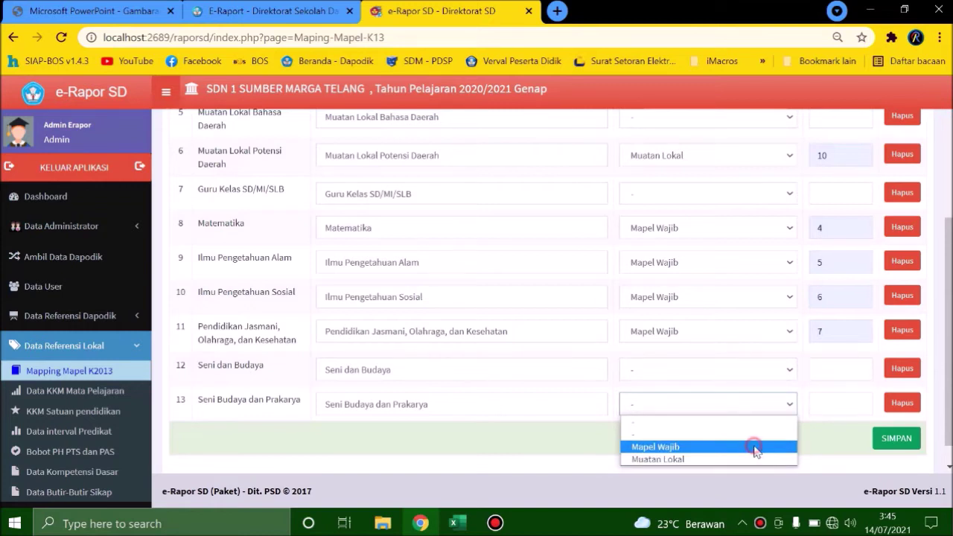
click(753, 447)
click(836, 403)
text(8)
click(836, 435)
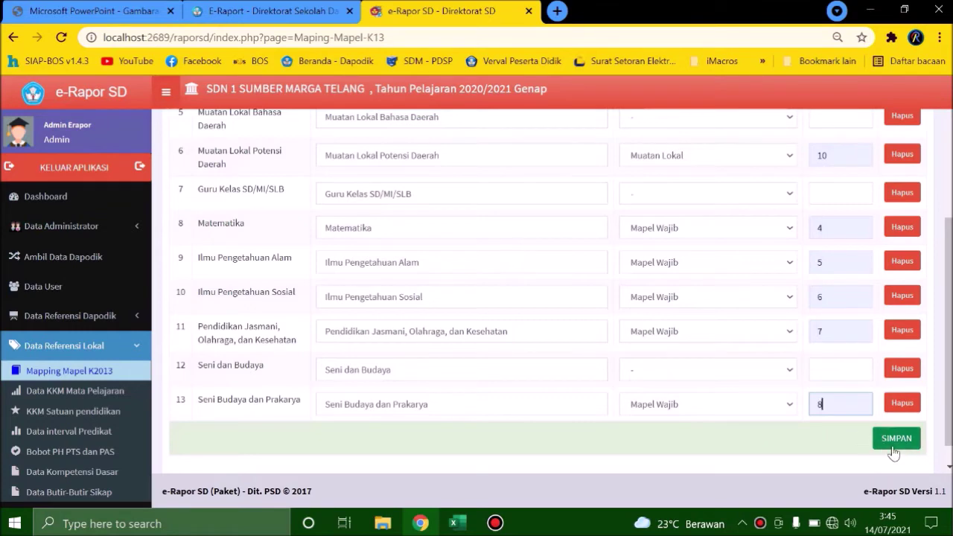
click(894, 440)
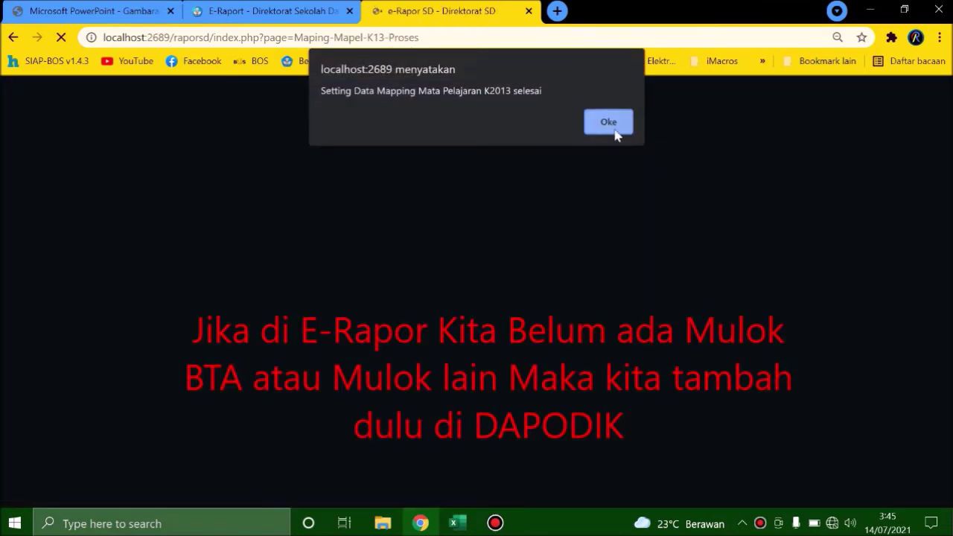
click(615, 130)
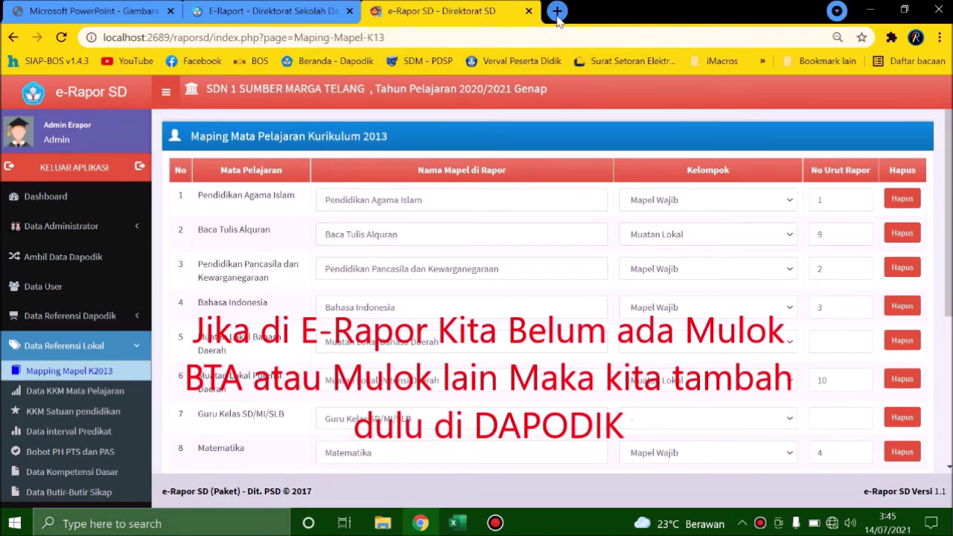
Switch to Aplikasi Dapodik, log in for 2020/2021 Genap with the Operator Sekolah role, and open the Reguler list of Rombongan Belajar.
click(870, 9)
double_click(884, 24)
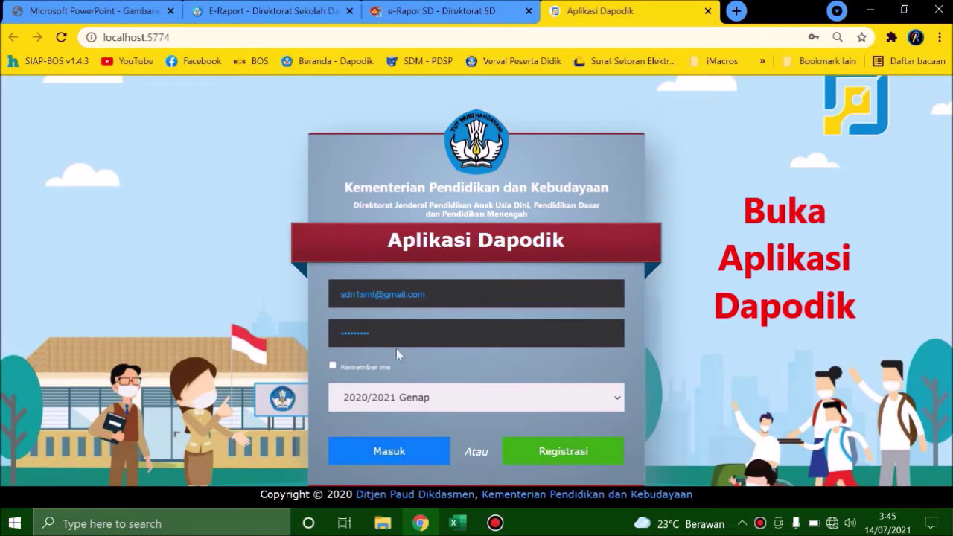
click(400, 454)
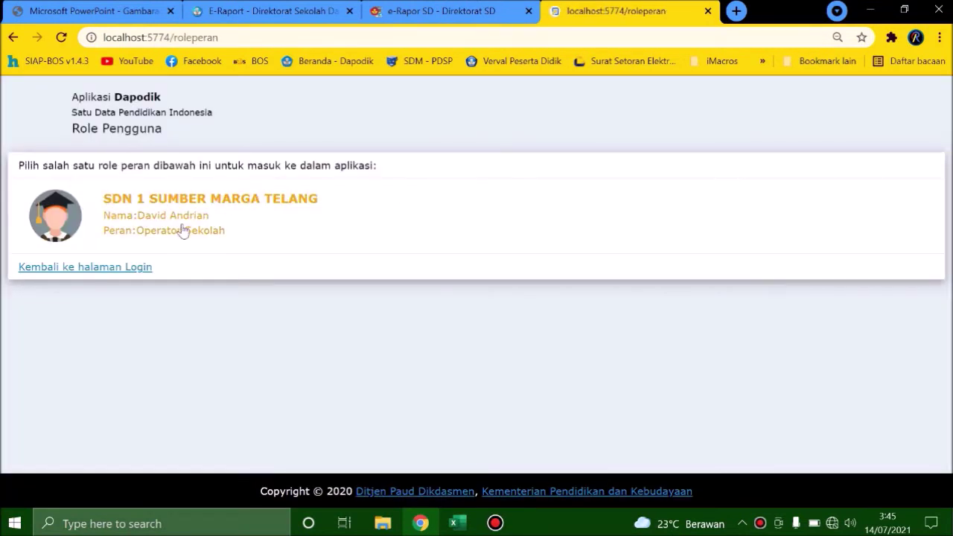
click(179, 231)
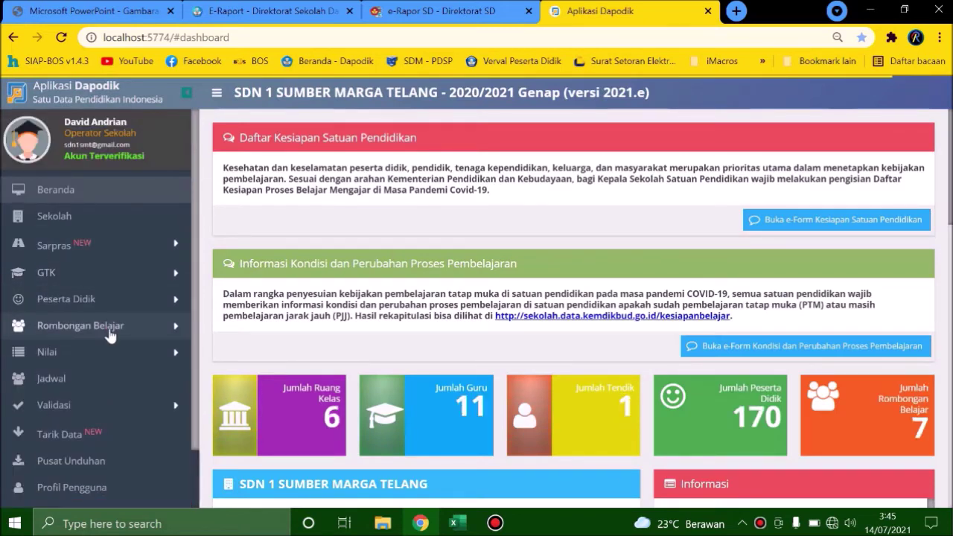
click(109, 335)
click(97, 351)
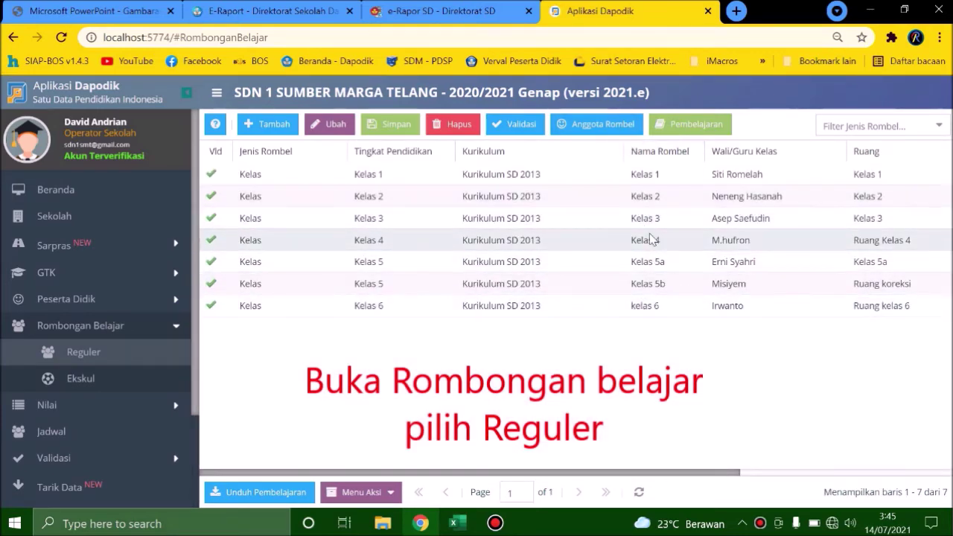
View the Pembelajaran list of kelas 6, and close it again.
click(557, 307)
click(689, 125)
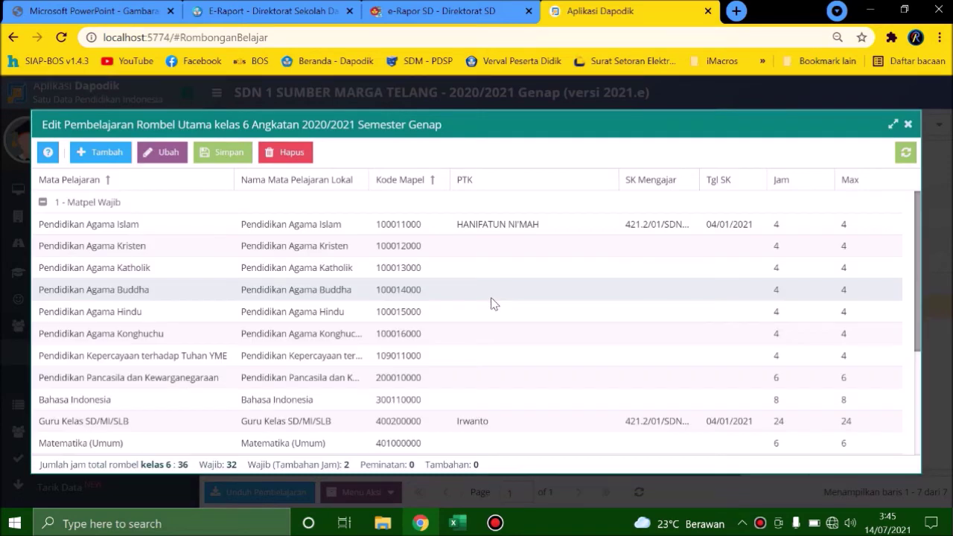
click(908, 124)
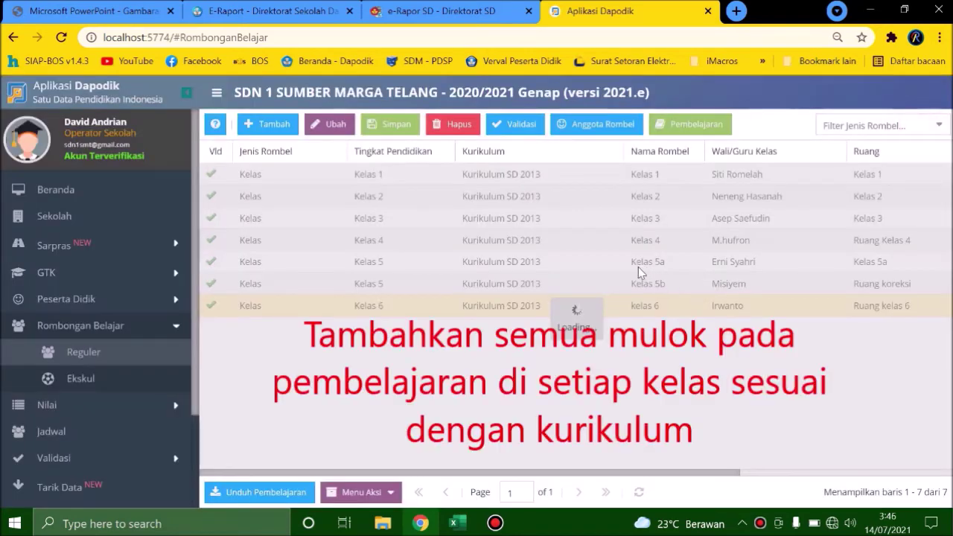
Open the Pembelajaran of Kelas 5b and begin a new 10 - Muatan Sekolah entry for the subject 100011010 - Al-Qur'an.
click(640, 283)
click(689, 126)
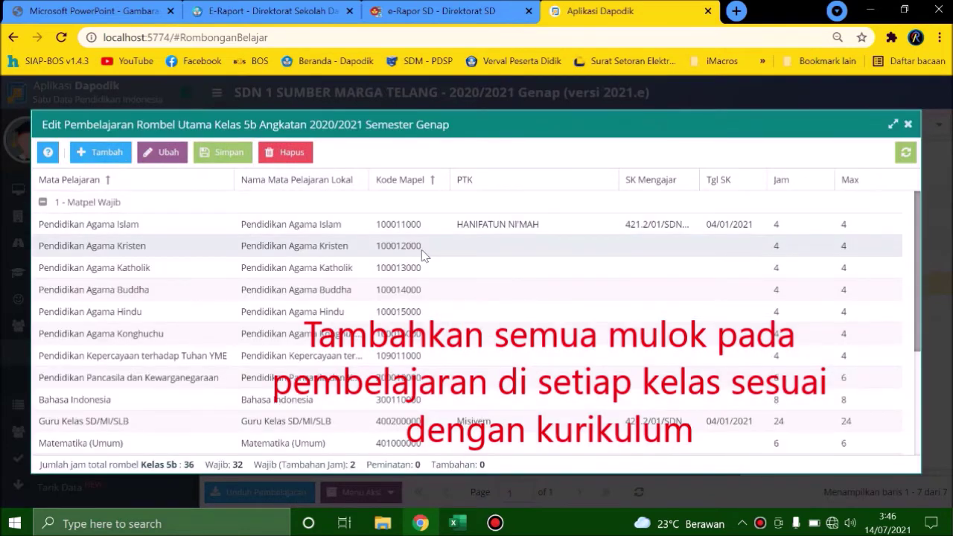
click(102, 153)
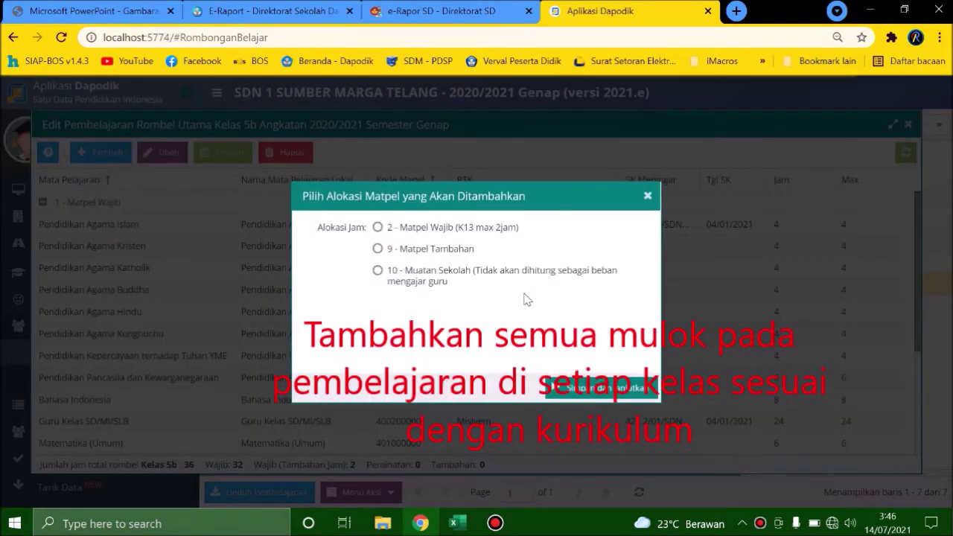
click(377, 270)
click(600, 389)
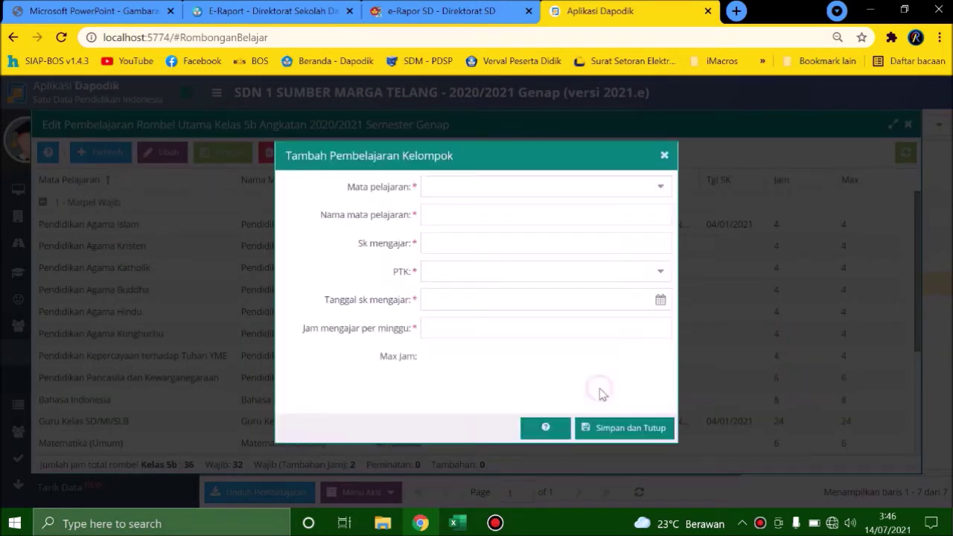
click(660, 187)
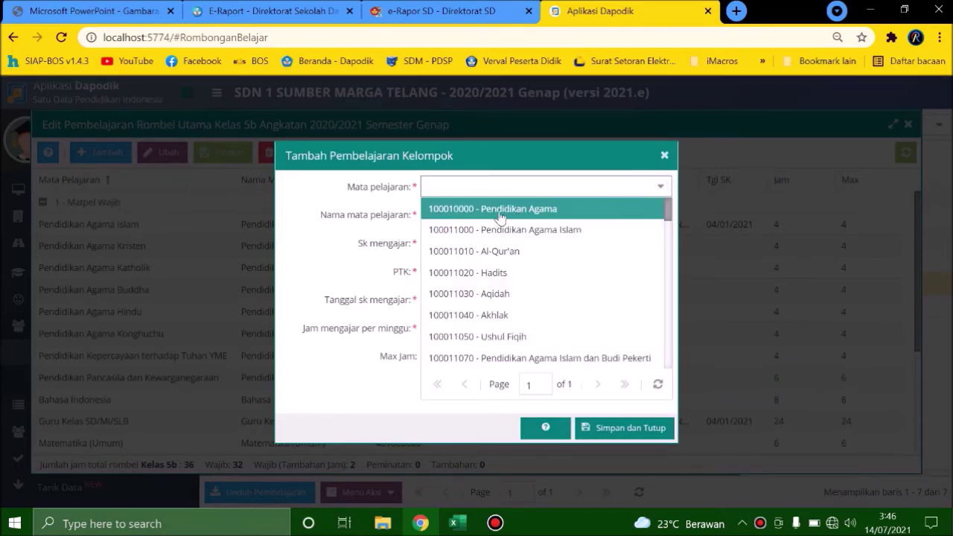
click(504, 251)
Name the new Muatan Sekolah subject Baca Tulis Al-Qur'an.
click(504, 224)
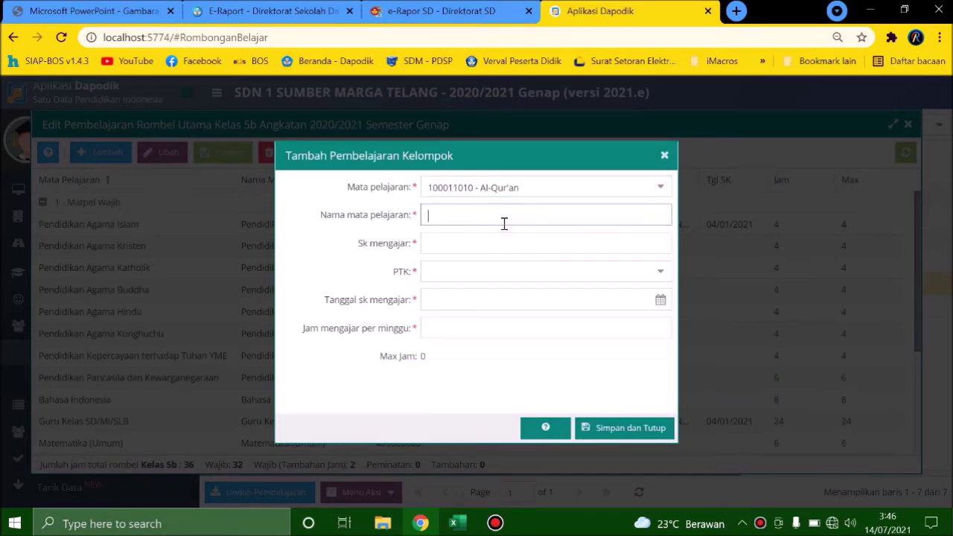
text(b)
key(BackSpace)
key(Caps_Lock)
text(B)
key(Caps_Lock)
text(aca Tulis)
key(Caps_Lock)
text(A)
key(Caps_Lock)
text(lq)
text(-)
key(Caps_Lock)
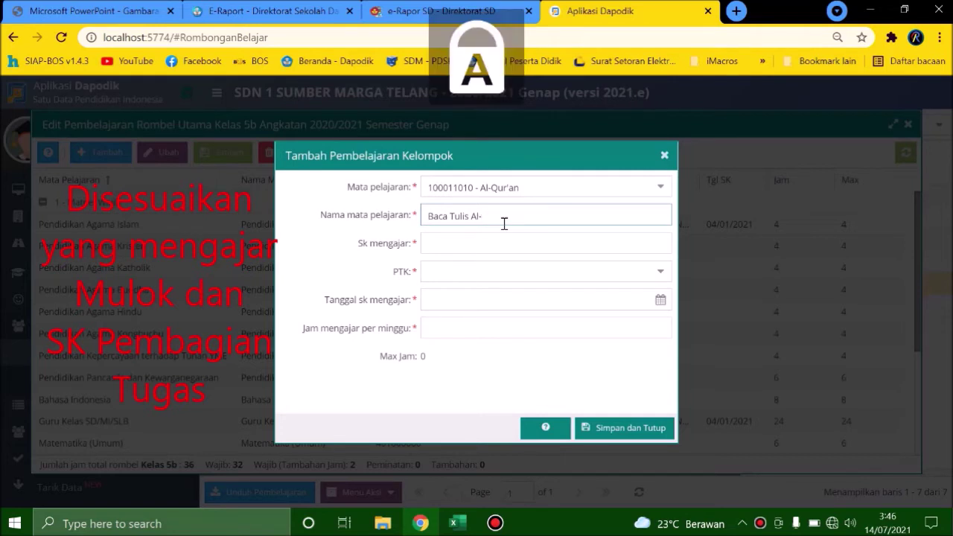
text(Q)
key(Caps_Lock)
text(ura)
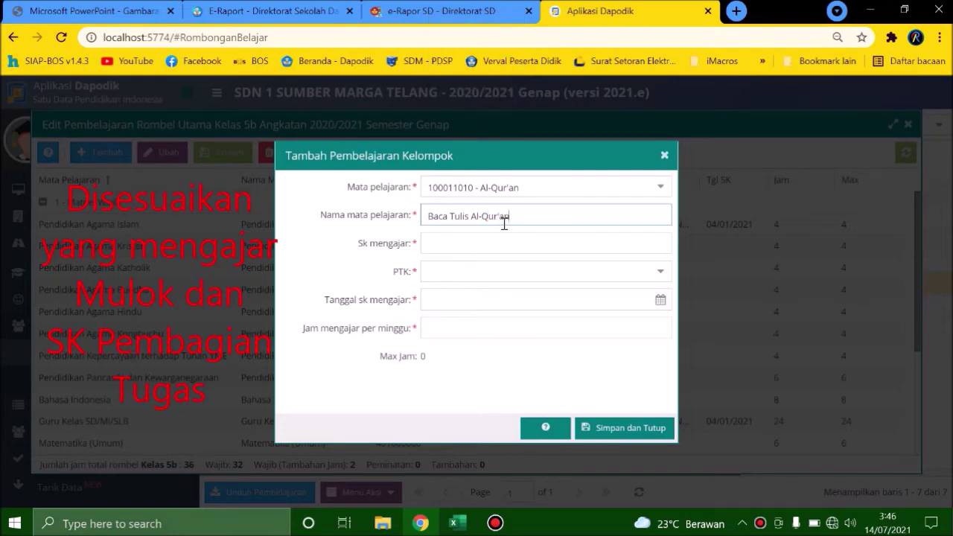
Fill in the teaching decree (Sk mengajar) with 422/001/SDN1SMT/2021.
click(508, 248)
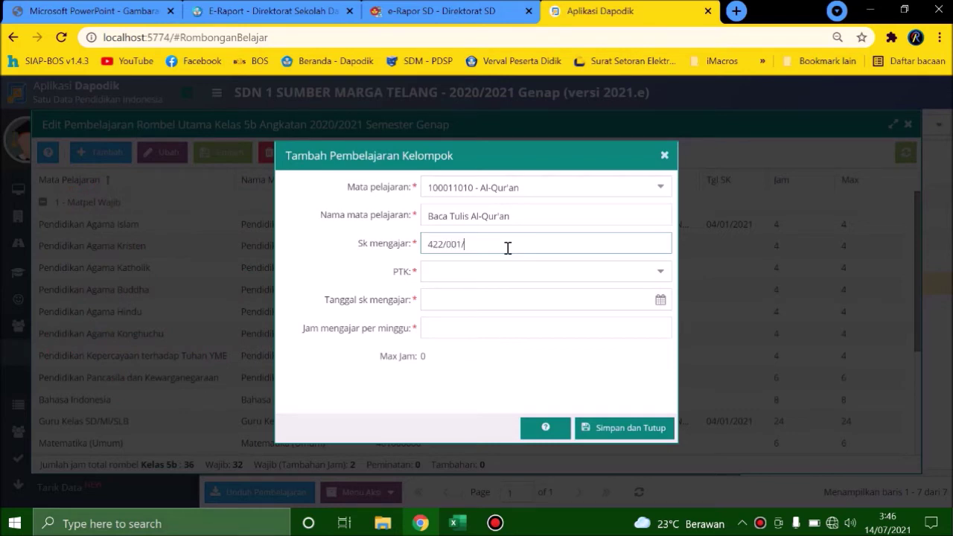
text(422/001/s)
key(BackSpace)
key(Caps_Lock)
text(SDN)
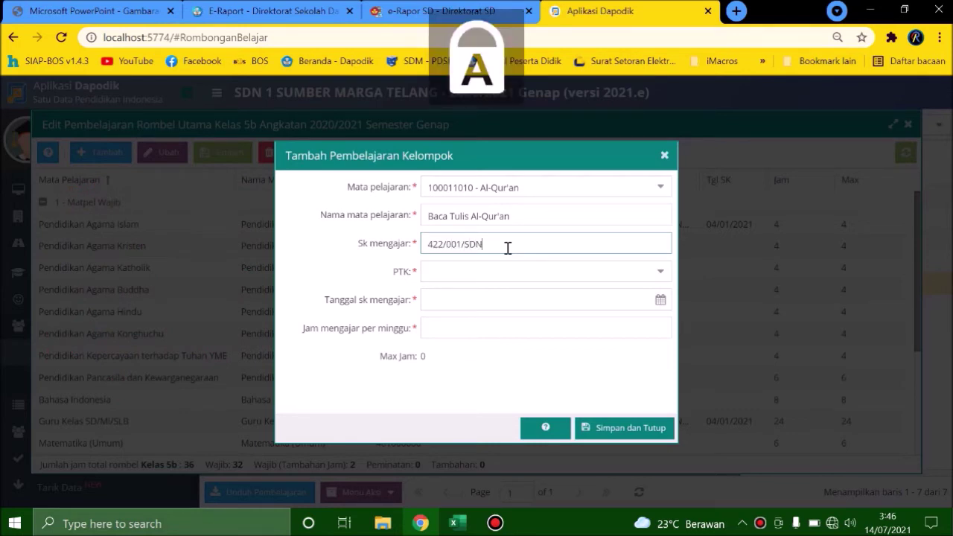
text(1SMT/2021)
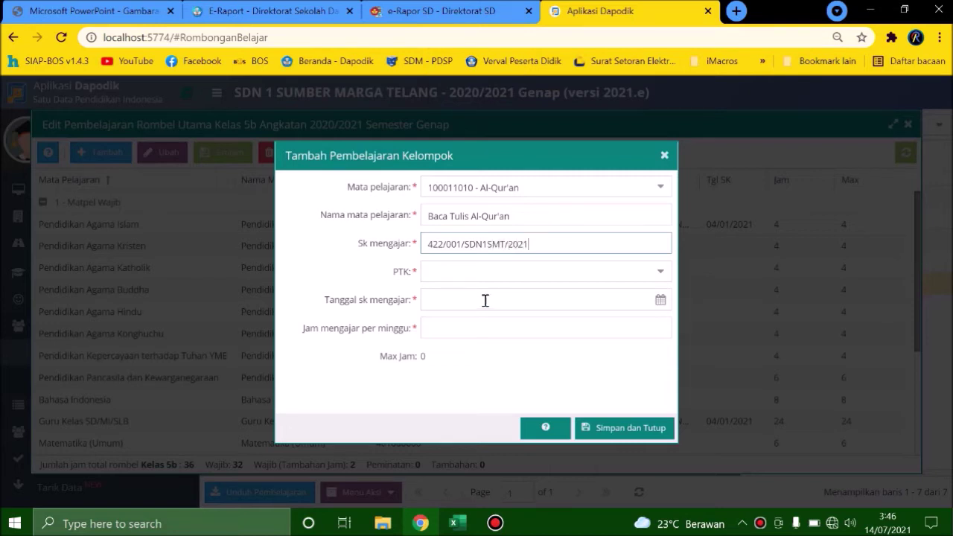
Choose the Pendidikan Agama Islam teacher as PTK, set the decree date to 04/01/2021 and 2 hours per week, and save the entry.
click(658, 271)
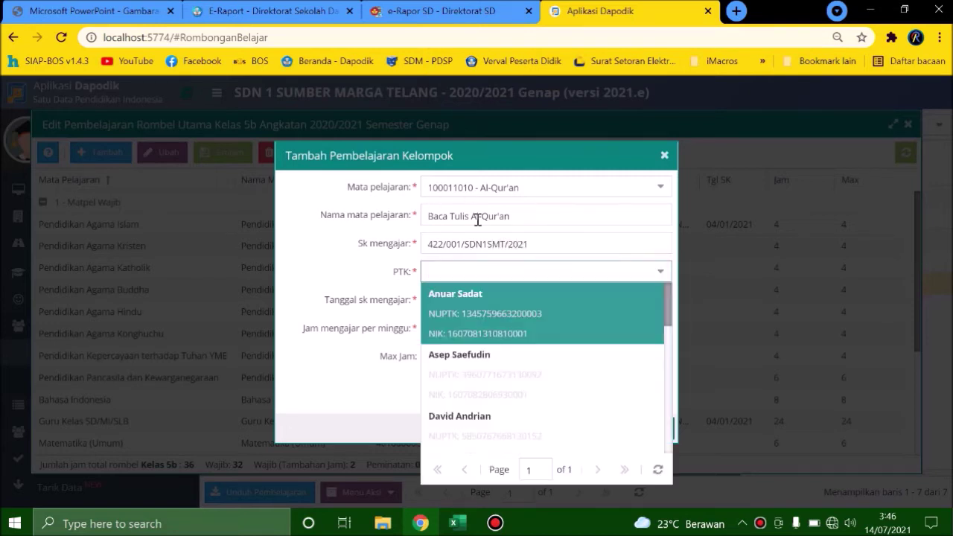
scroll(497, 374, down, 2)
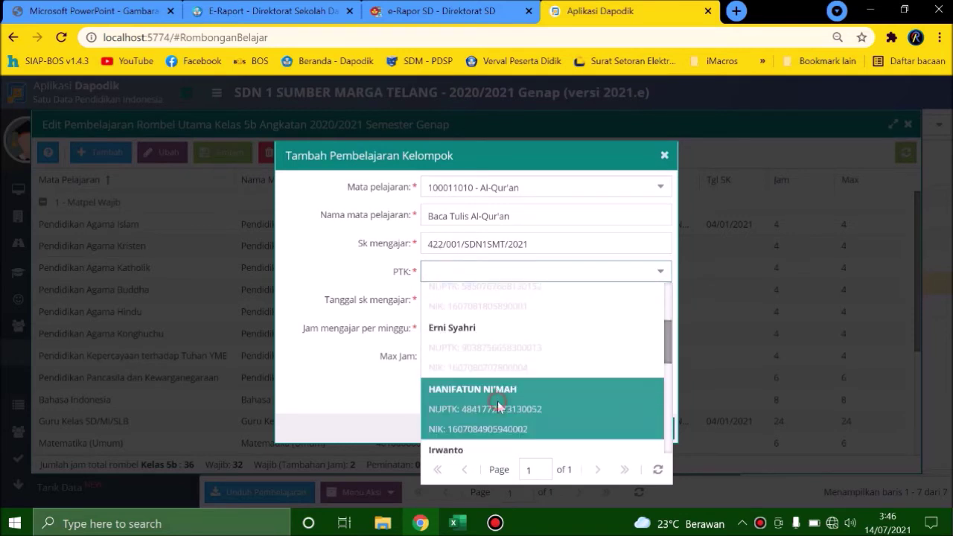
click(497, 391)
click(596, 303)
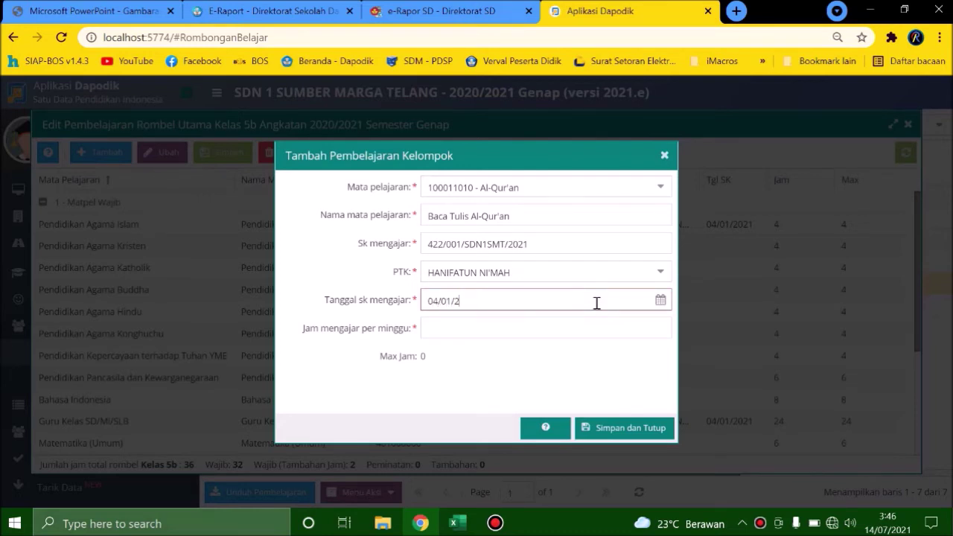
click(588, 324)
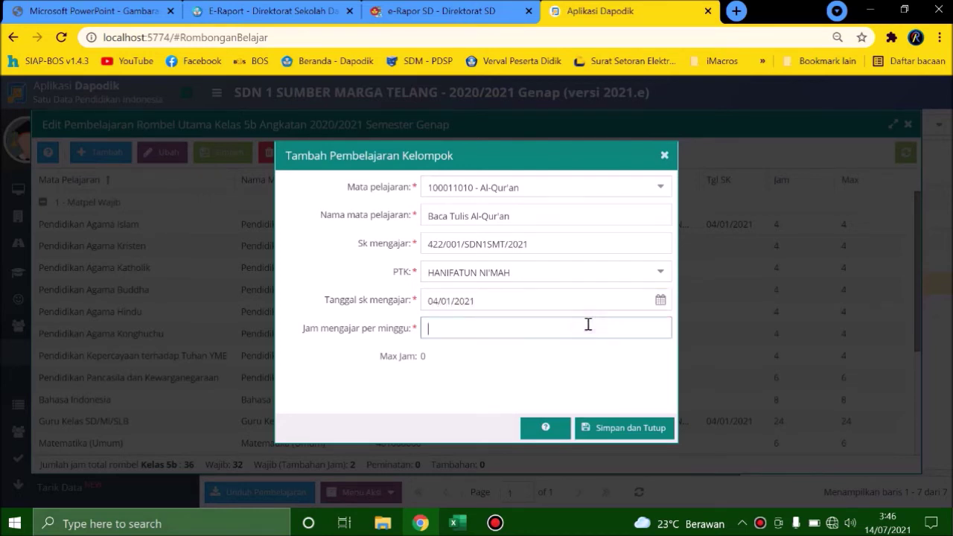
click(608, 437)
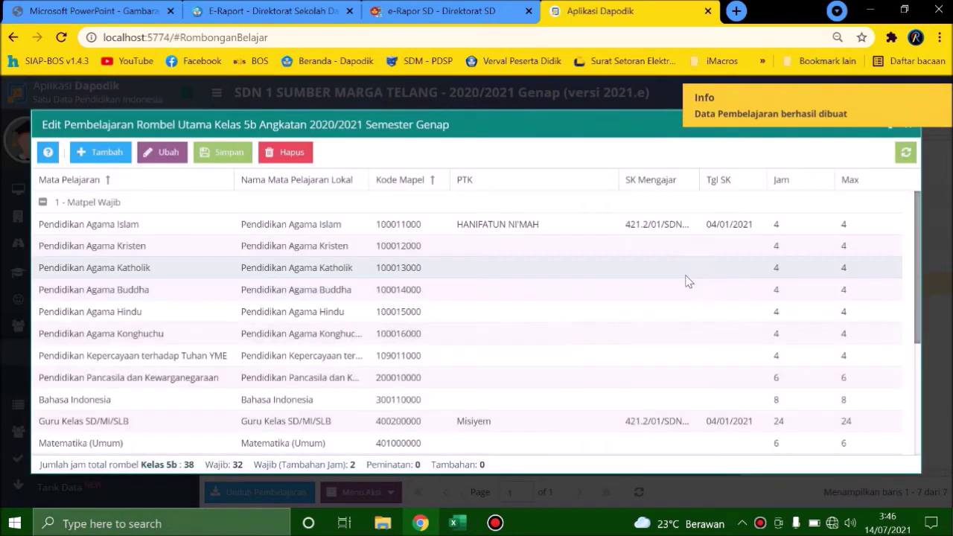
Delete the duplicate Al-Qur'an entry dated 02/01/2021 from Kelas 5b and close its Pembelajaran list.
scroll(700, 268, down, 3)
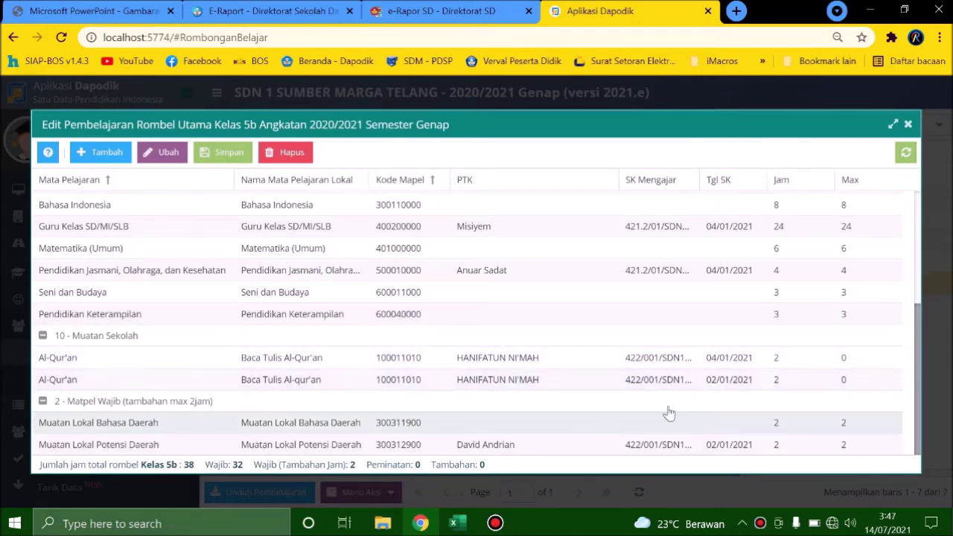
click(631, 386)
click(291, 152)
click(450, 329)
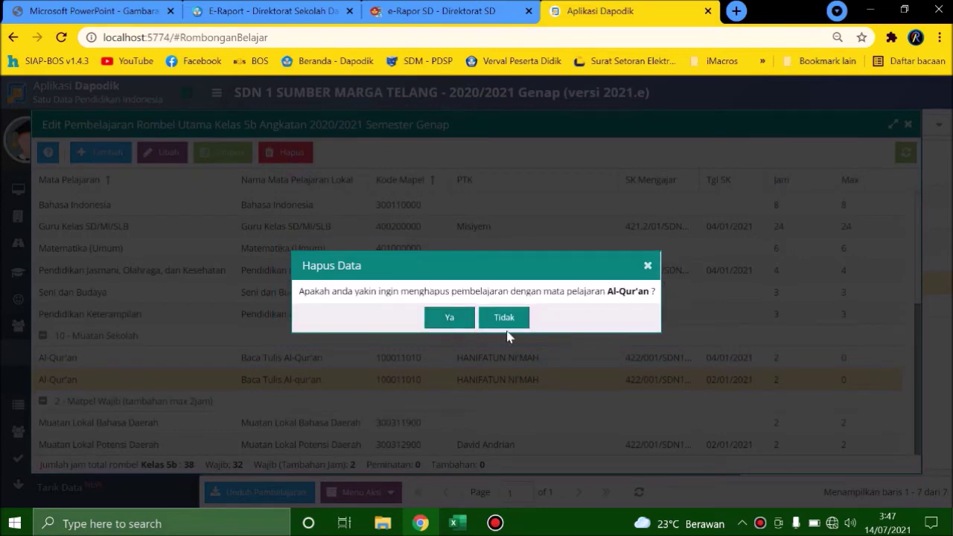
click(451, 320)
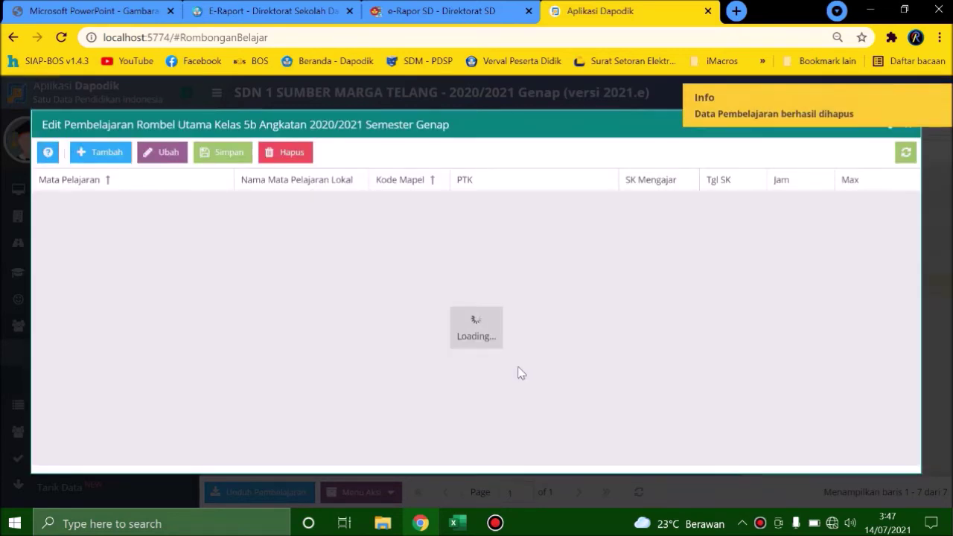
scroll(517, 368, down, 3)
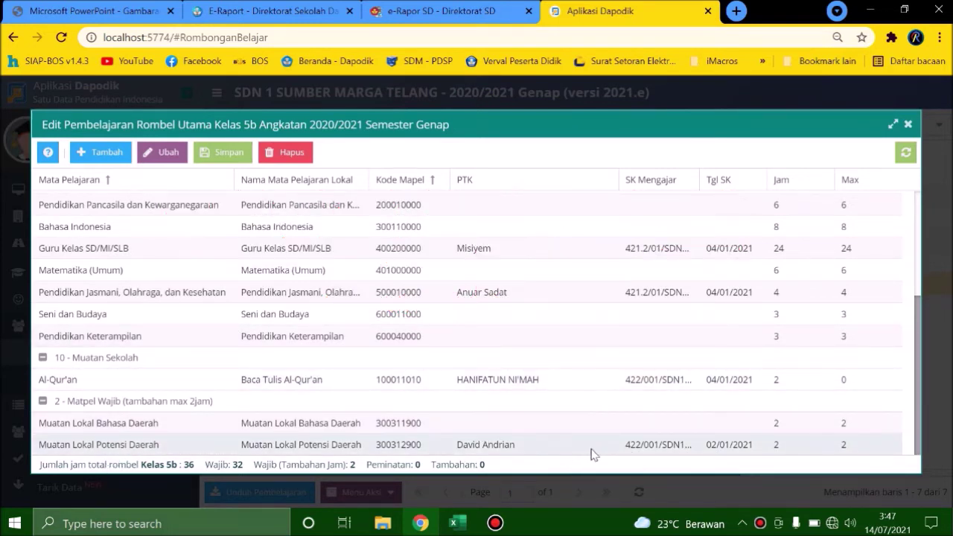
click(555, 445)
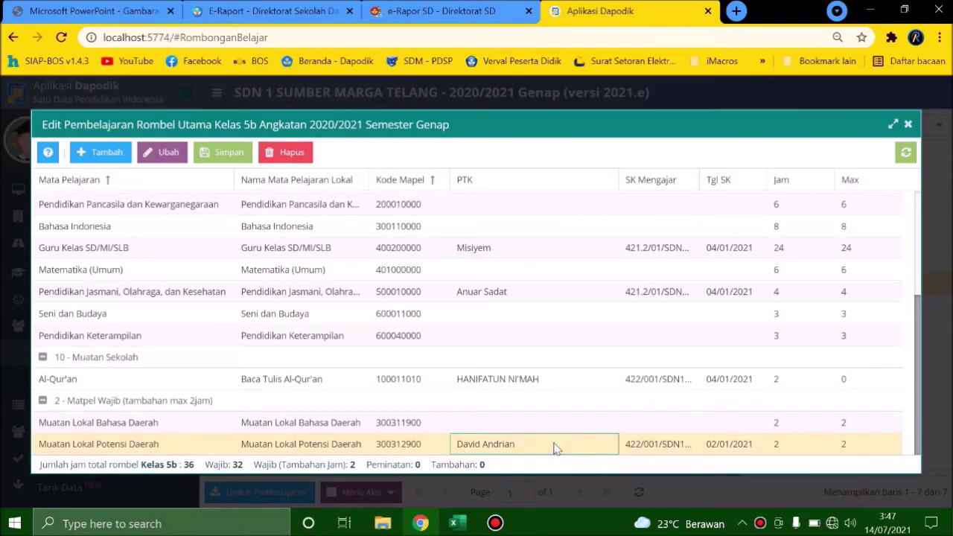
click(909, 125)
Check the Muatan Sekolah and additional Matpel Wajib entries in the Pembelajaran of kelas 6.
click(530, 306)
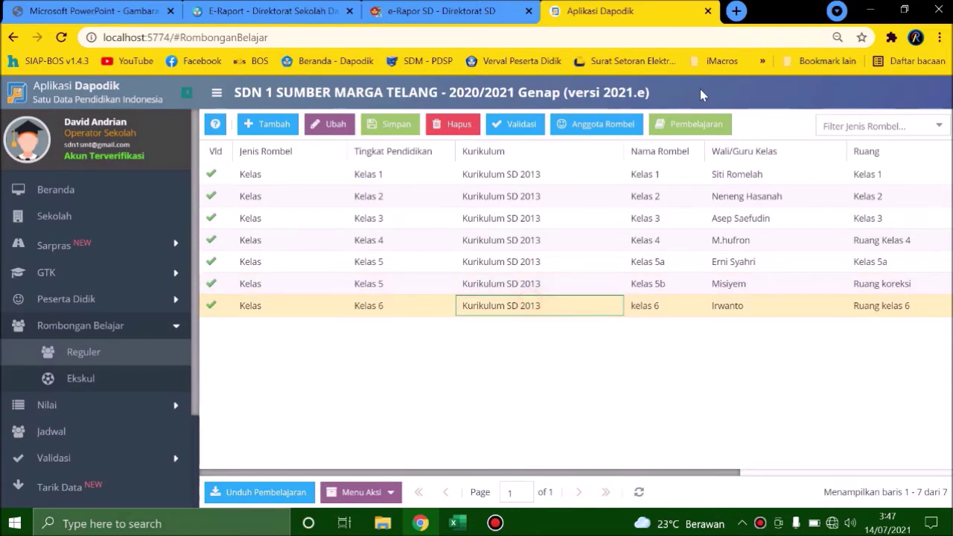
click(691, 124)
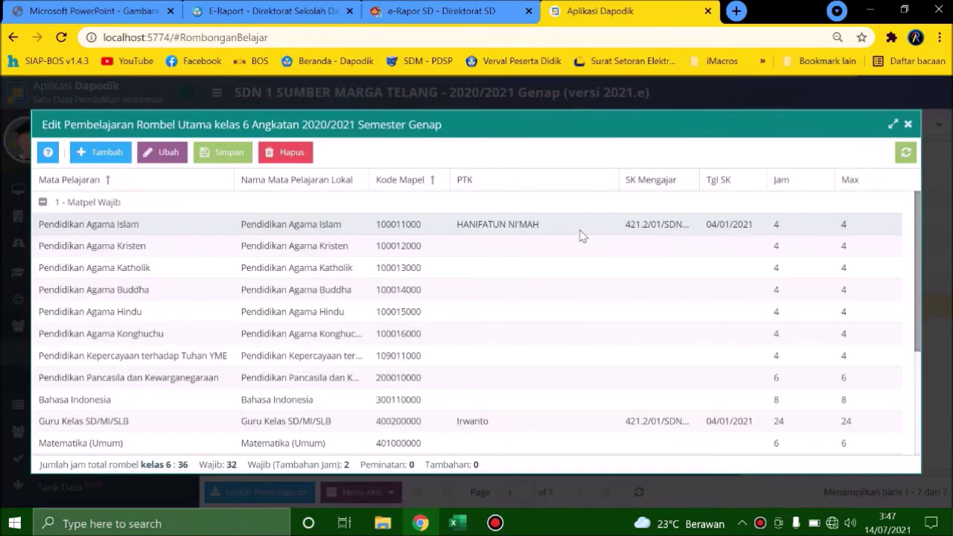
scroll(579, 233, down, 3)
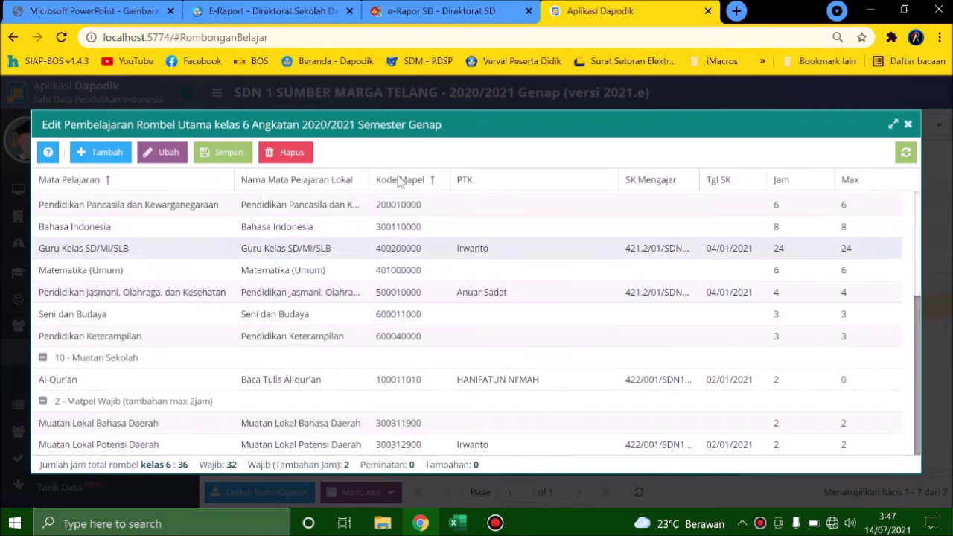
click(909, 125)
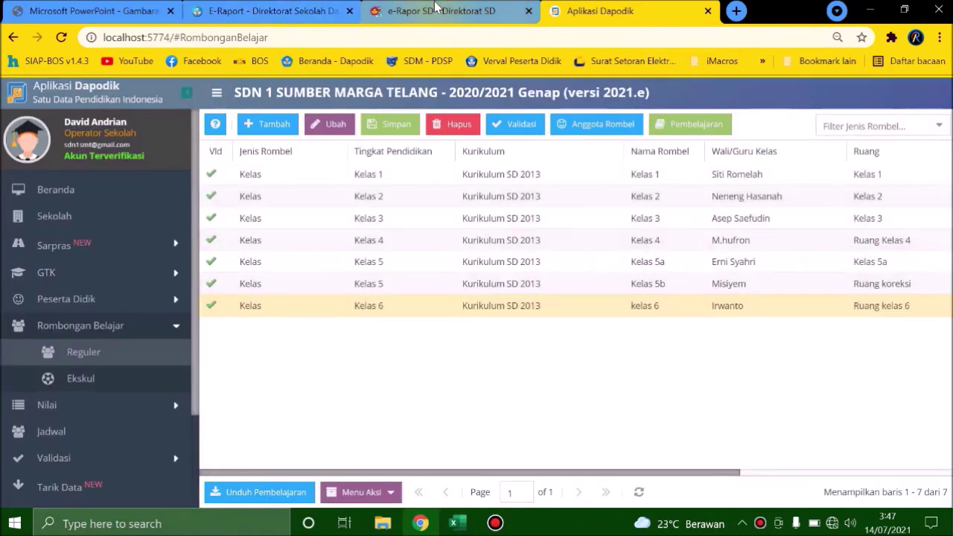
Switch to e-Rapor SD and review the Data Pembelajaran list in the Dapodik reference data.
click(437, 8)
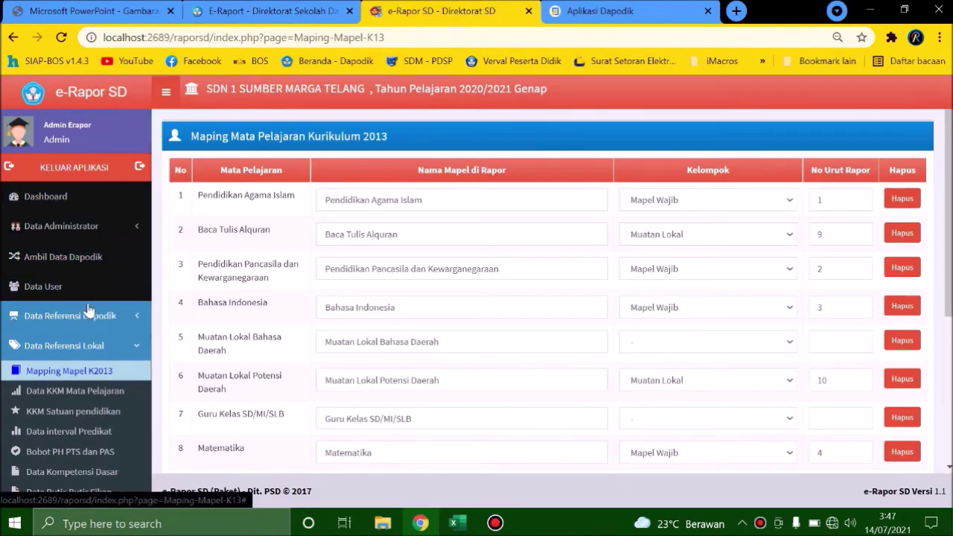
click(87, 313)
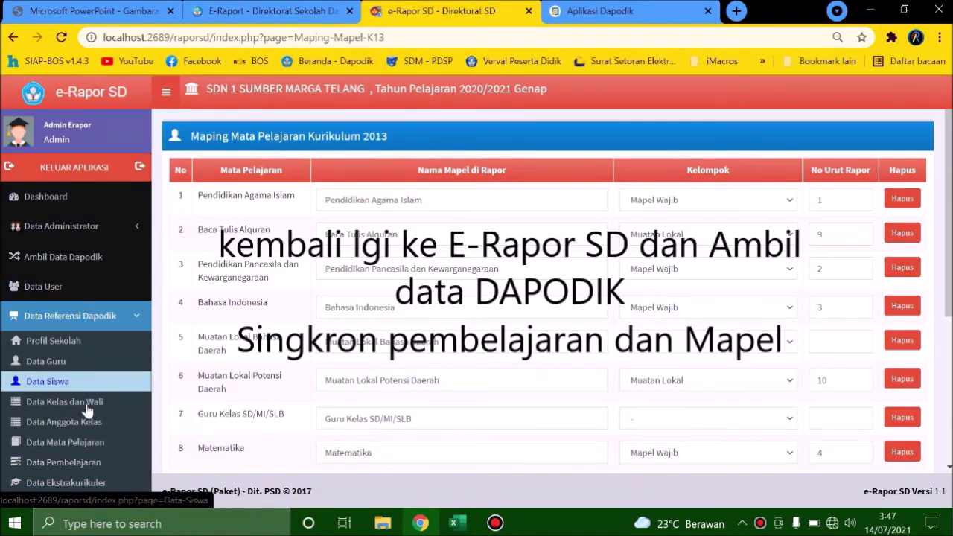
click(90, 462)
scroll(782, 248, down, 3)
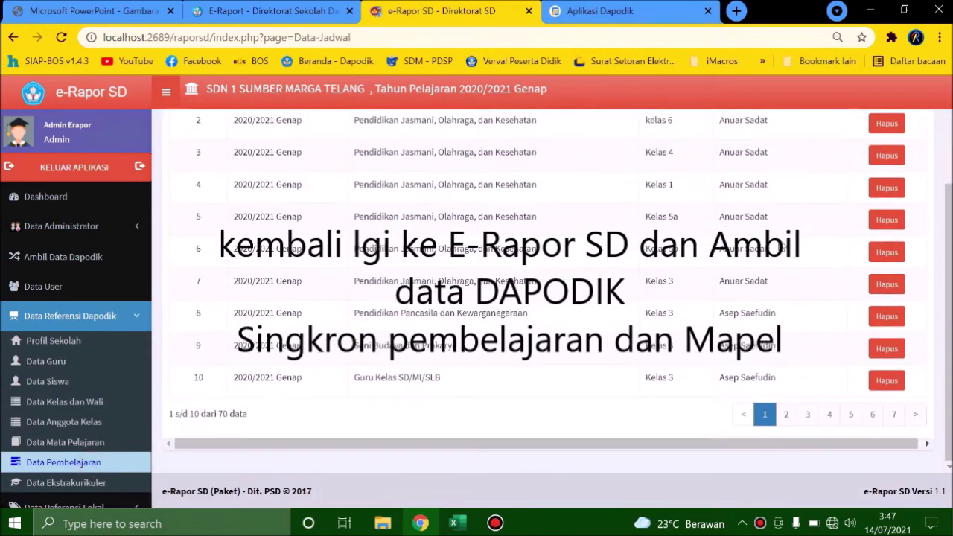
Synchronize Data Pembelajaran and Data Rombel from Dapodik on the Ambil Data Dapodik page.
click(66, 259)
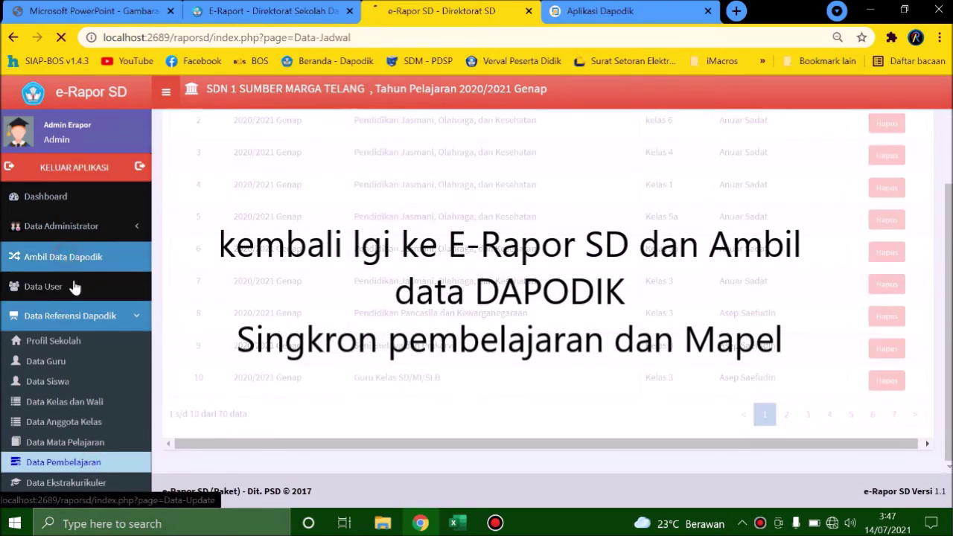
scroll(759, 375, down, 3)
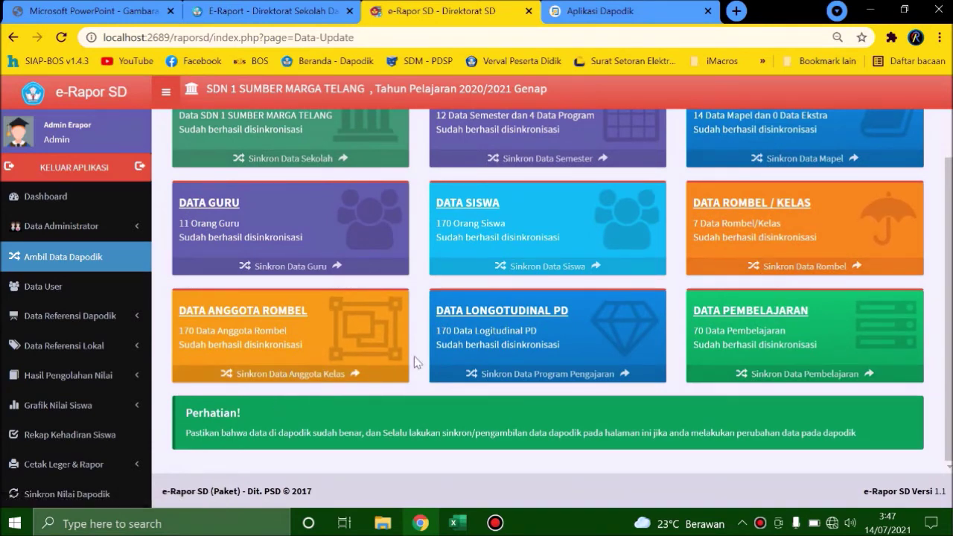
scroll(414, 356, up, 1)
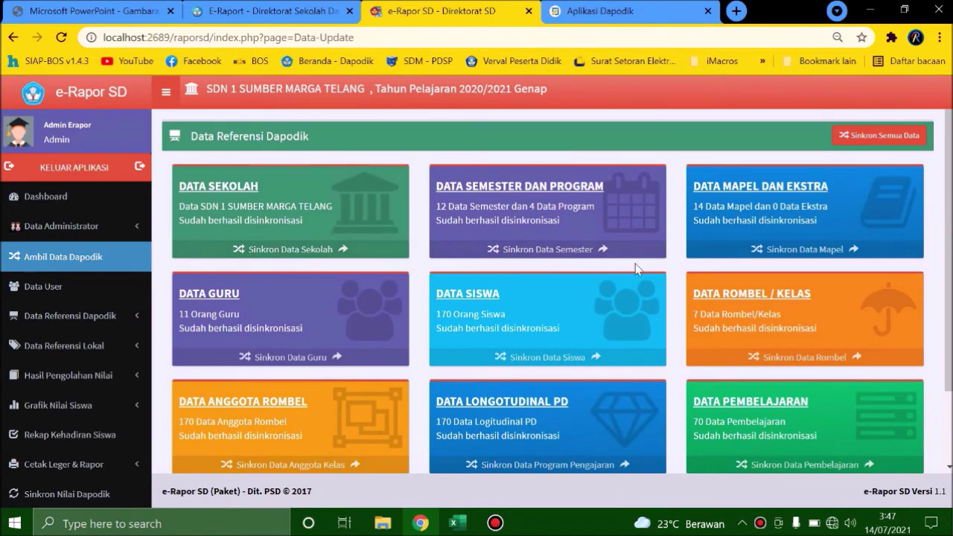
scroll(291, 182, down, 1)
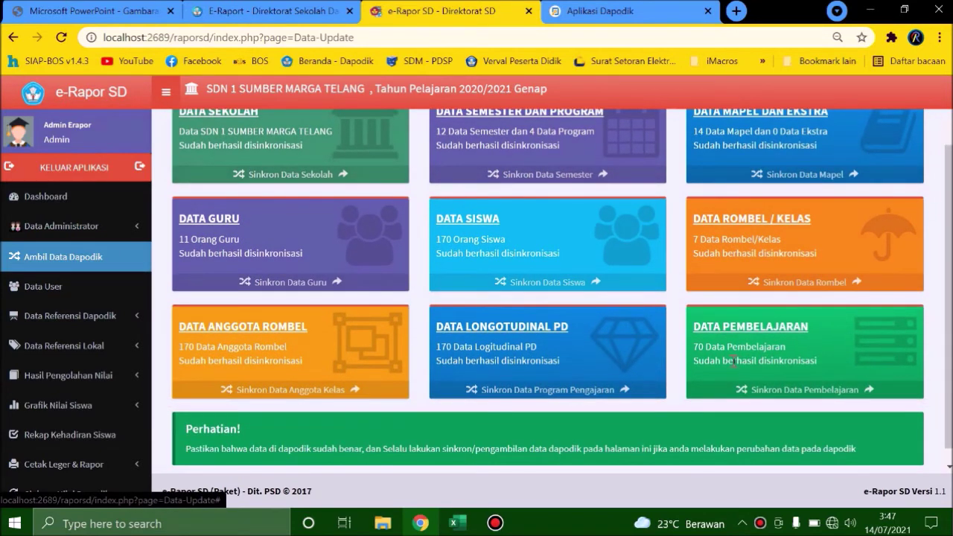
click(751, 391)
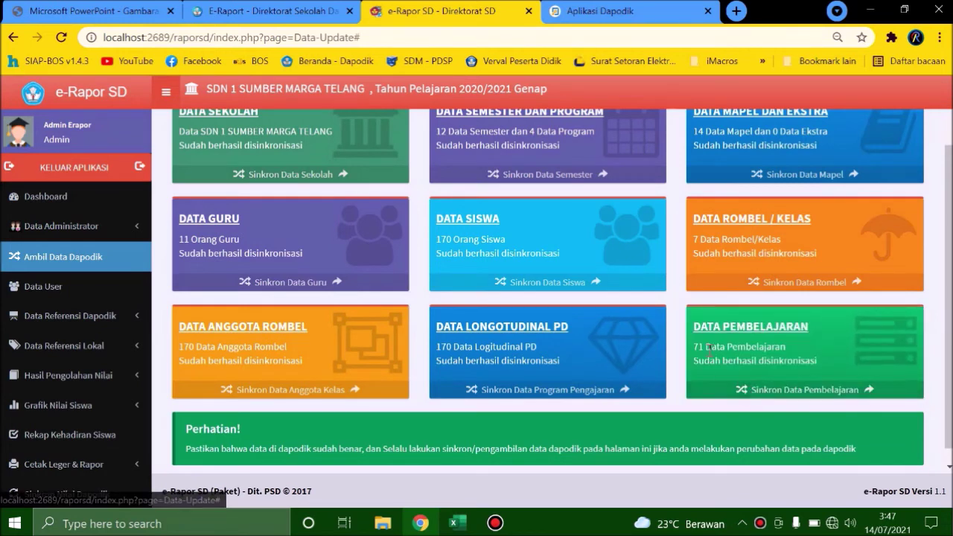
click(780, 287)
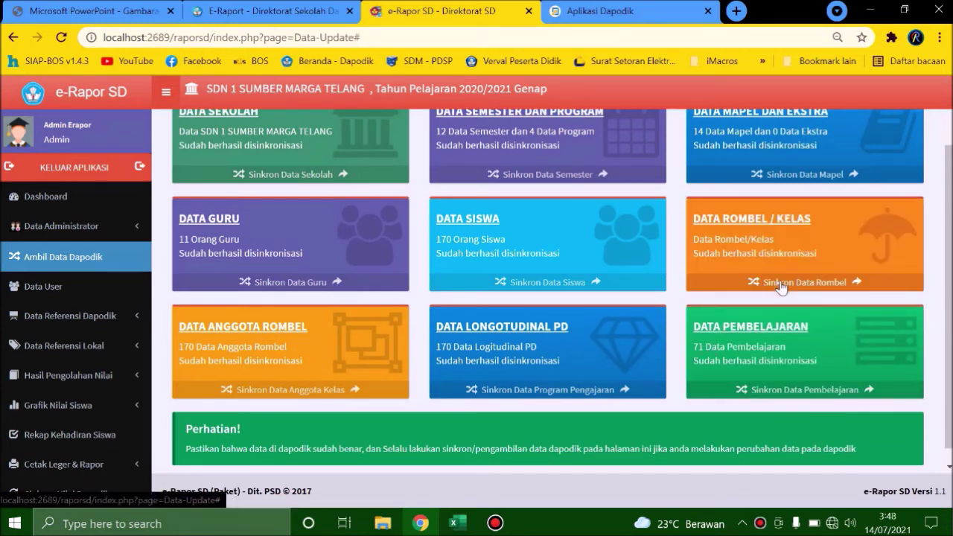
Run the Data Rombel and Data Pembelajaran synchronization from Dapodik again.
click(796, 285)
click(810, 394)
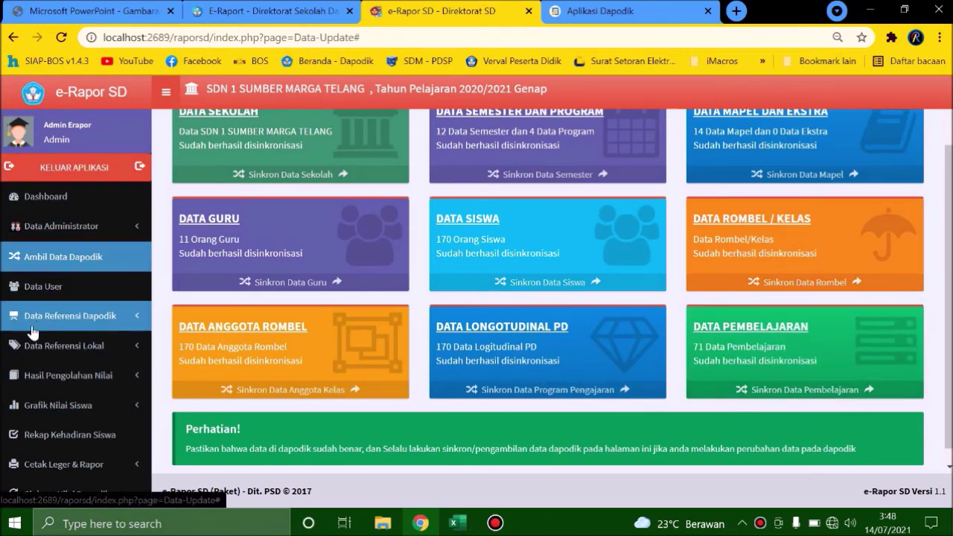
Check in the Mapping Mapel K2013 list of the local reference data whether the added local-content subjects are included.
click(59, 314)
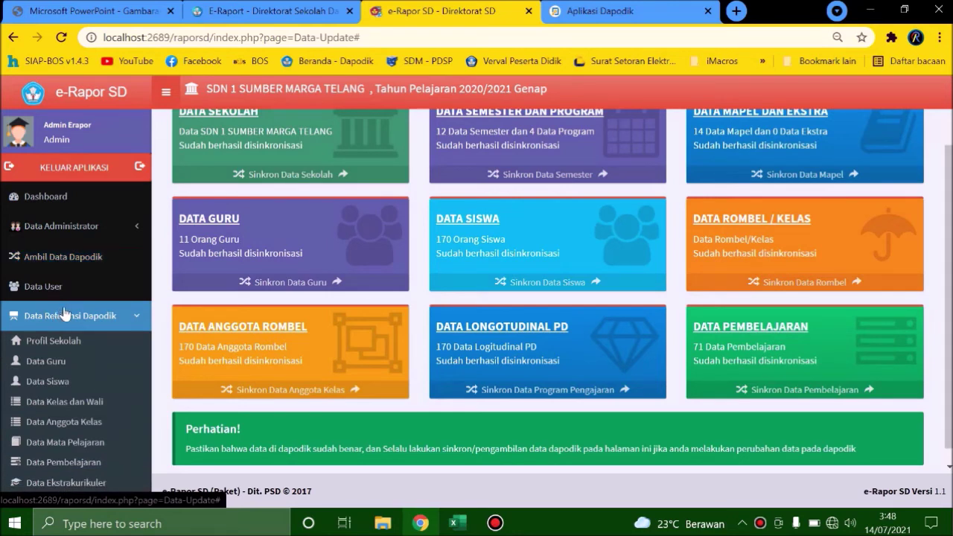
scroll(64, 312, down, 3)
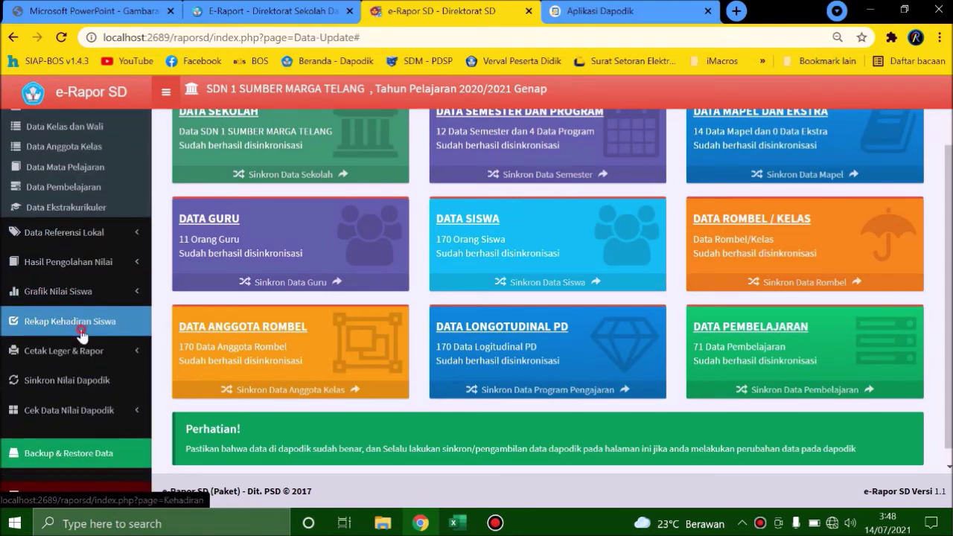
click(82, 336)
scroll(78, 339, down, 3)
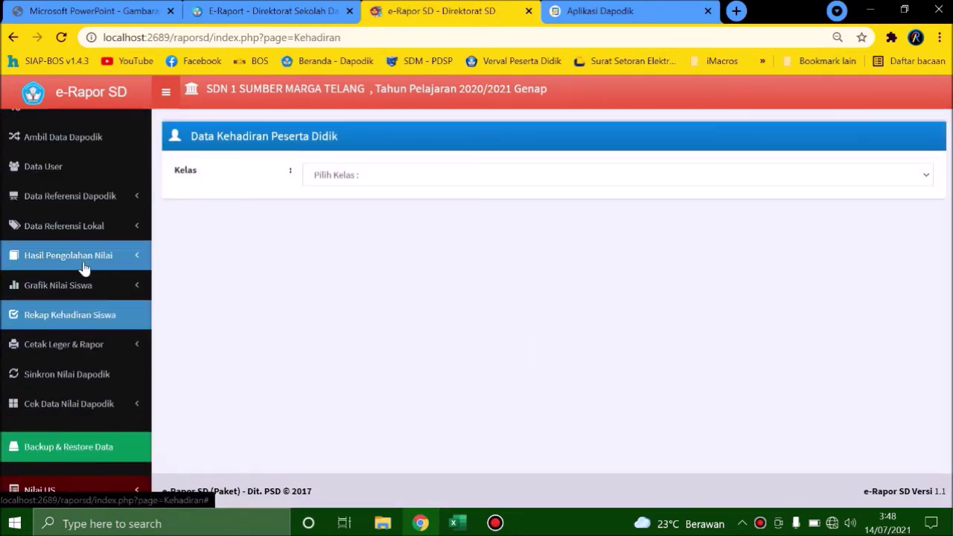
scroll(93, 276, up, 3)
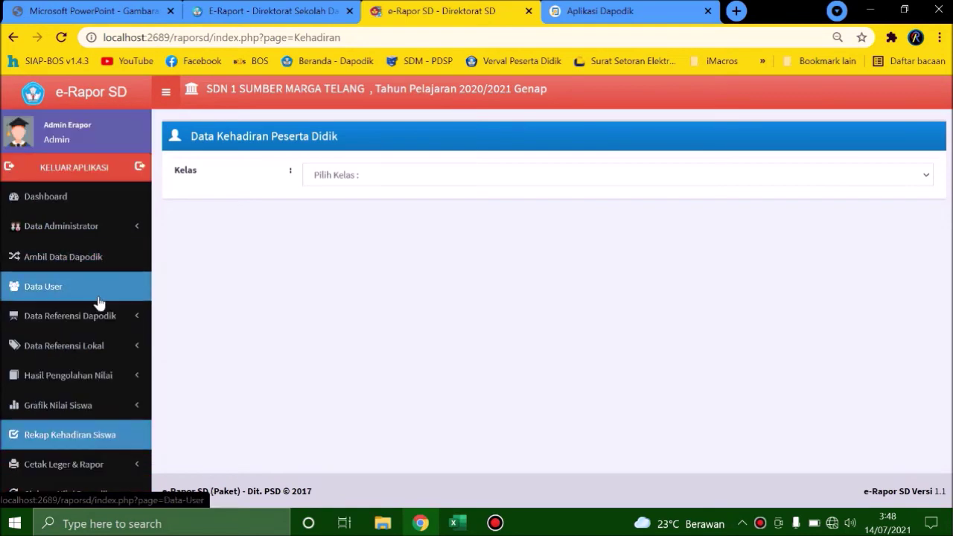
click(81, 350)
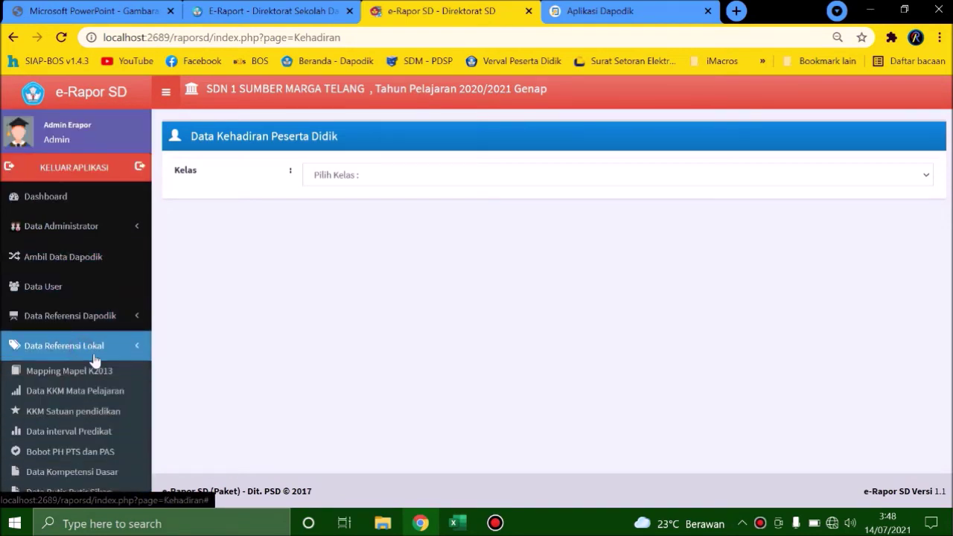
click(87, 380)
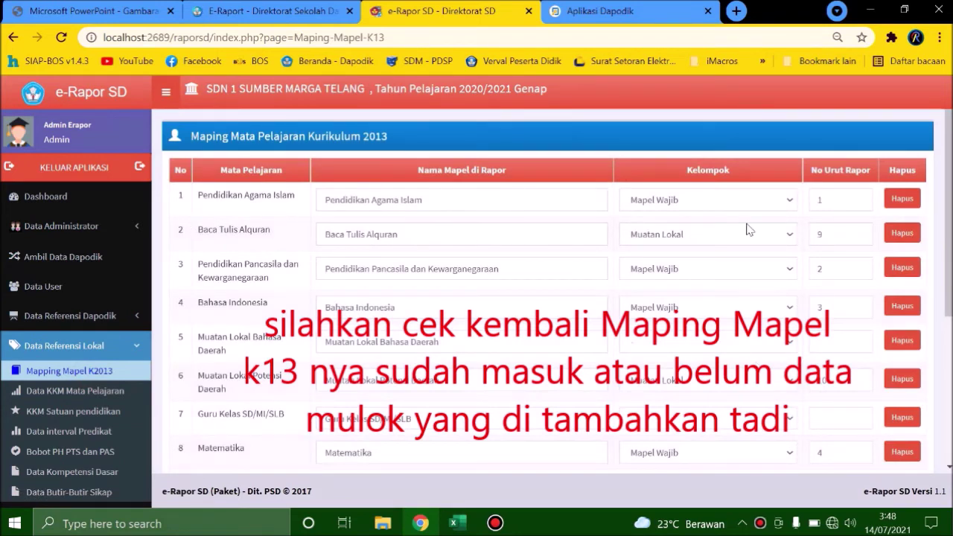
scroll(748, 245, down, 1)
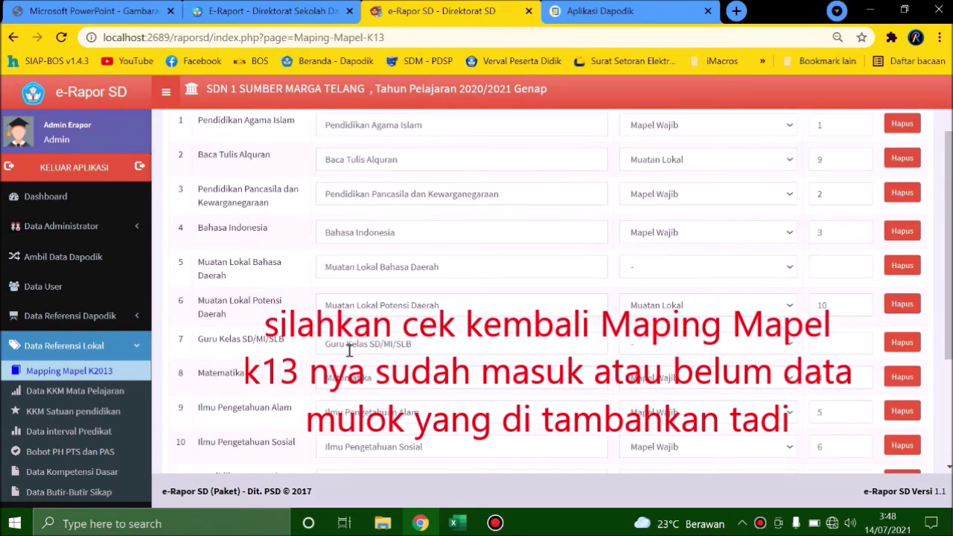
Download the KKM import format from the Data KKM Mata Pelajaran import page and open F_KKM_20202.xls in Excel.
click(92, 392)
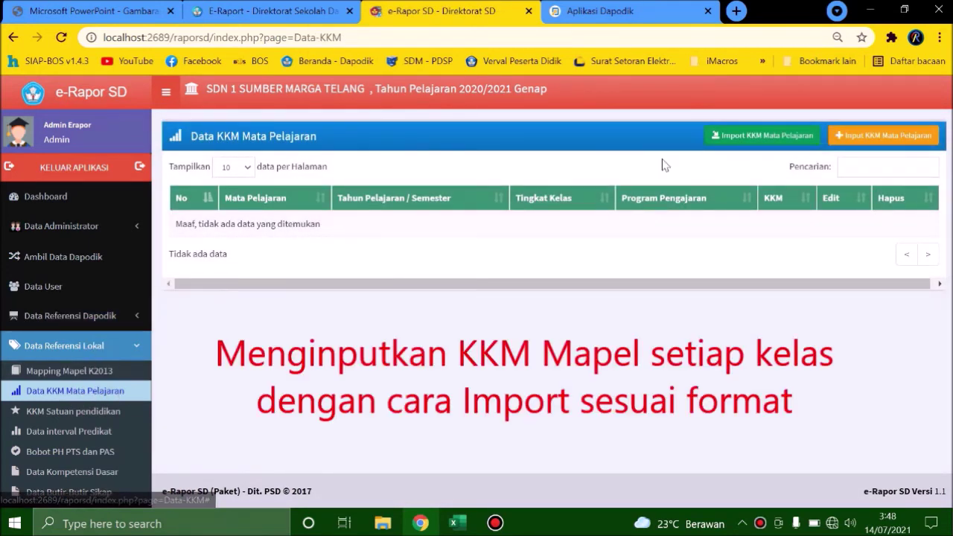
click(769, 140)
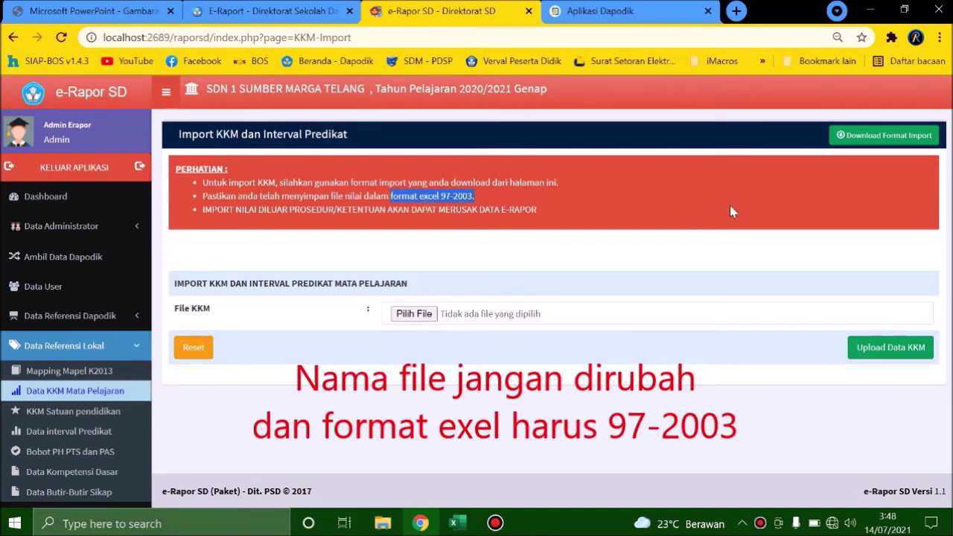
click(712, 154)
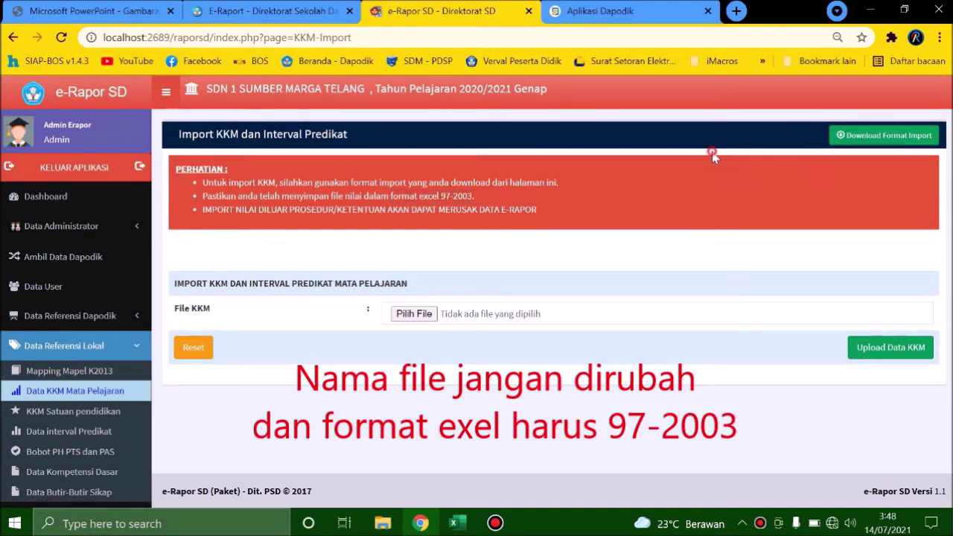
click(849, 136)
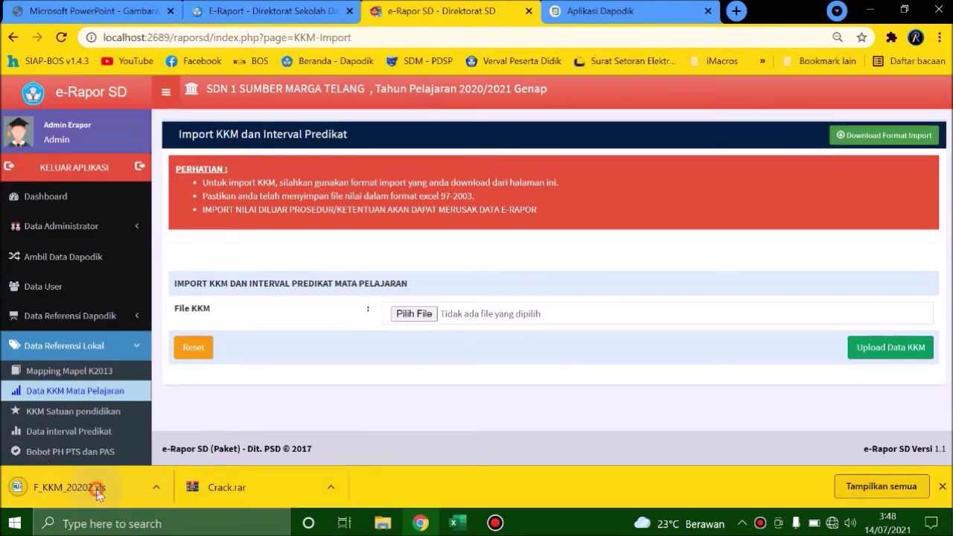
click(97, 491)
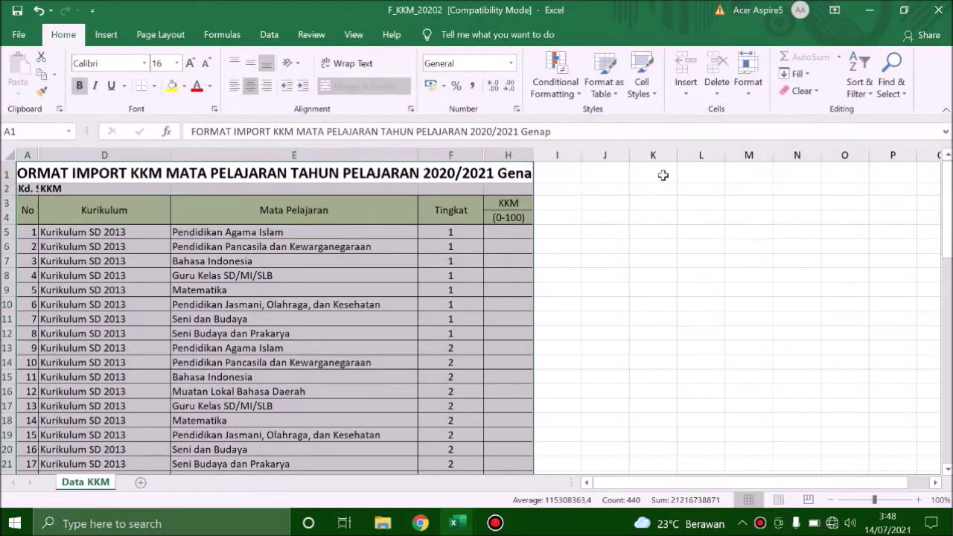
Enter KKM values 80, 75, 70 and 65 for the first four Tingkat 1 subjects in H5:H8.
scroll(663, 175, down, 4)
scroll(658, 170, up, 4)
click(518, 235)
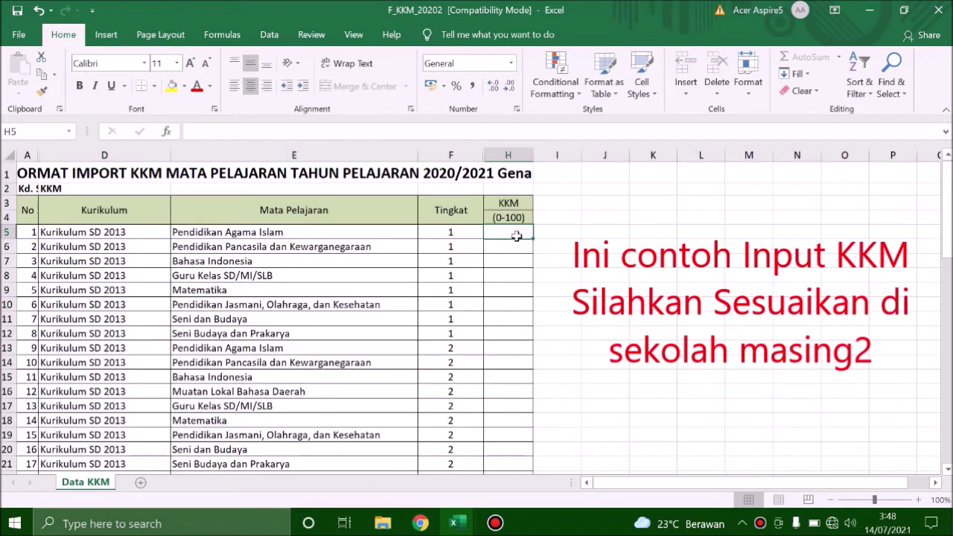
text(80)
key(Return)
text(75)
key(Return)
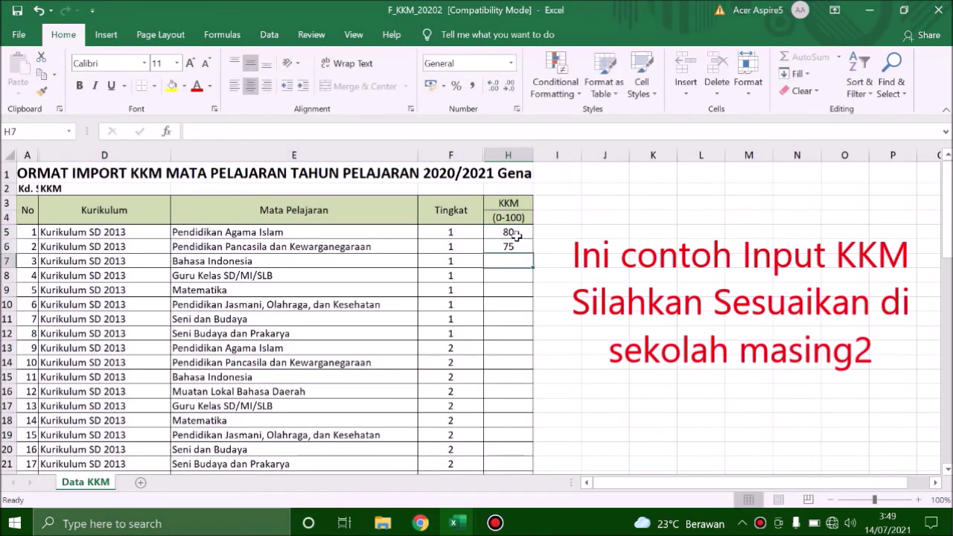
text(70)
key(Return)
text(65)
key(Return)
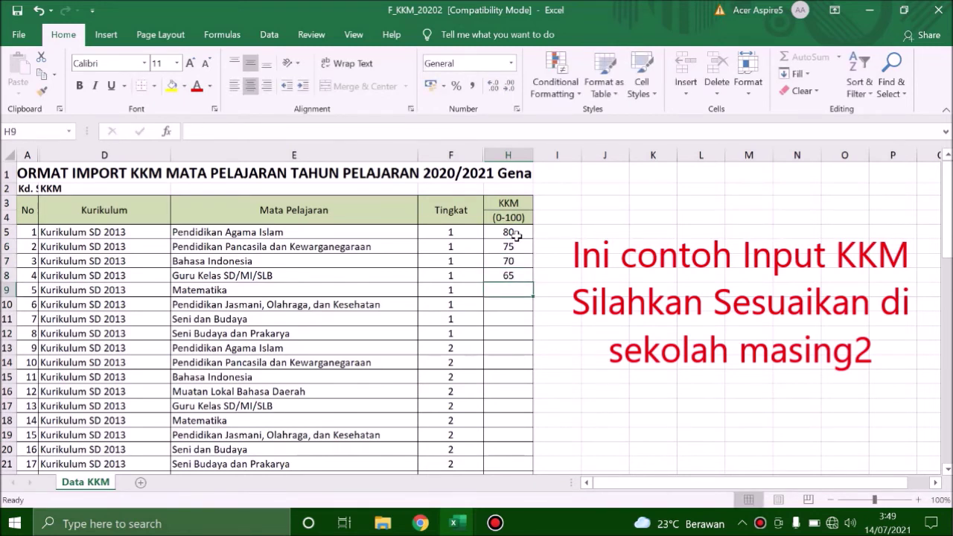
Enter KKM values 75, 70 and 65 for Matematika, Pendidikan Jasmani, and Seni dan Budaya of Tingkat 1 in H9:H11.
text(75)
key(Return)
text(70)
key(Return)
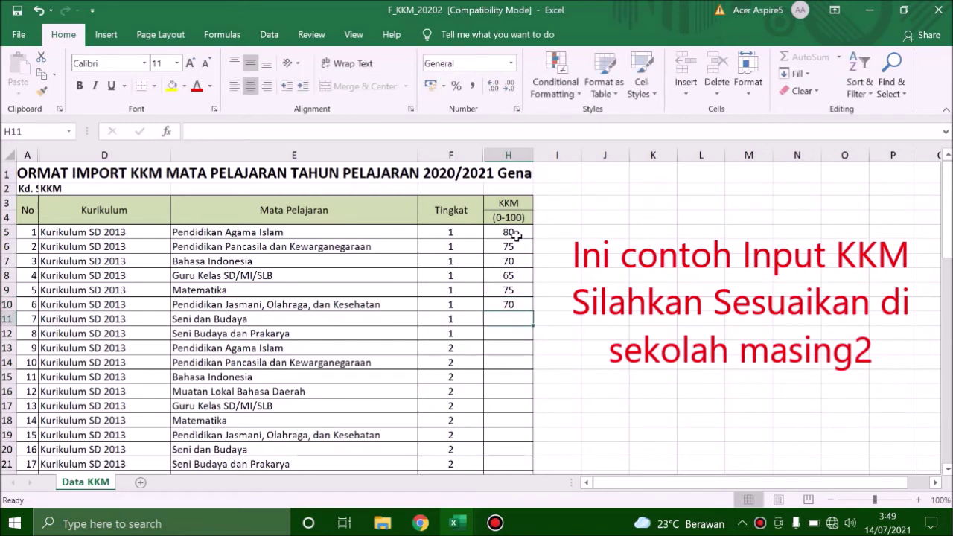
text(6)
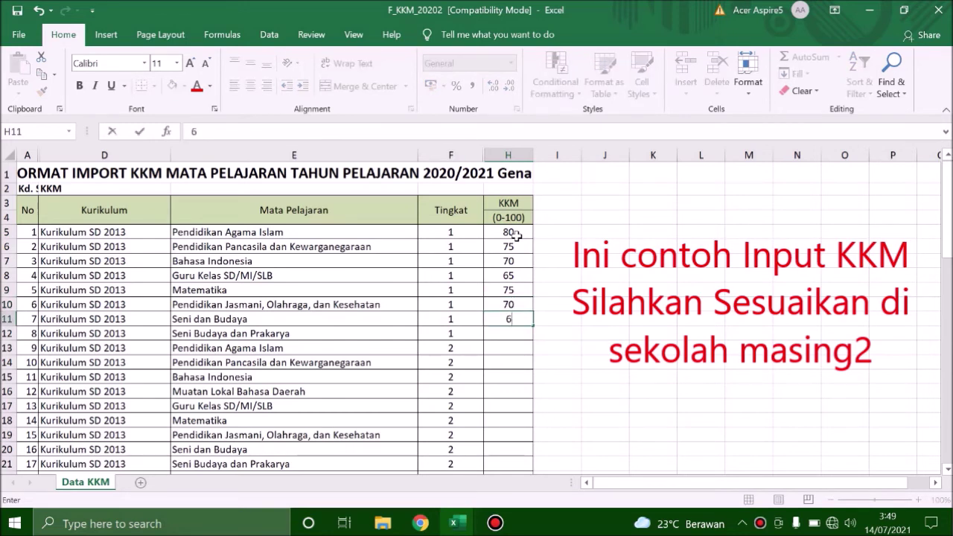
text(5)
key(Return)
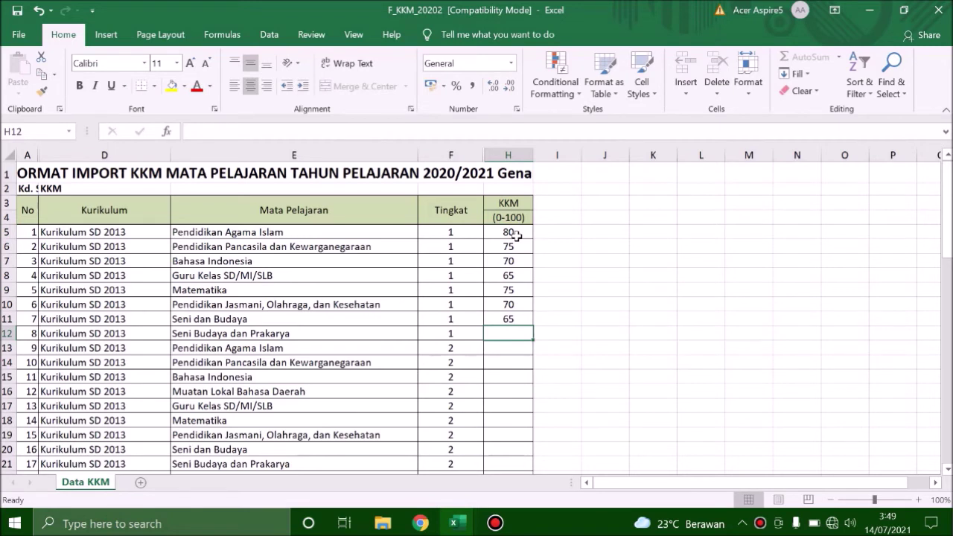
Change the Tingkat 1 Pendidikan Agama Islam KKM to 75 and set Seni Budaya dan Prakarya in H12 to 70.
click(516, 236)
text(7)
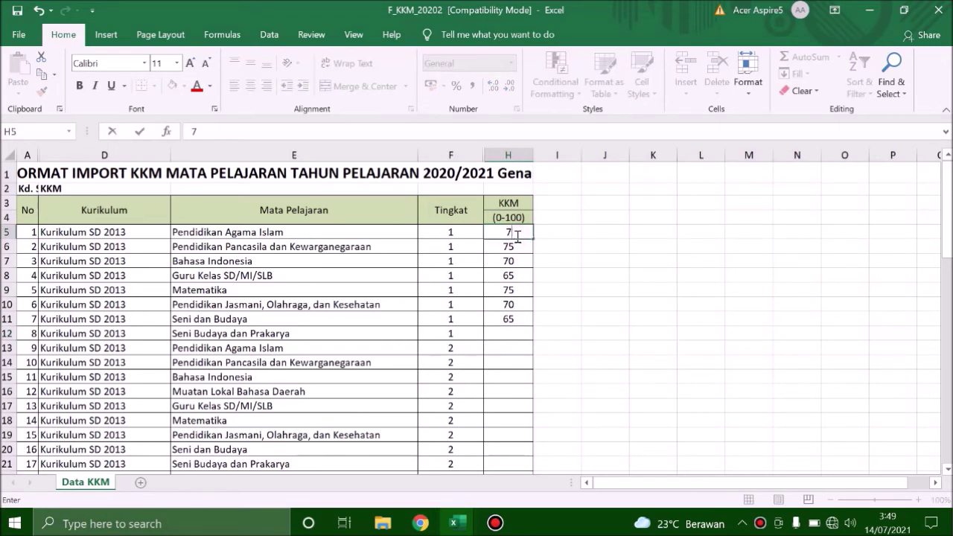
key(Return)
key(Return)
key(Return)
key(Return)
key(Return)
key(Return)
key(Return)
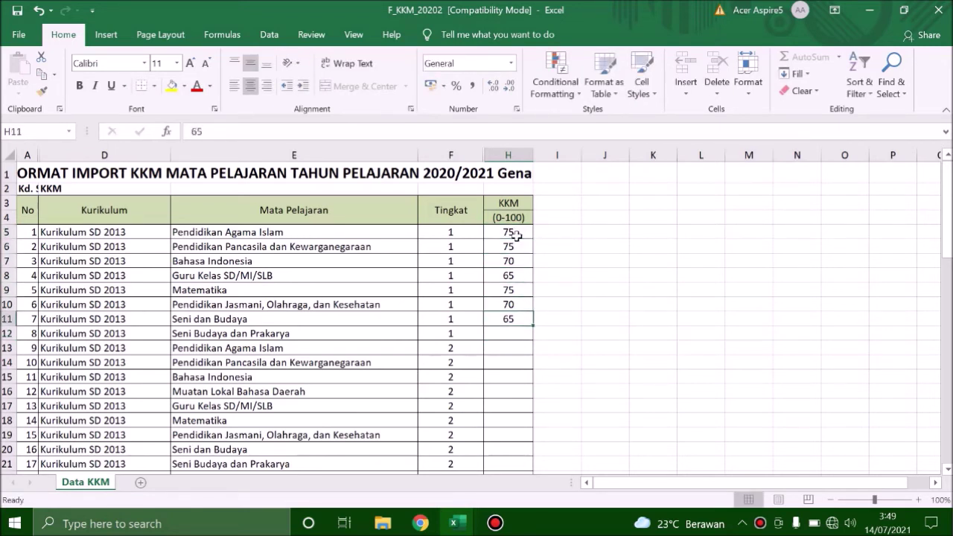
text(70)
key(Return)
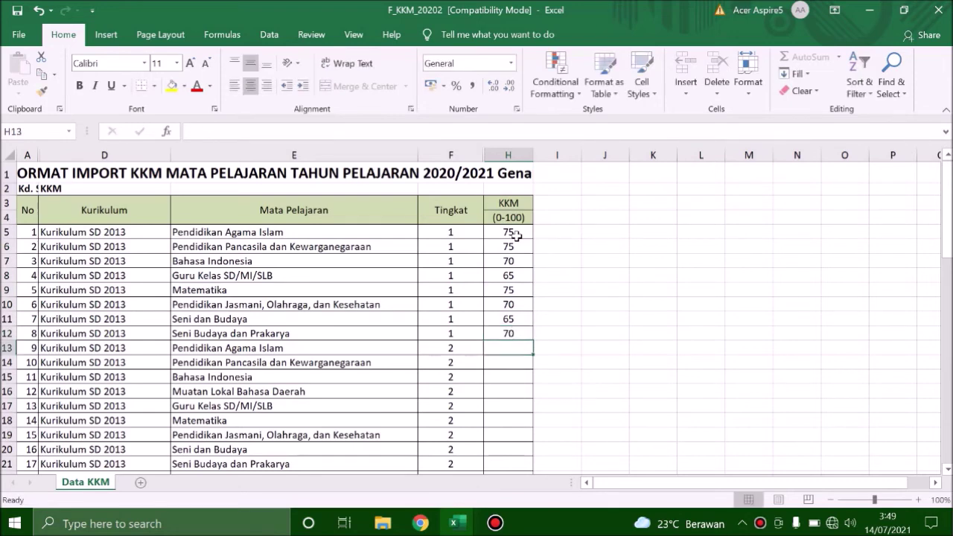
Copy the Tingkat 1 KKM values in H5:H12 and paste them repeatedly to fill H13:H36.
drag(516, 235, 500, 448)
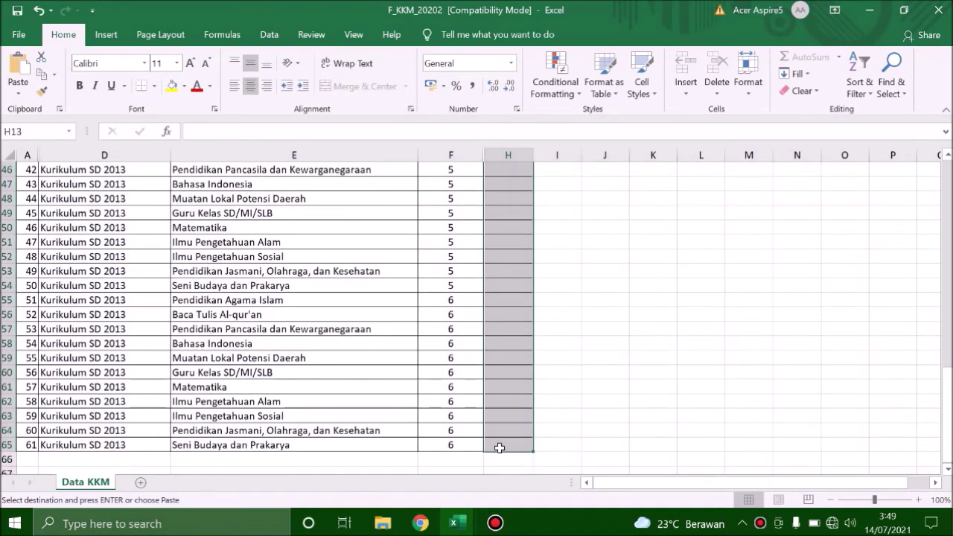
key(ctrl+v)
click(503, 432)
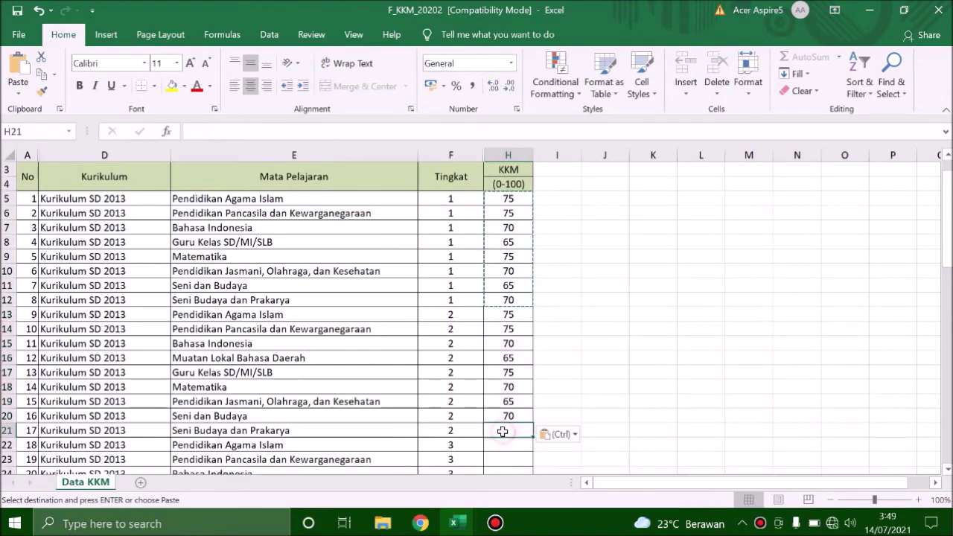
key(ctrl+v)
scroll(506, 432, down, 3)
click(514, 417)
key(ctrl+v)
scroll(512, 402, down, 4)
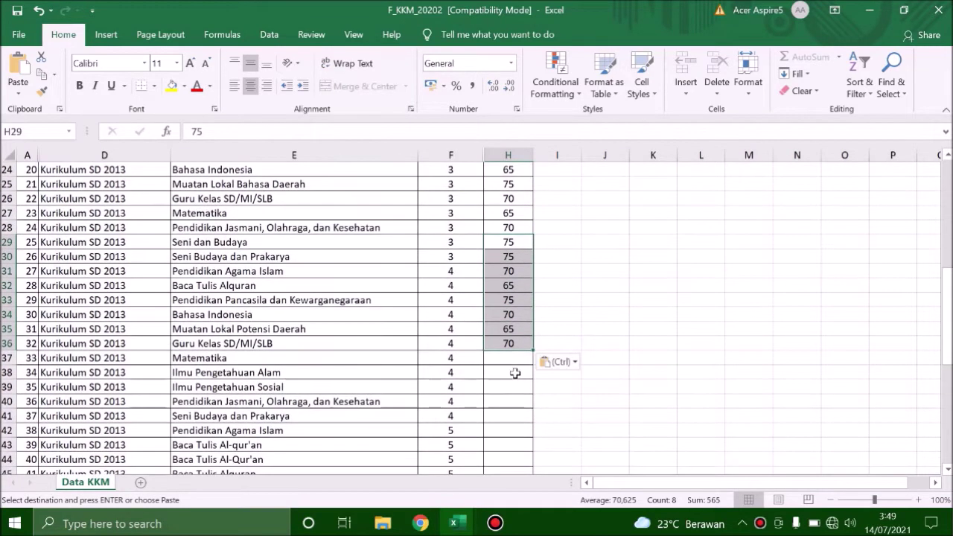
Paste the copied eight-value KKM block three more times to fill H37:H60.
click(512, 358)
key(ctrl+v)
scroll(516, 368, down, 2)
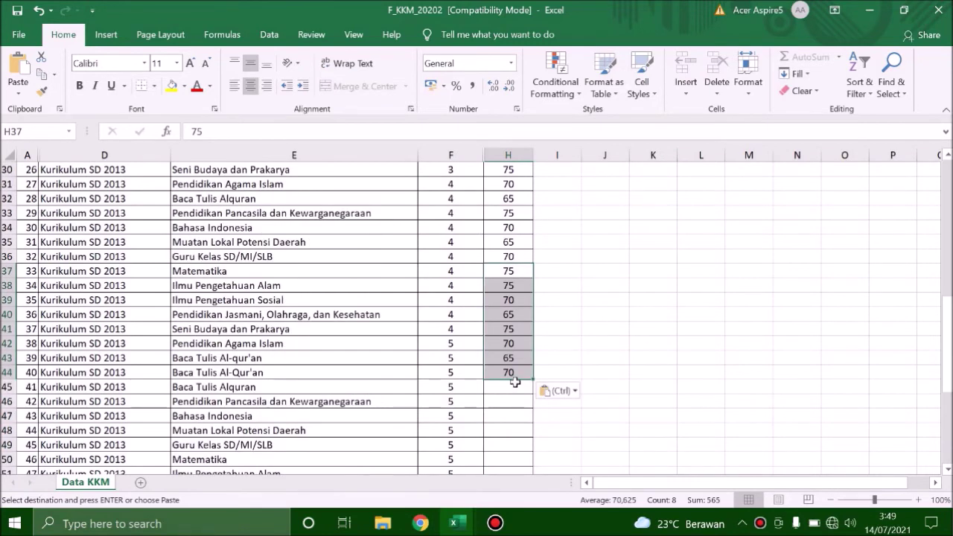
click(516, 382)
key(ctrl+v)
scroll(514, 379, down, 3)
click(515, 376)
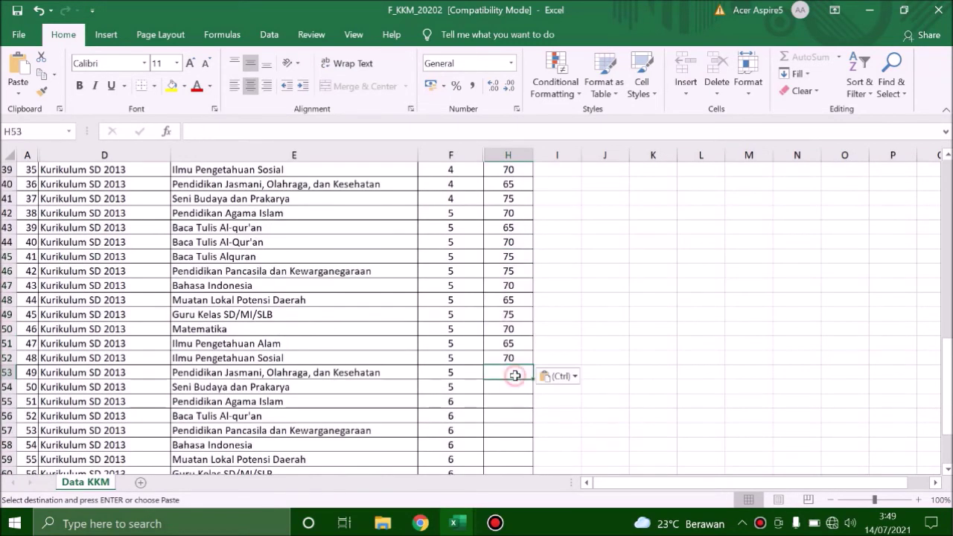
key(ctrl)
key(ctrl+v)
scroll(514, 383, down, 4)
click(512, 321)
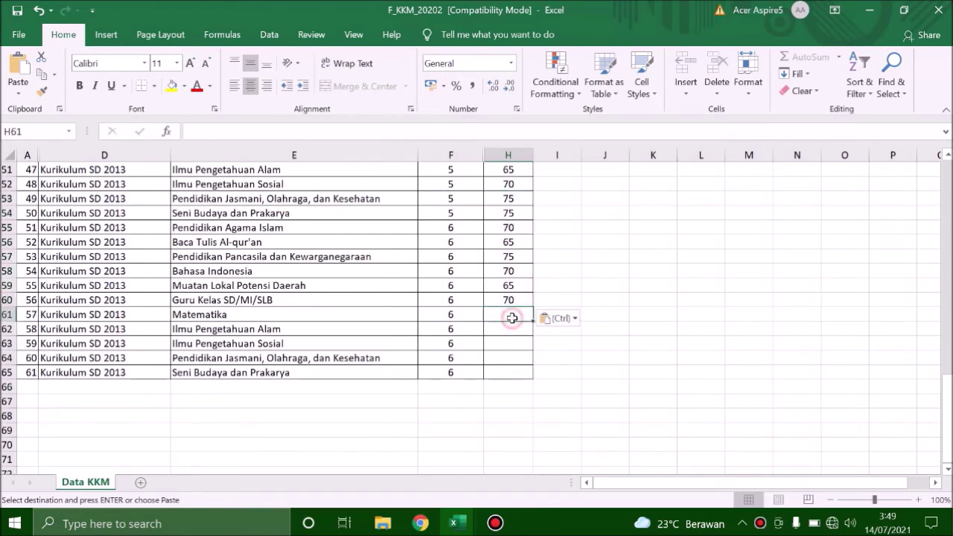
key(ctrl+v)
click(481, 307)
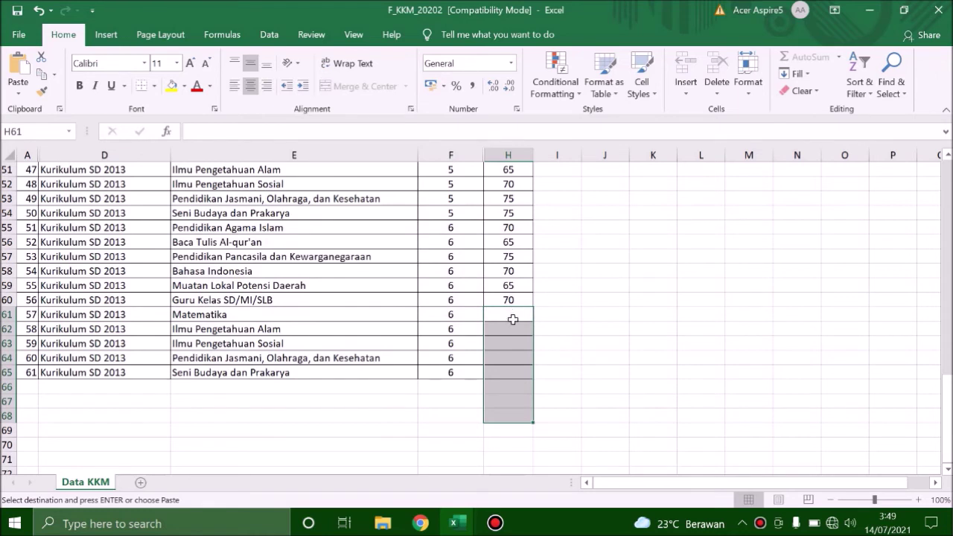
click(515, 343)
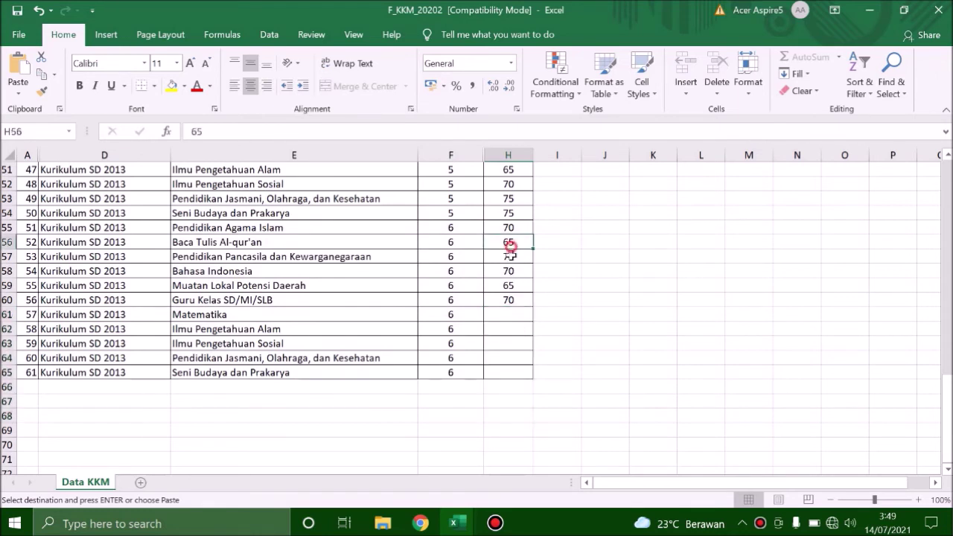
Copy the five KKM values in H56:H60 into H61:H65 for the last Tingkat 6 subjects.
drag(511, 246, 515, 295)
key(ctrl+c)
click(522, 315)
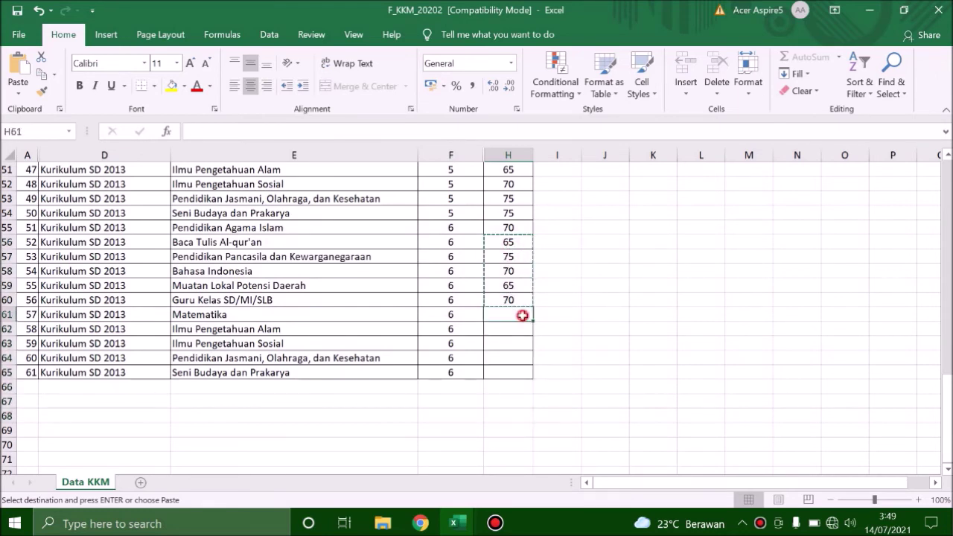
key(ctrl+v)
click(610, 313)
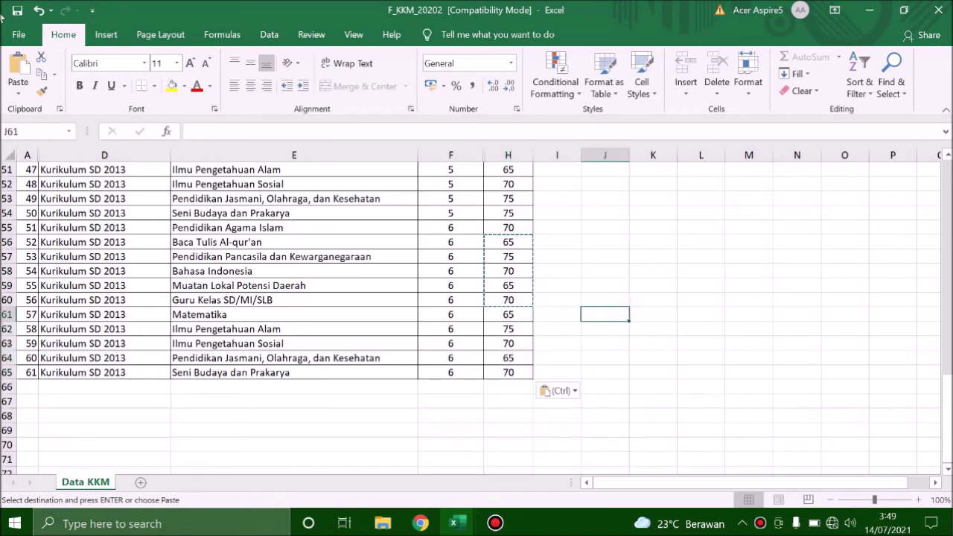
Save the workbook as F_KKM_20202 in Downloads in Excel 97-2003 Workbook format, replacing the existing file.
click(17, 37)
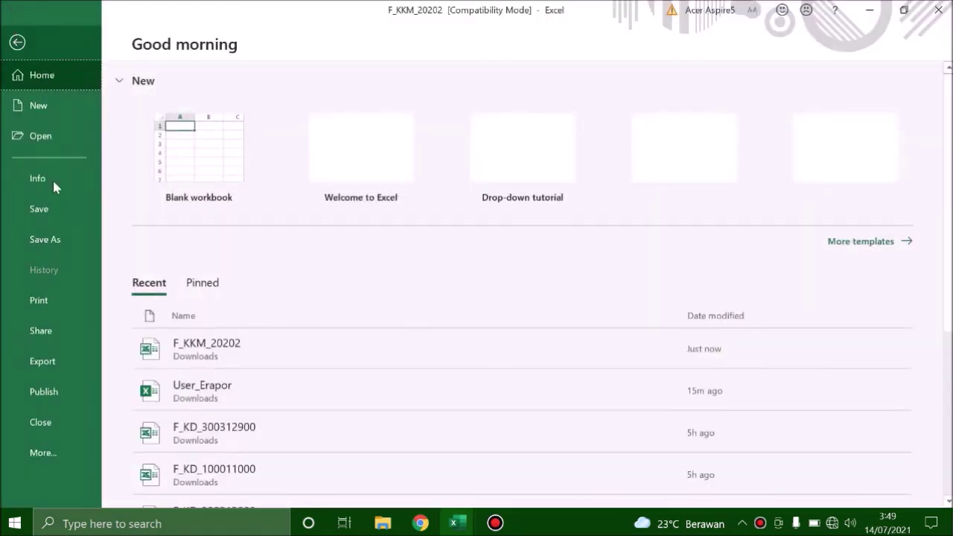
click(39, 249)
click(222, 323)
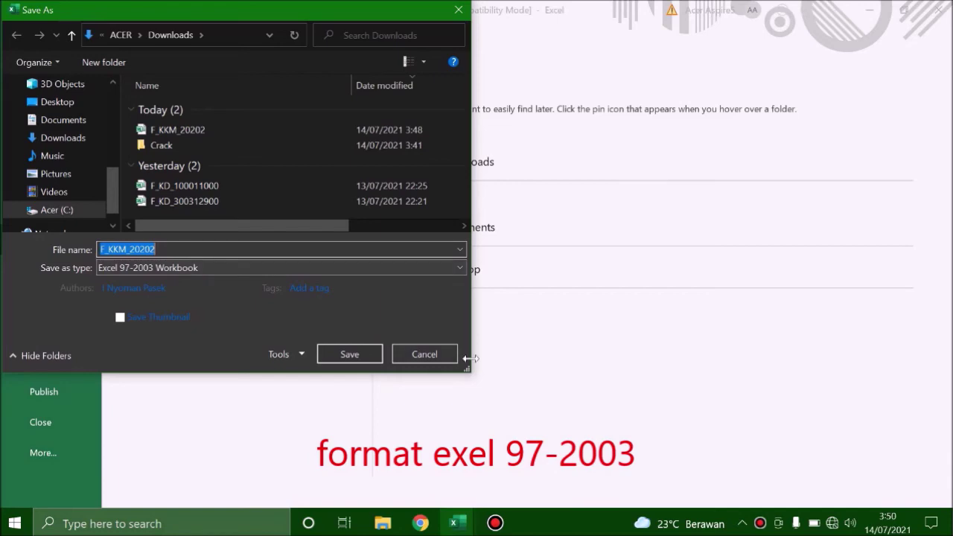
click(356, 356)
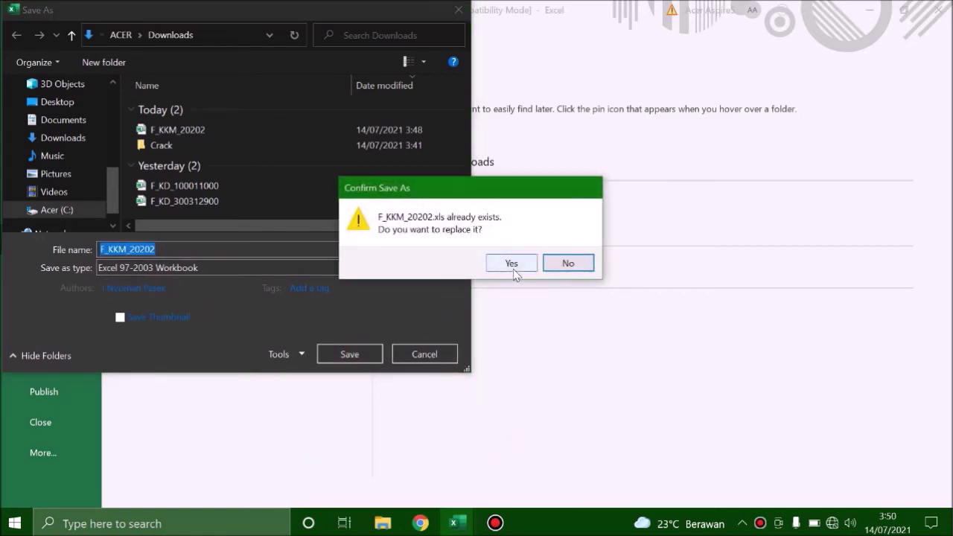
click(512, 266)
scroll(483, 284, up, 17)
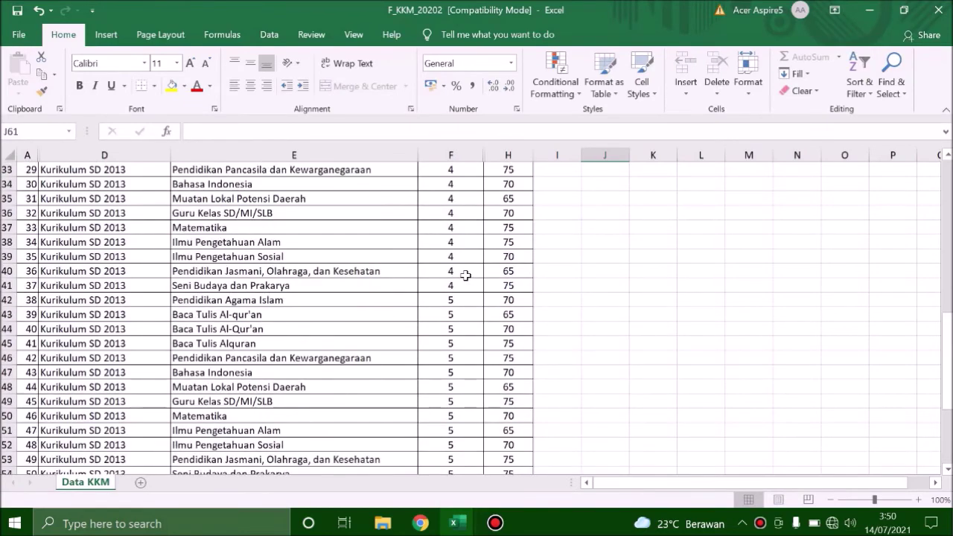
Switch to e-Rapor SD in Chrome and upload F_KKM_20202.xls from Downloads as the KKM file.
click(421, 522)
click(406, 315)
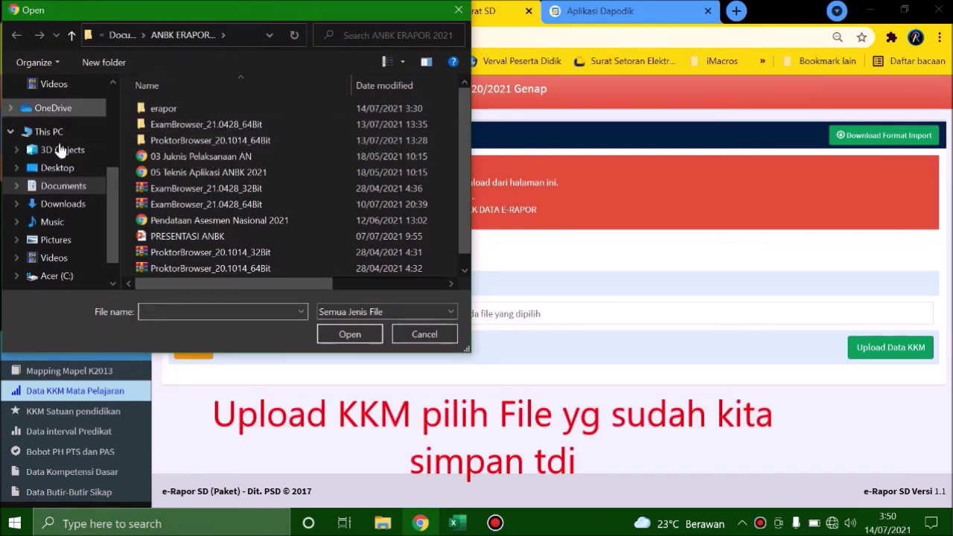
click(63, 203)
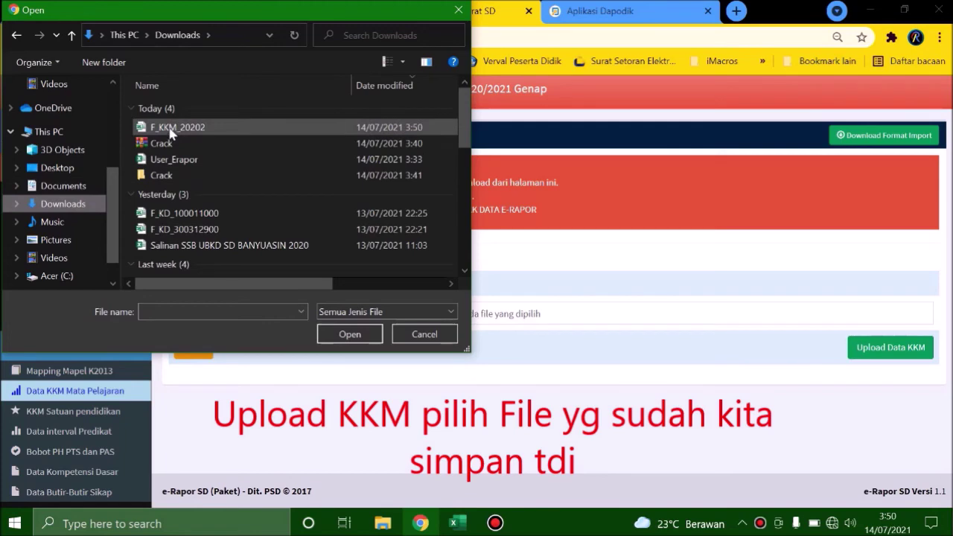
click(209, 133)
click(356, 335)
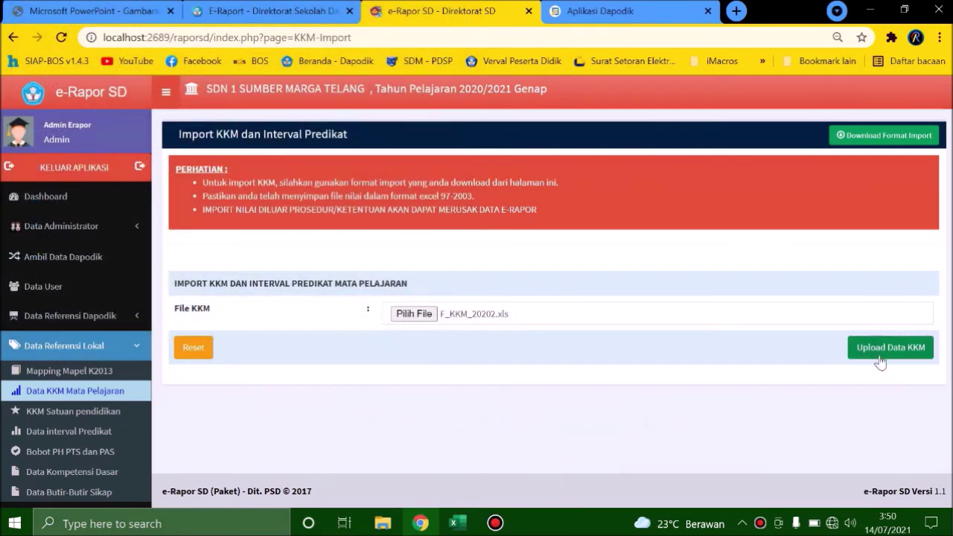
click(868, 347)
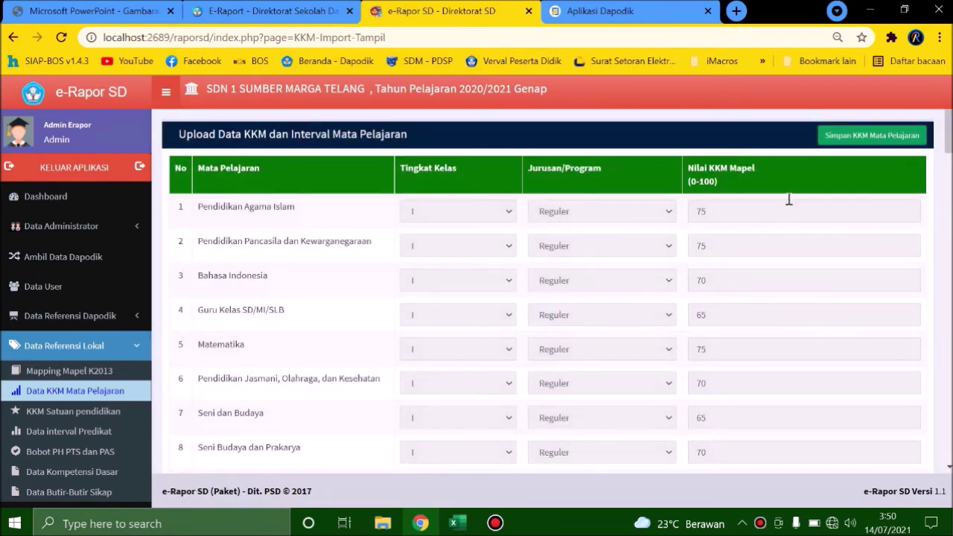
Review the uploaded KKM values for all subjects and save them as the KKM Mata Pelajaran data.
scroll(787, 207, down, 10)
scroll(790, 197, down, 12)
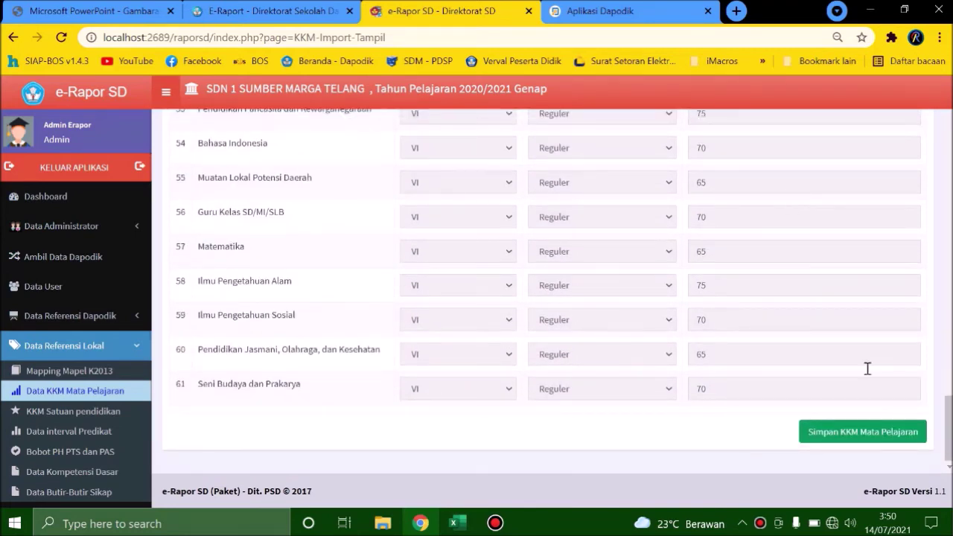
click(870, 436)
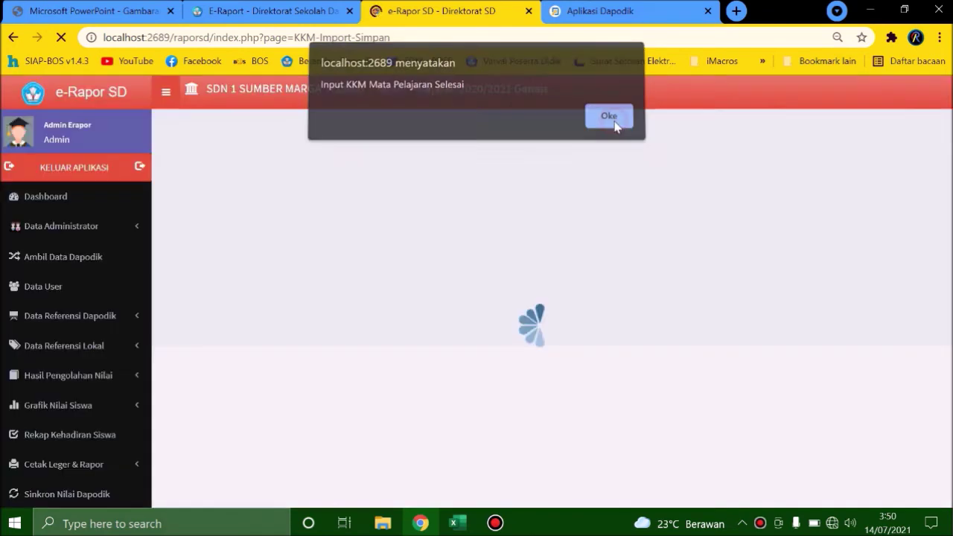
click(613, 120)
Examine the saved subject KKM list, the KKM Satuan Pendidikan table and the grade predicate intervals.
scroll(577, 253, down, 2)
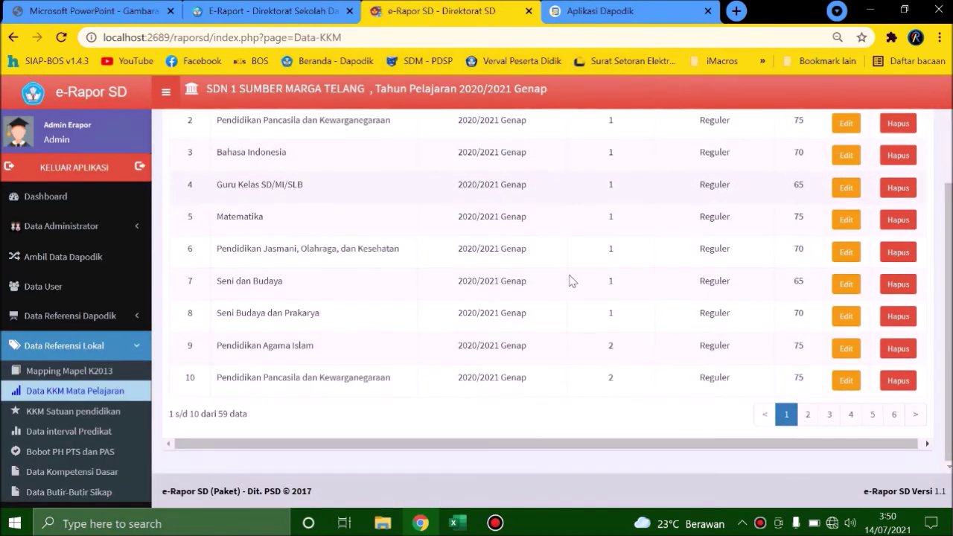
click(102, 417)
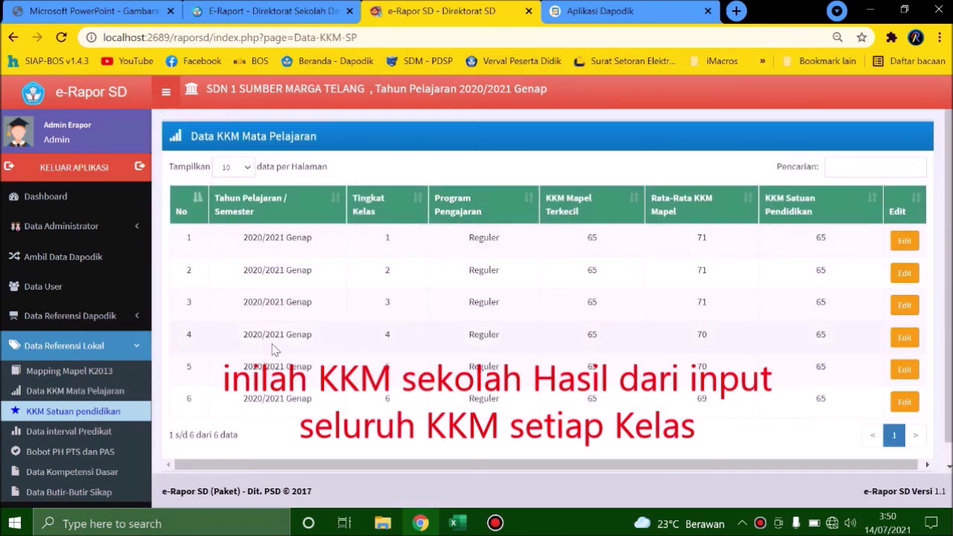
scroll(109, 402, down, 2)
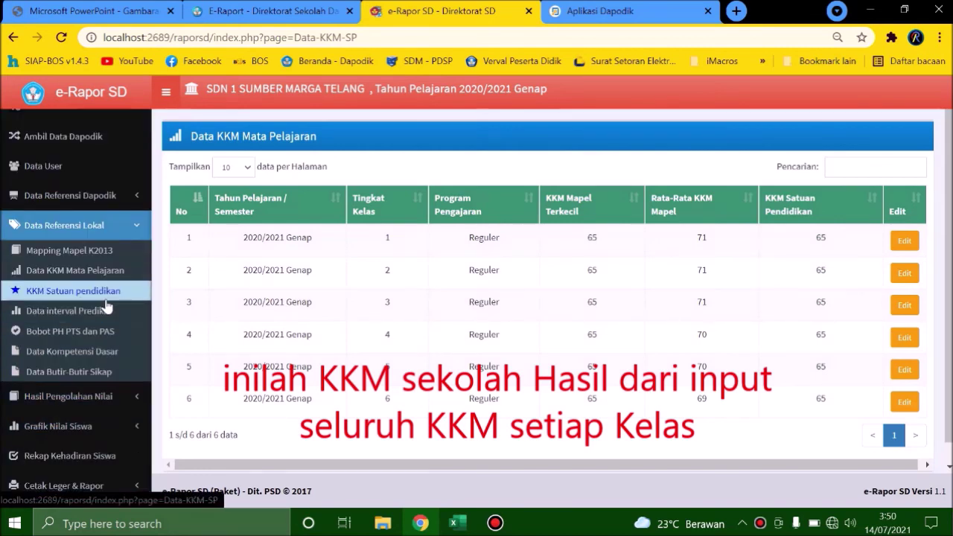
click(104, 310)
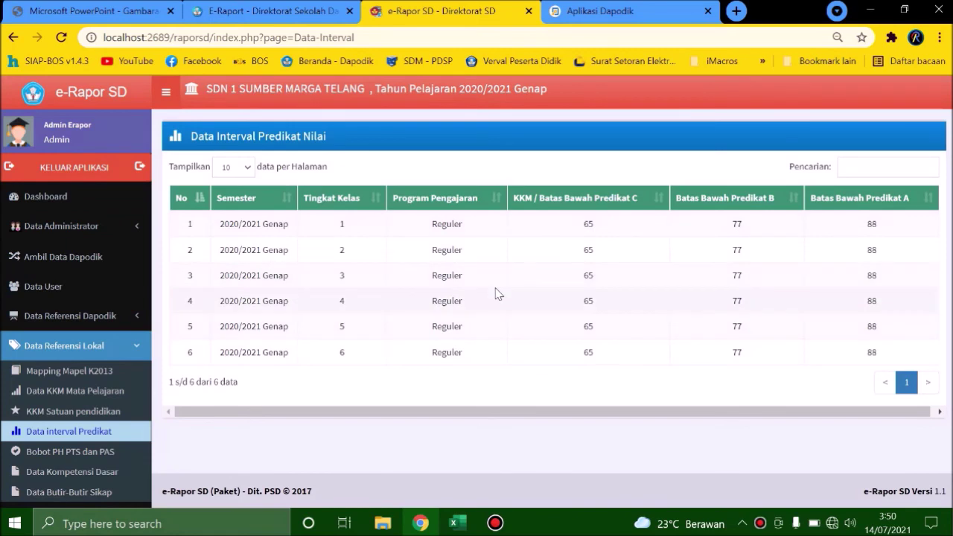
Open the PH, PTS and PAS weights and save Kelas I with PH 2, PTS 1 and PAS 1 for every subject.
click(65, 453)
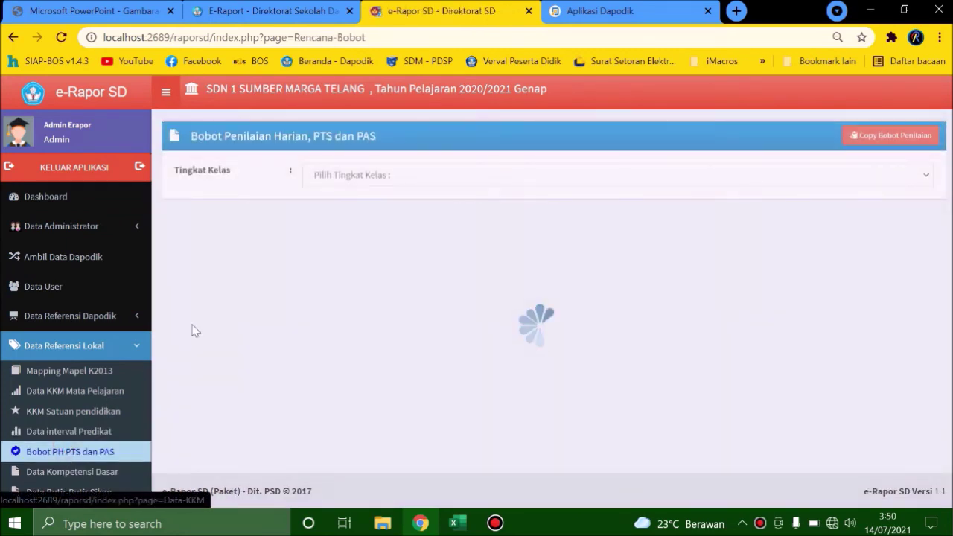
click(633, 176)
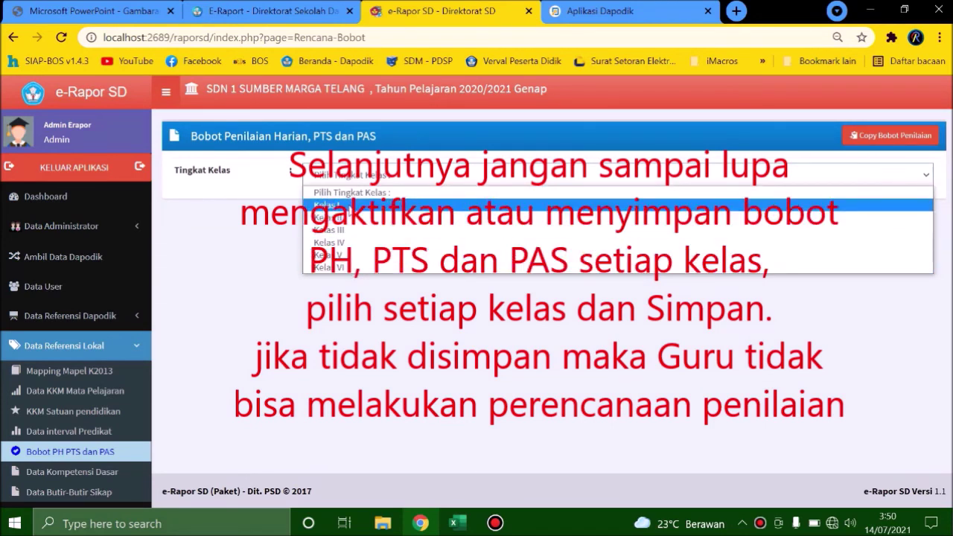
click(328, 205)
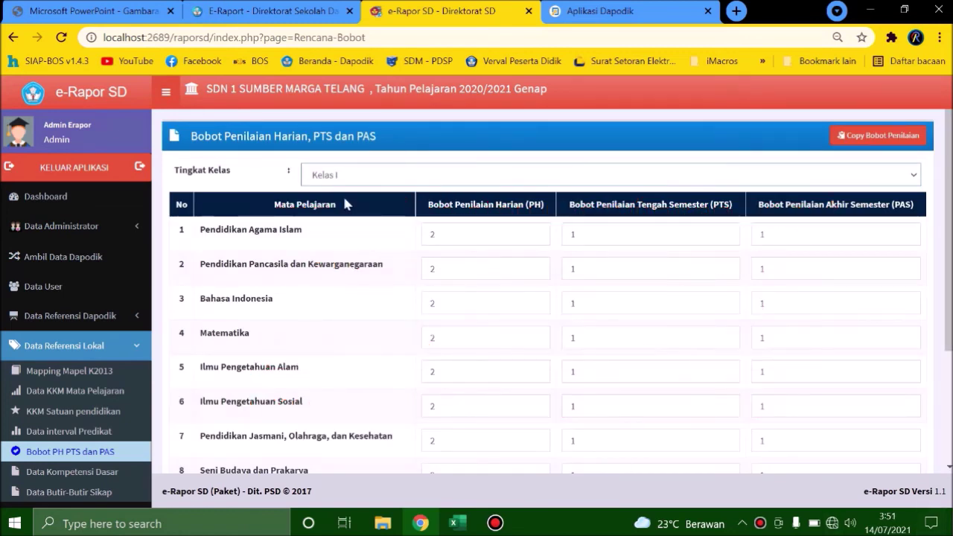
scroll(830, 328, down, 3)
click(896, 416)
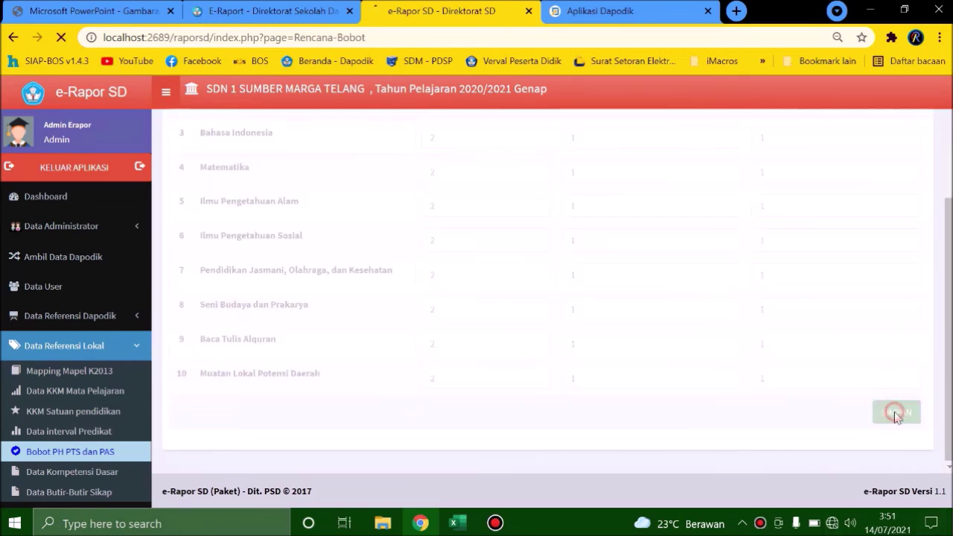
click(615, 131)
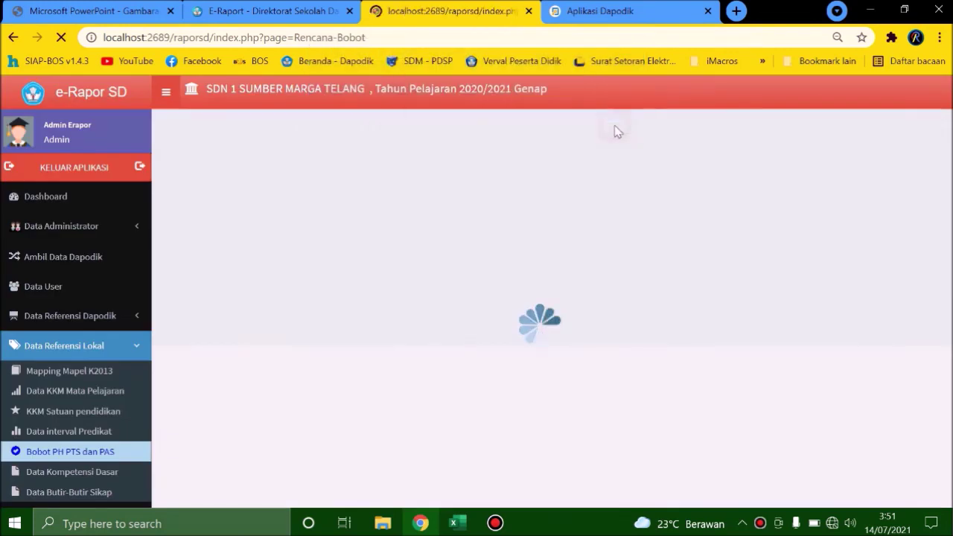
Save the Kelas II assessment weights with PH 2, PTS 1 and PAS 1 for every subject.
click(528, 176)
click(522, 217)
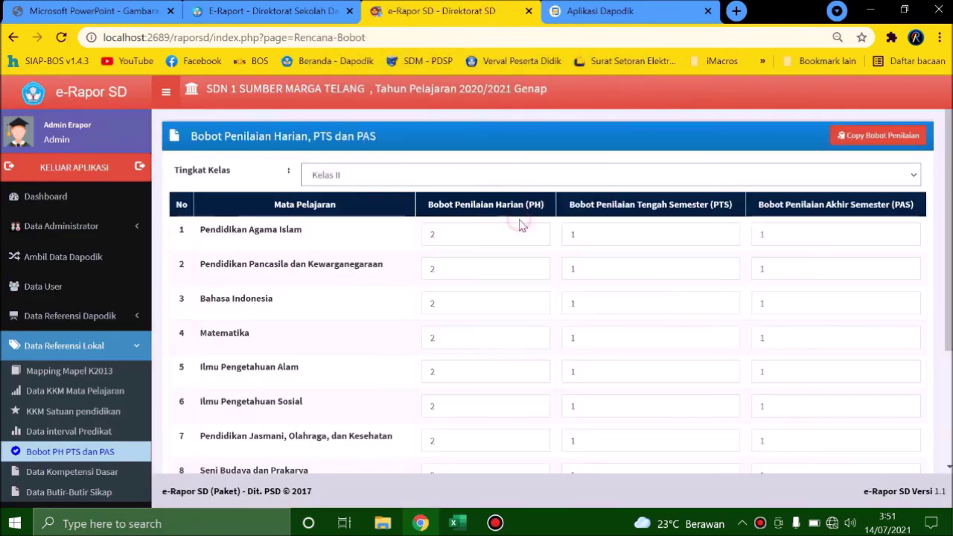
scroll(824, 370, down, 3)
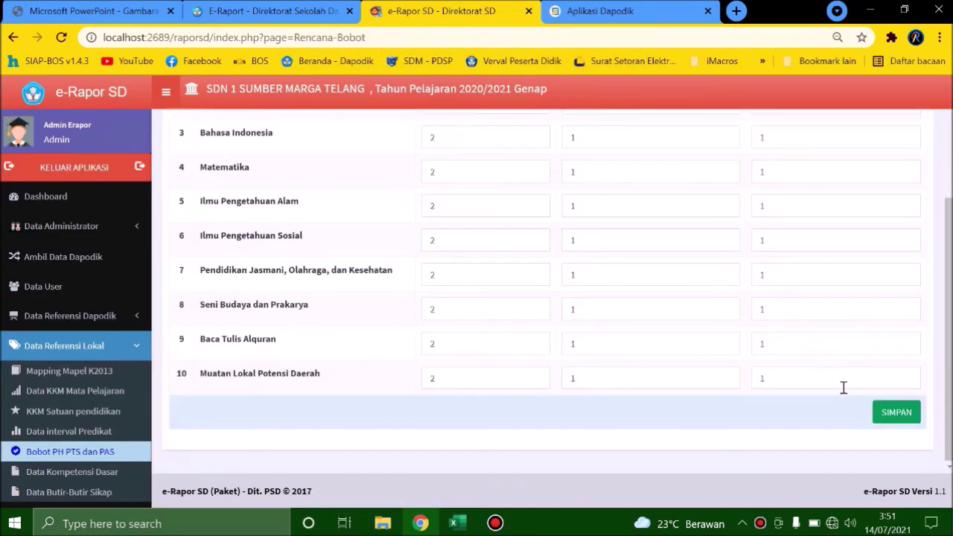
click(896, 413)
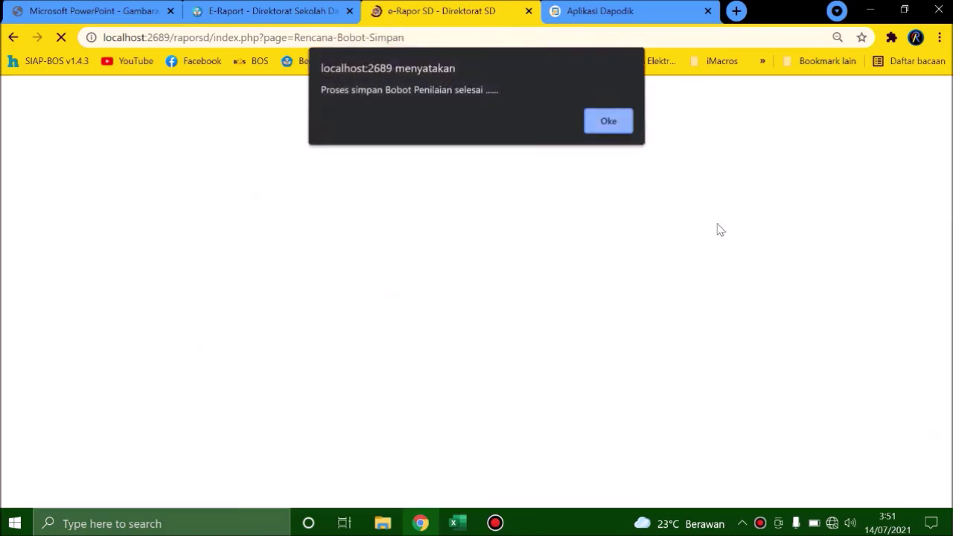
click(609, 125)
Save the PH, PTS and PAS assessment weights for Kelas III, keeping the prefilled values.
click(447, 175)
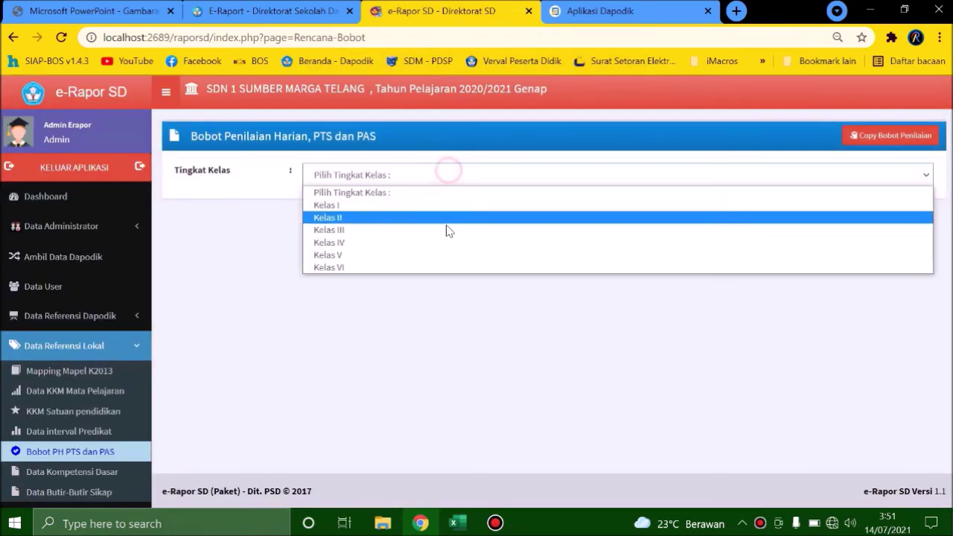
click(447, 231)
scroll(849, 348, down, 3)
click(897, 413)
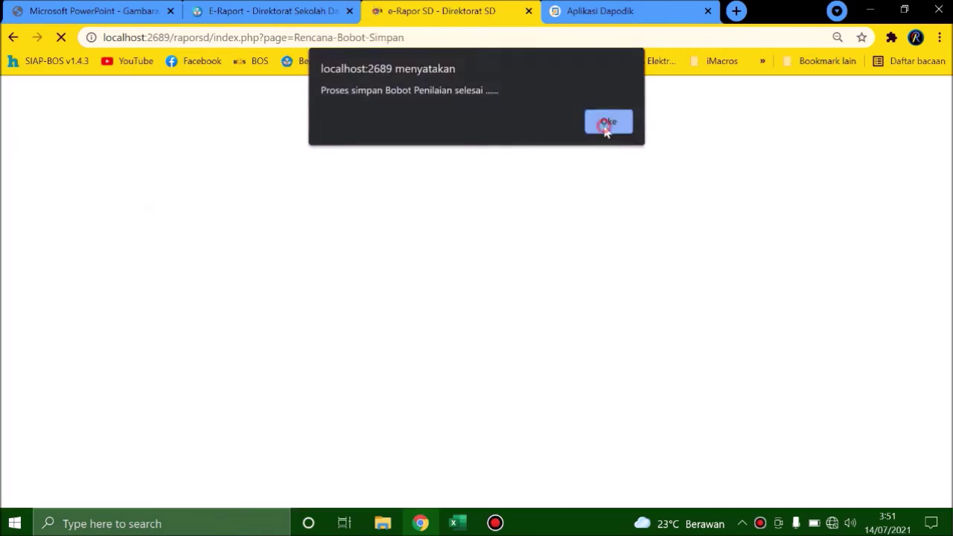
click(608, 123)
Save the Kelas IV assessment weights with PH 2, PTS 1 and PAS 1 for every subject.
click(492, 174)
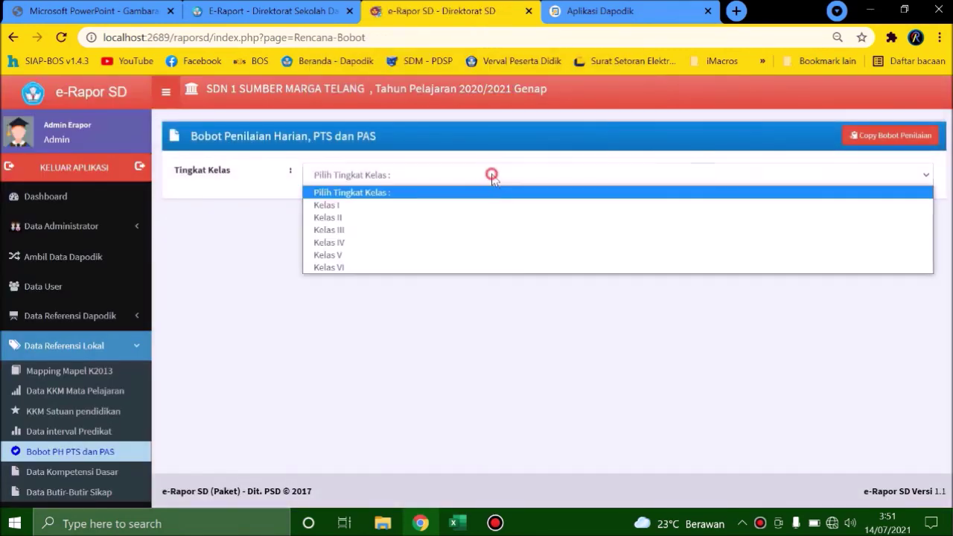
click(469, 244)
scroll(756, 291, down, 3)
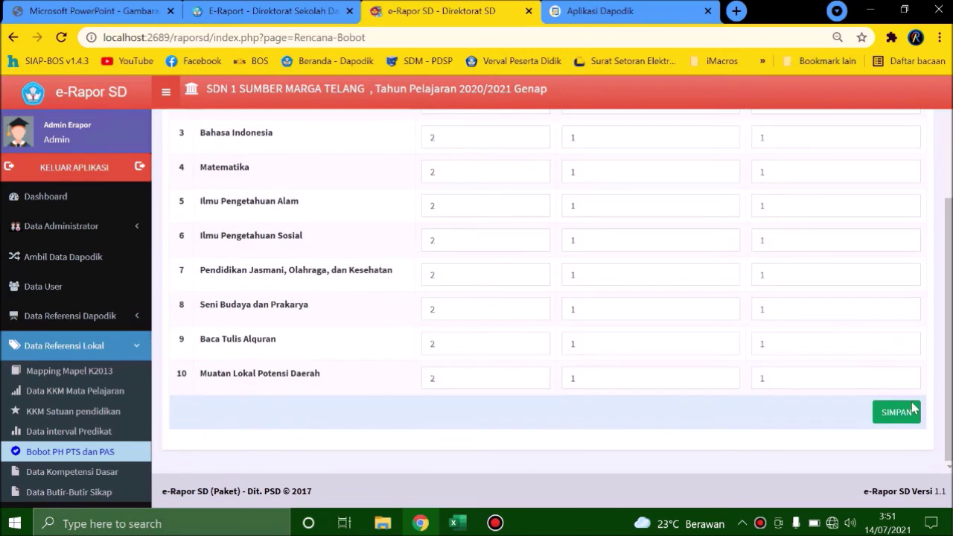
click(896, 411)
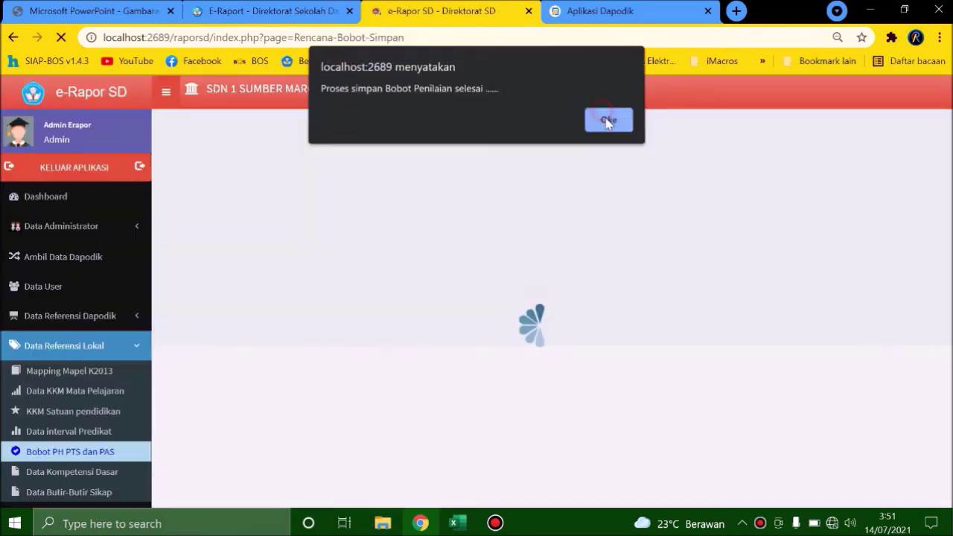
click(607, 122)
Save the PH, PTS and PAS assessment weights for Kelas V, keeping the prefilled values.
click(484, 175)
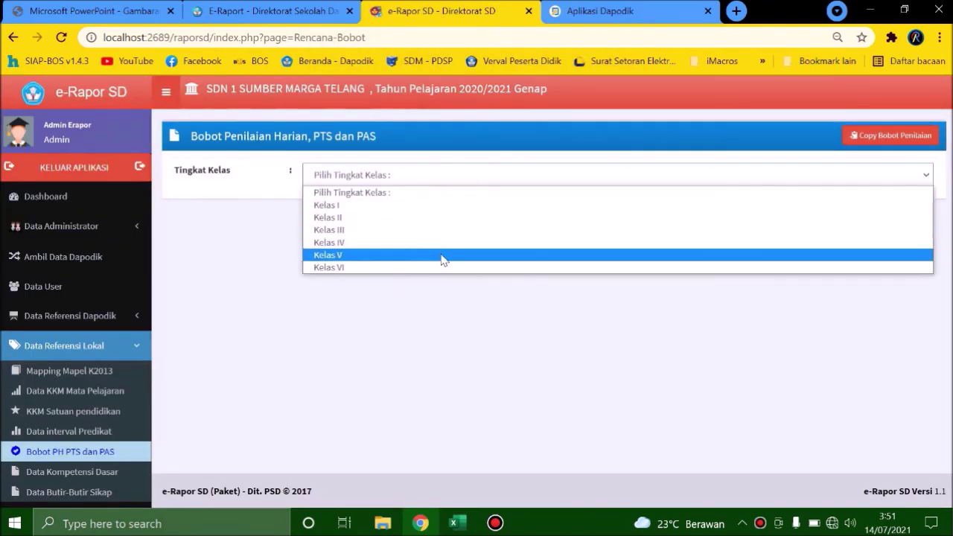
click(442, 256)
scroll(787, 315, down, 5)
click(899, 414)
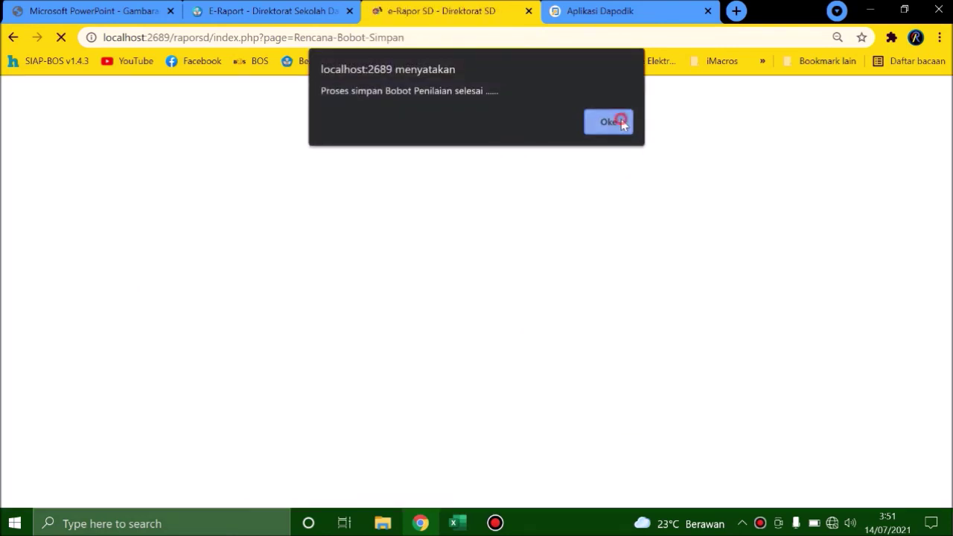
click(621, 122)
Save the Kelas V assessment weights once more with PH 2, PTS 1 and PAS 1 for every subject.
click(410, 175)
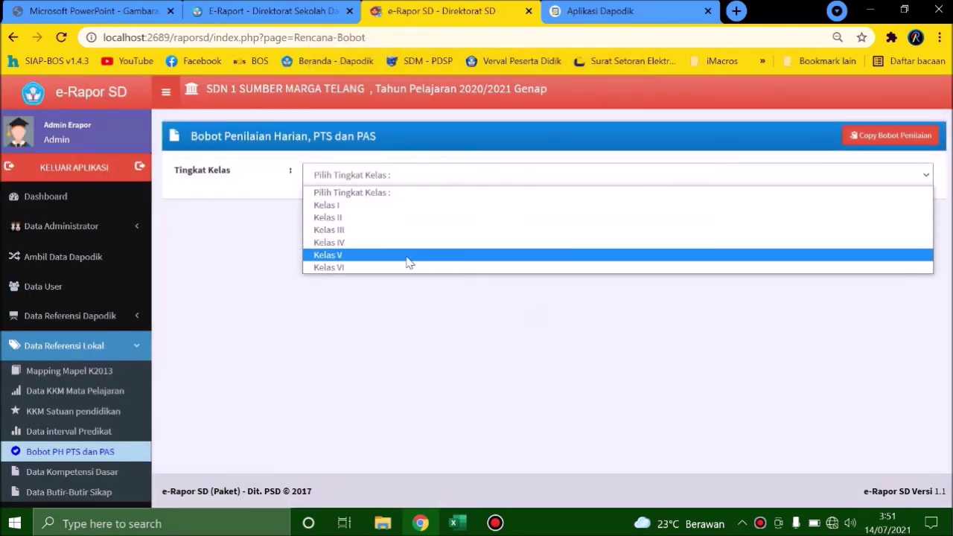
click(406, 256)
scroll(834, 336, down, 5)
click(897, 412)
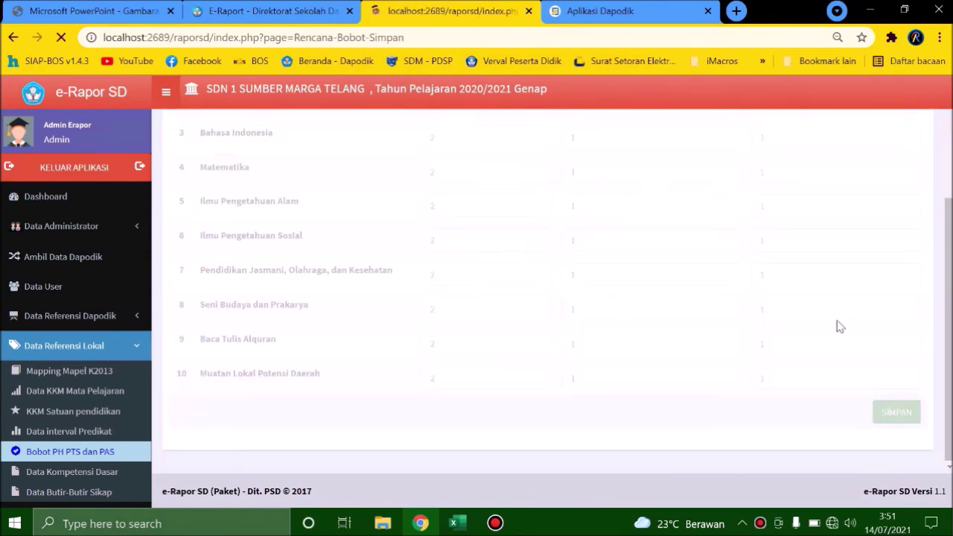
click(611, 122)
Save the Kelas VI assessment weights with PH 2, PTS 1 and PAS 1 for every subject.
click(447, 173)
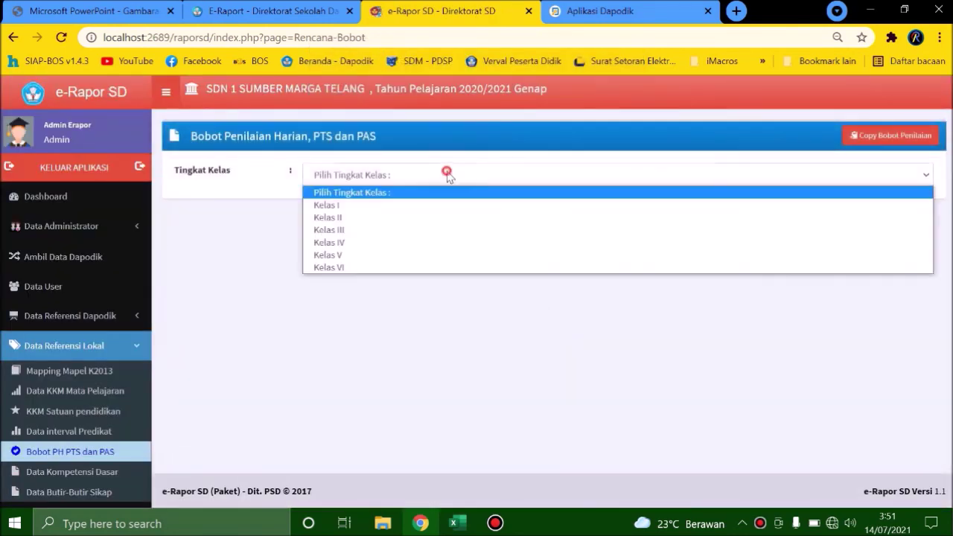
click(444, 268)
scroll(907, 381, down, 5)
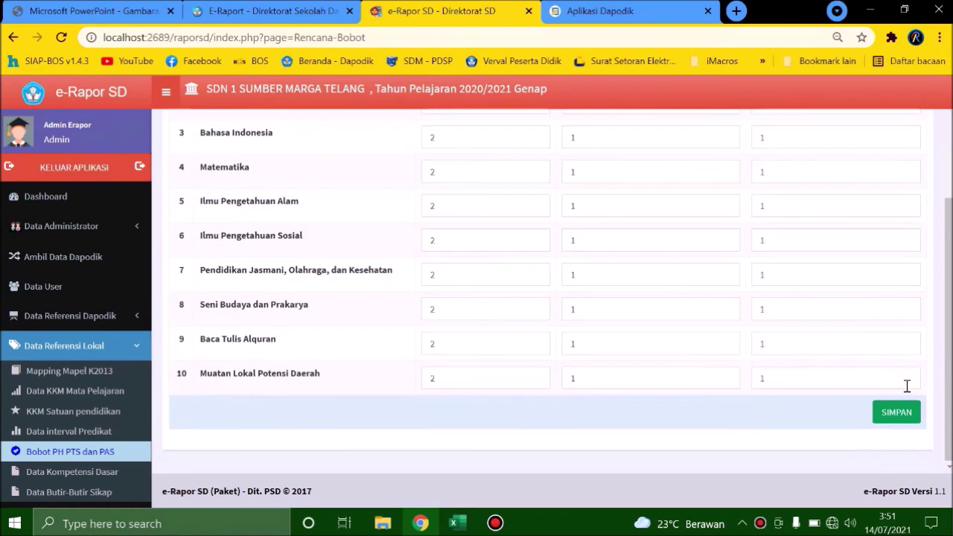
click(897, 412)
click(609, 119)
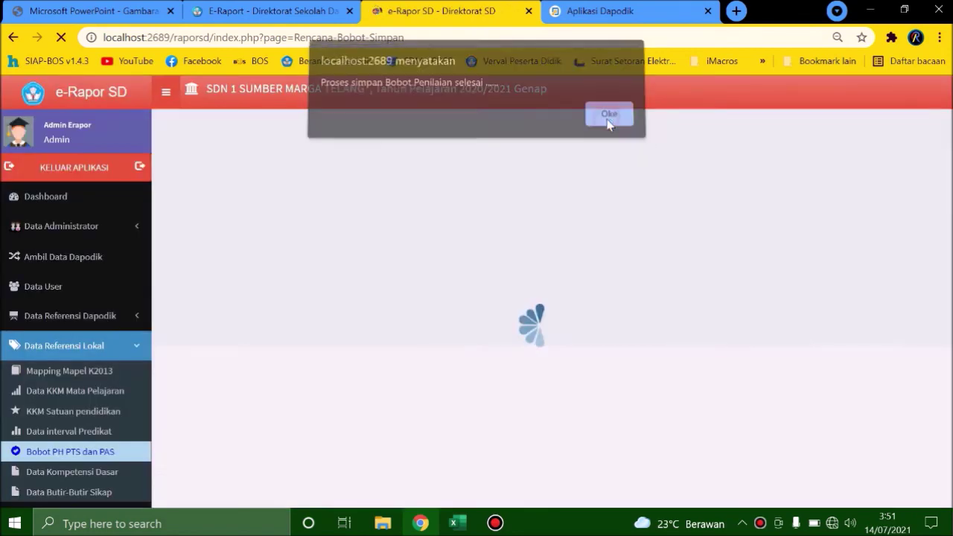
Examine the Data Kompetensi Dasar page and the list of spiritual and social items under Data Butir-Butir Sikap.
scroll(121, 273, down, 3)
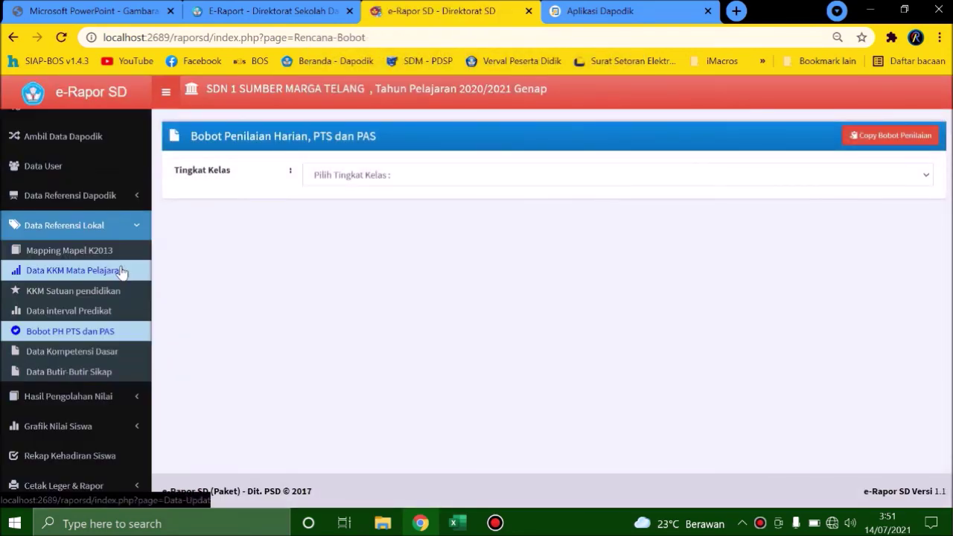
click(87, 356)
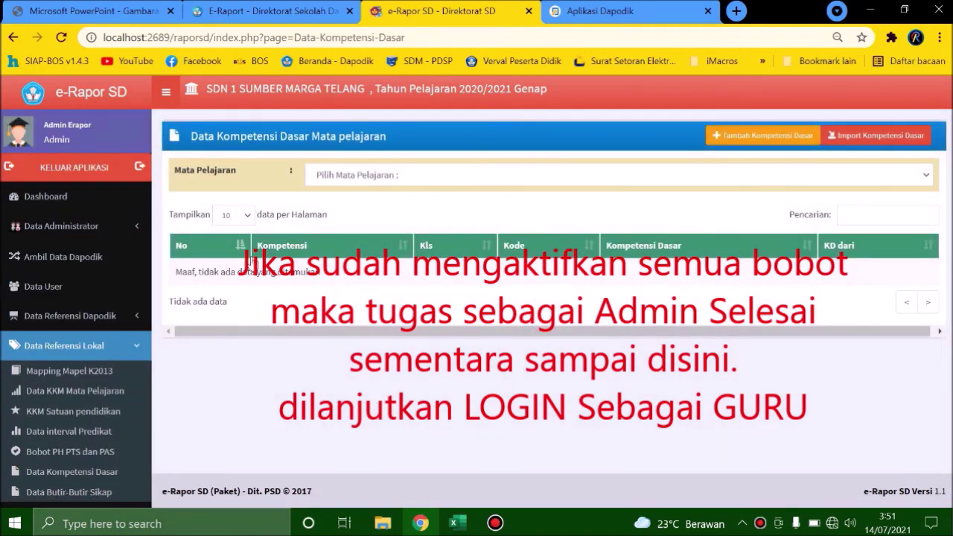
scroll(138, 262, down, 5)
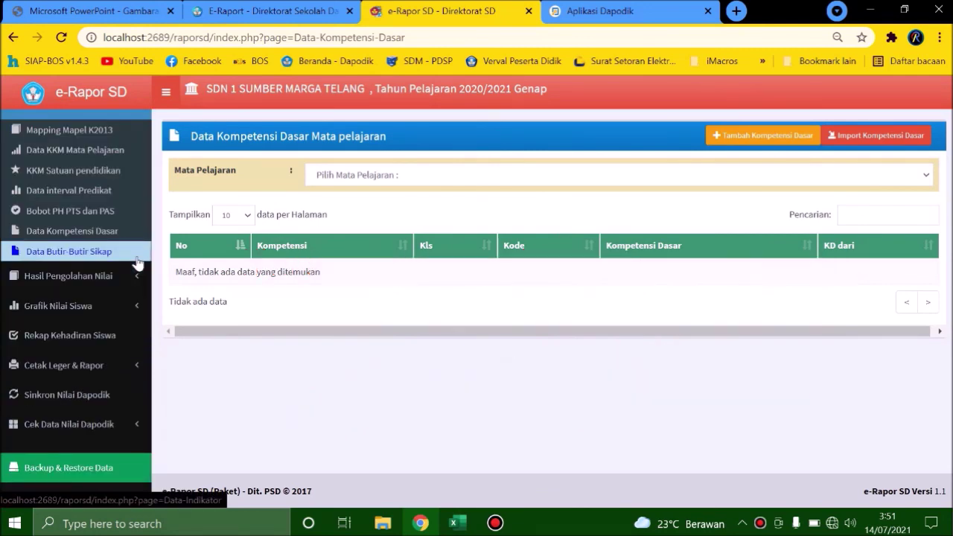
click(98, 250)
scroll(555, 237, down, 2)
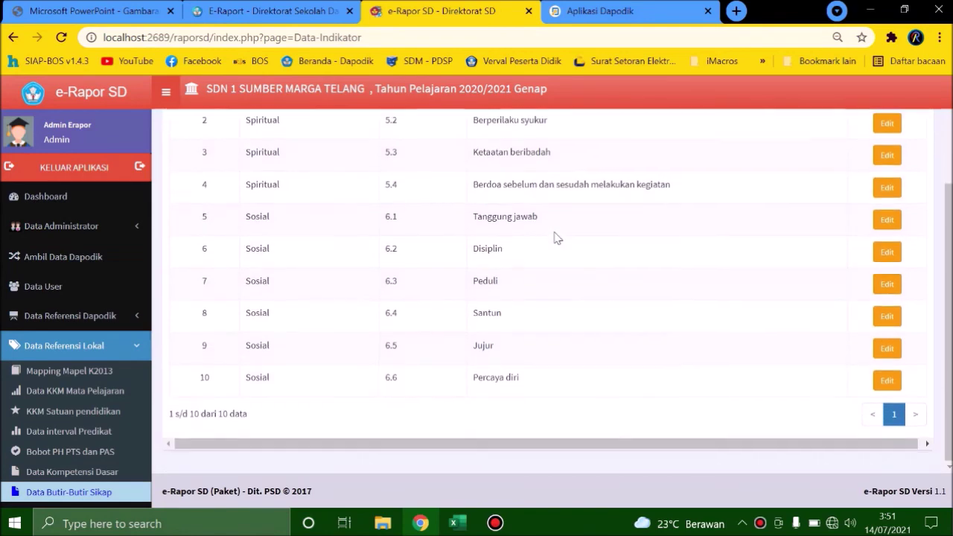
scroll(555, 236, up, 1)
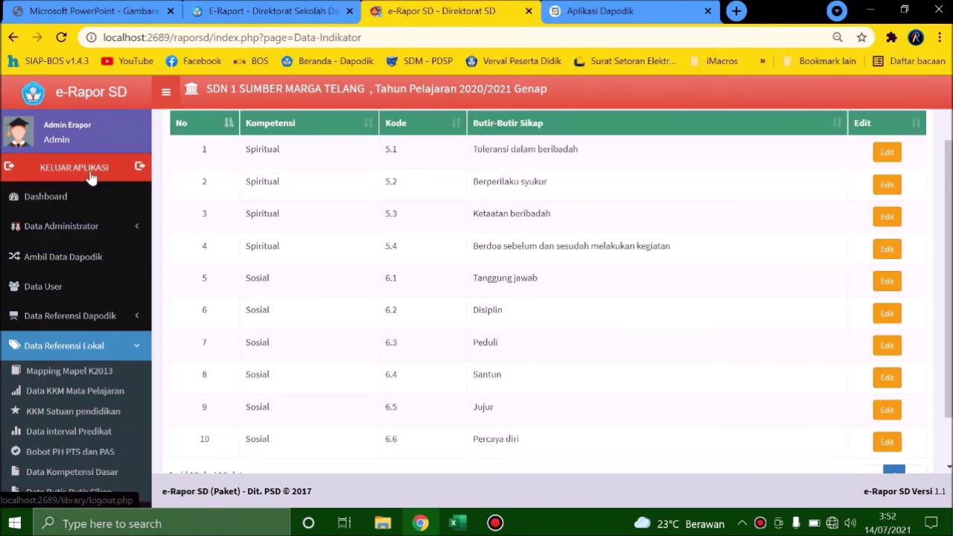